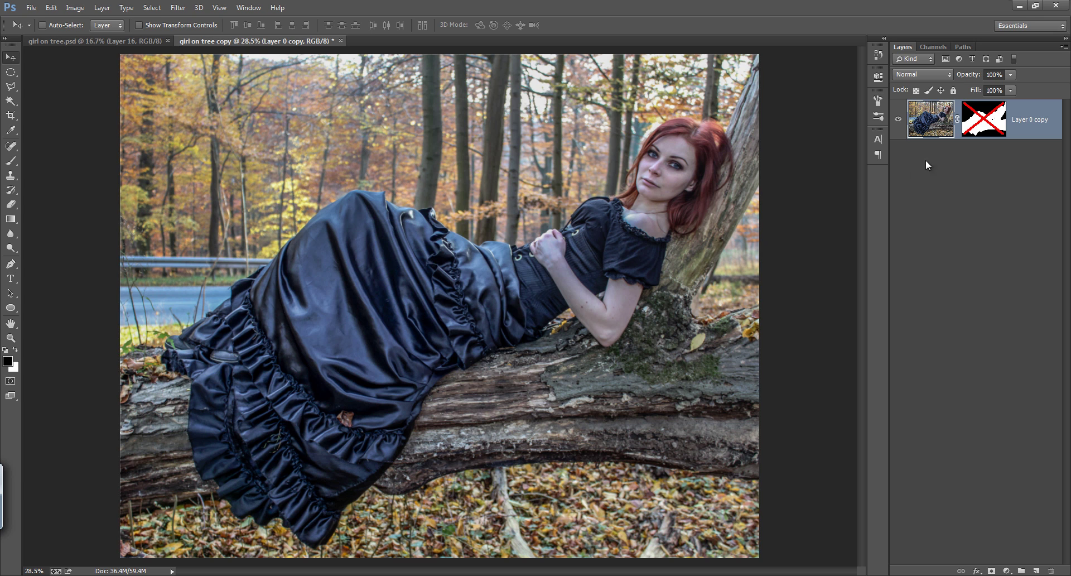
Toggle the girl's layer mask to compare the cutout, ending with it off
left_click(981, 124, "shift")
left_click(981, 124, "shift")
left_click(983, 125, "shift")
left_click(983, 125, "shift")
left_click(984, 125, "shift")
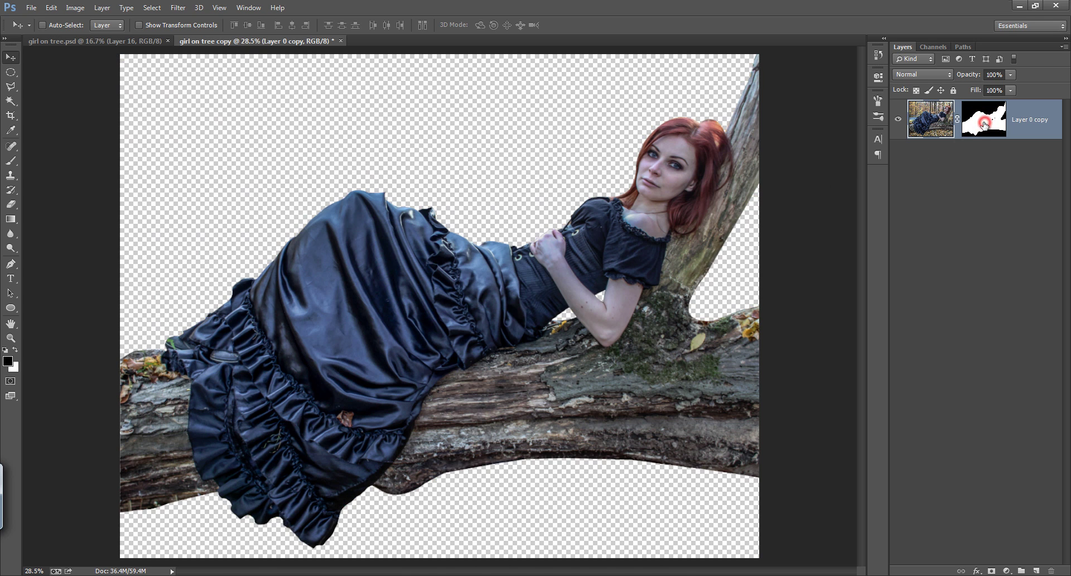
left_click(494, 168, "alt")
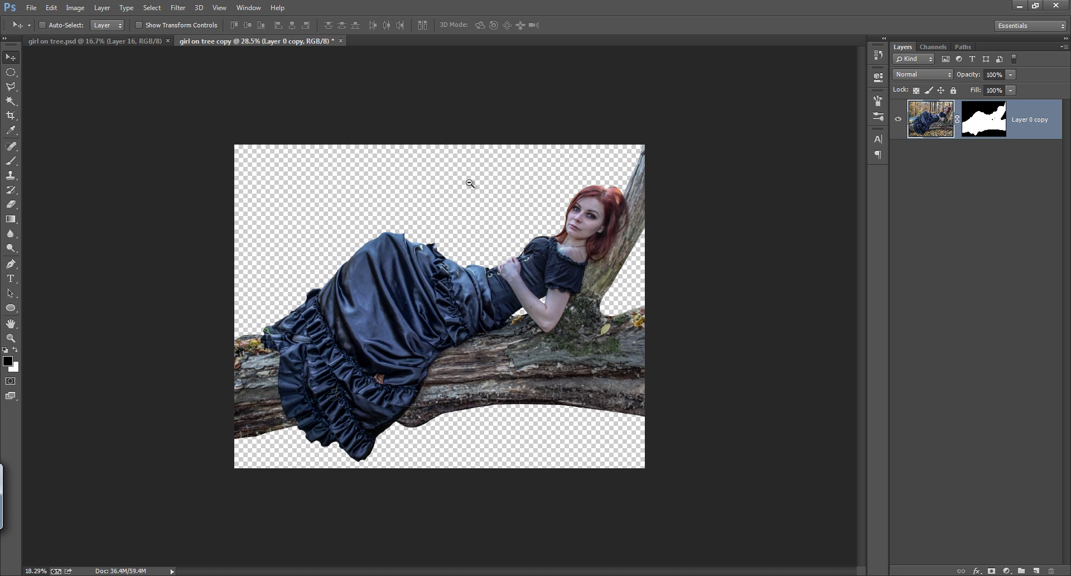
left_click(983, 123, "shift")
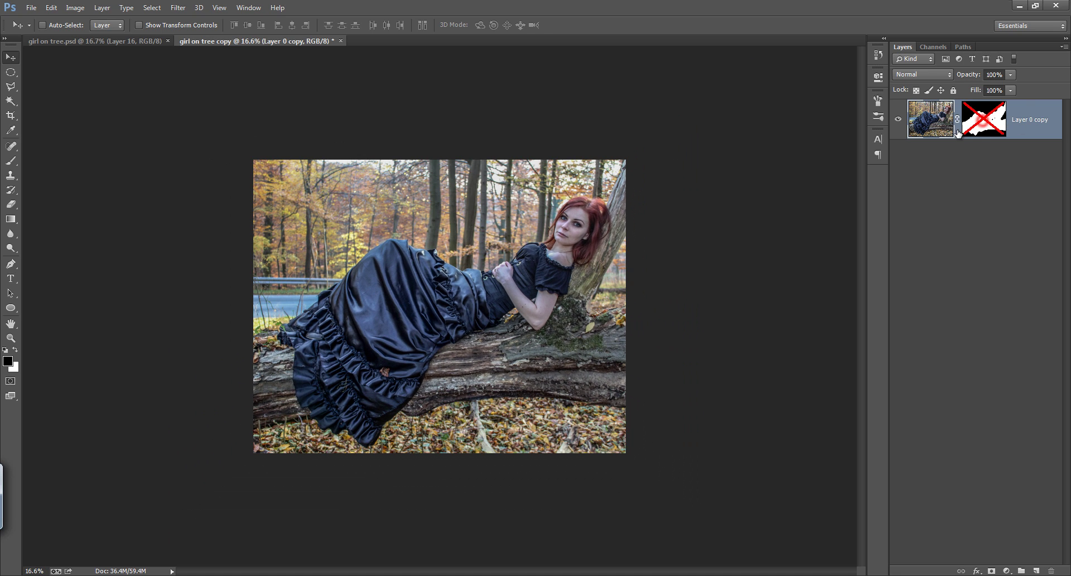
Crop-extend the canvas upward and downward into a tall portrait
left_click(11, 116)
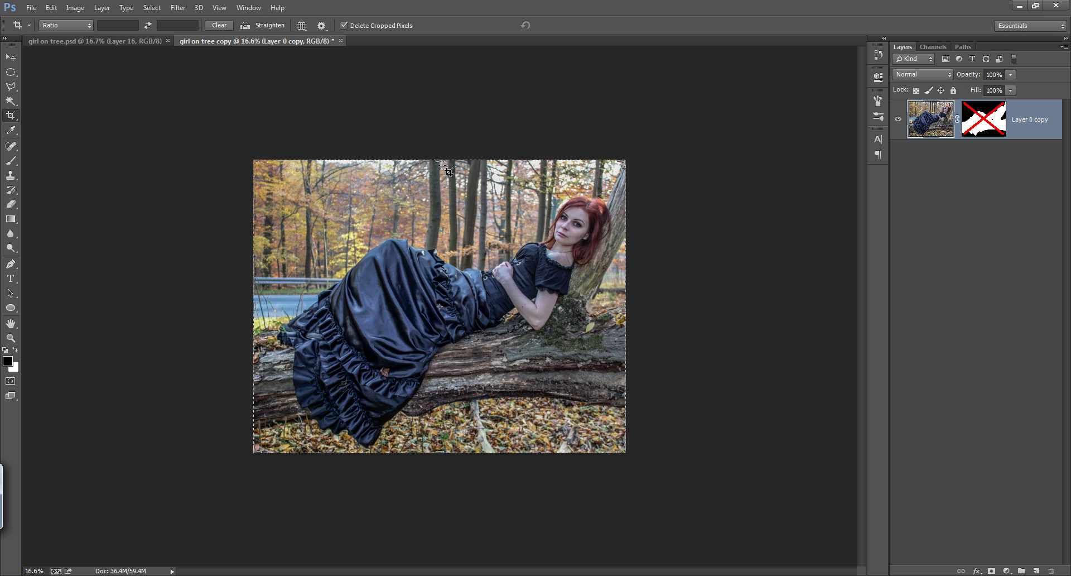
left_click_drag(441, 155, 442, 88)
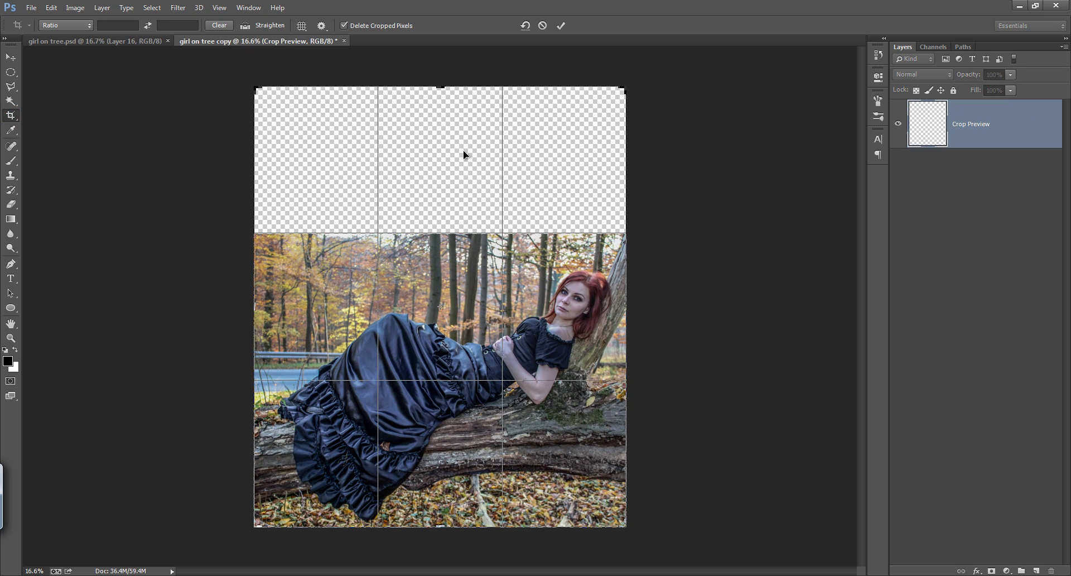
left_click_drag(441, 526, 442, 536)
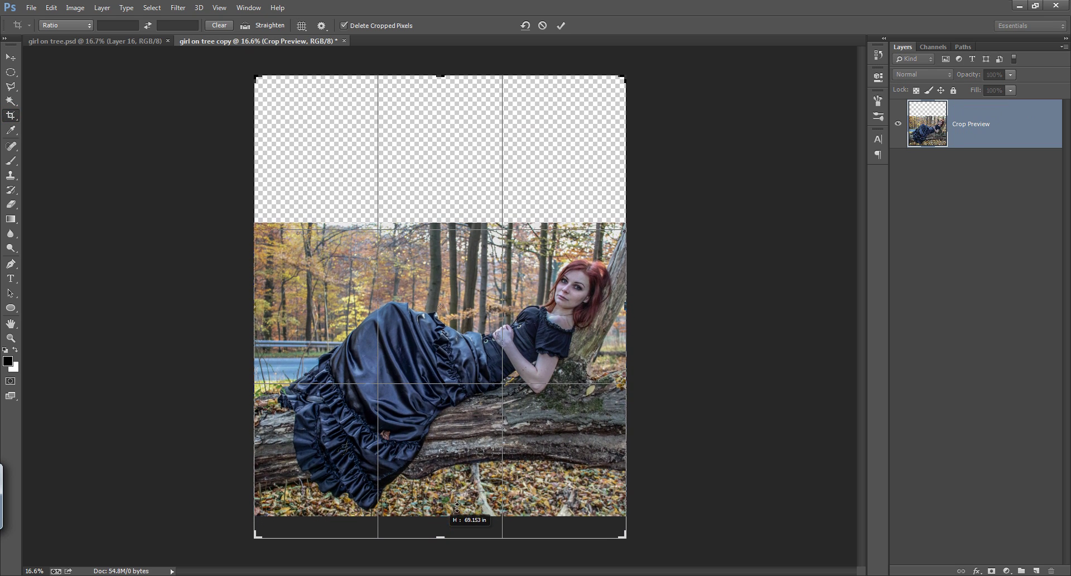
left_click(561, 25)
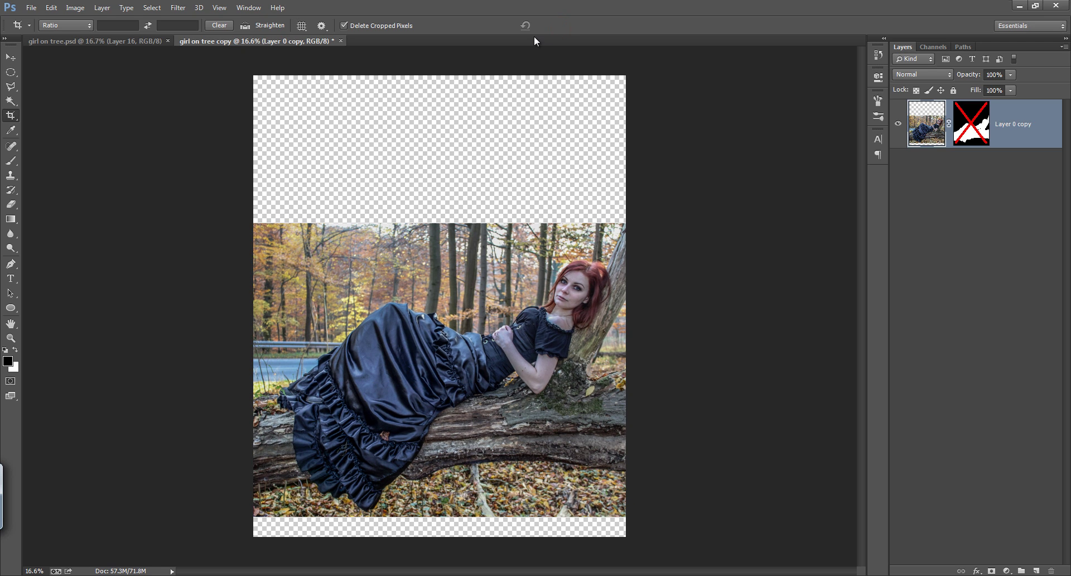
Re-enable the girl's cutout mask and move the girl and branch up slightly
right_click(971, 127)
left_click(973, 133)
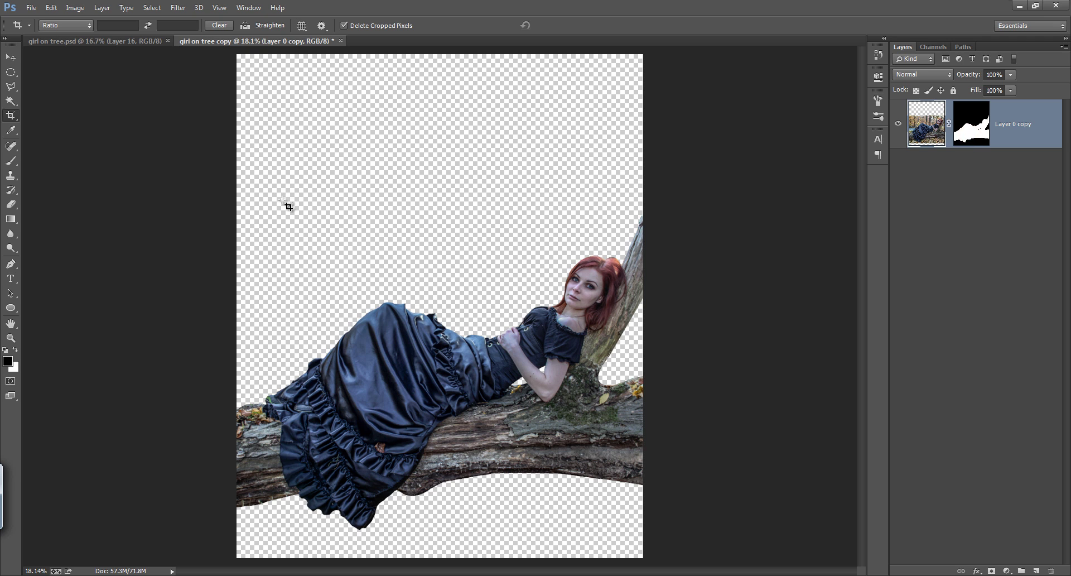
key("v")
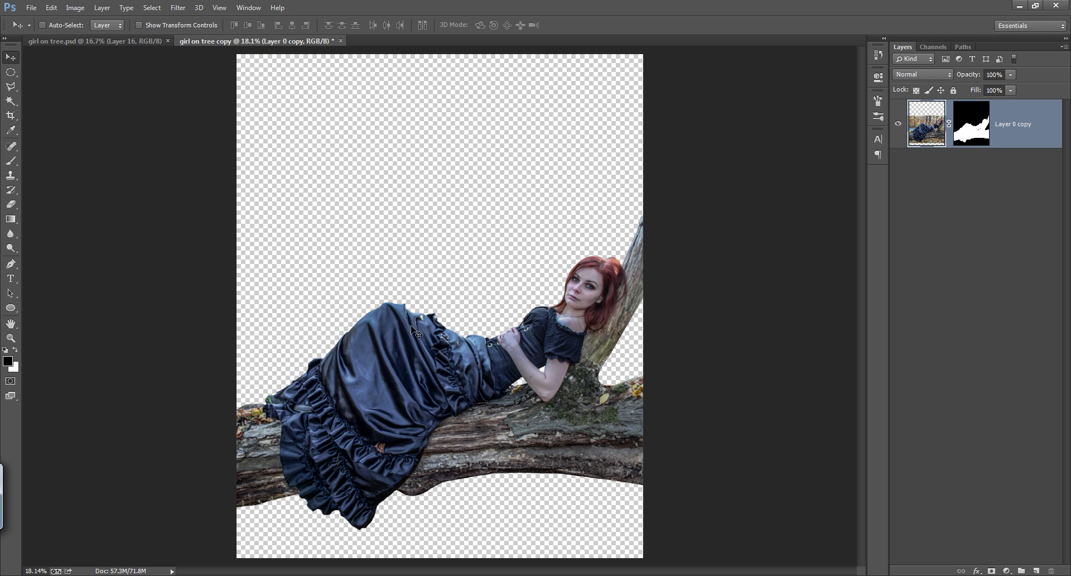
left_click_drag(411, 328, 411, 306)
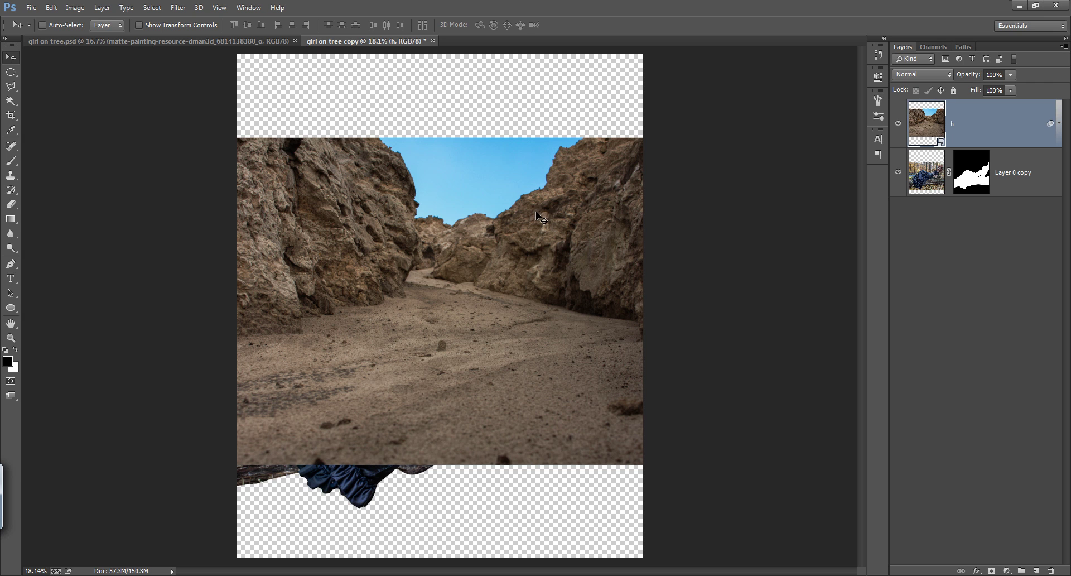
Place the canyon layer beneath the girl, lower it, add a mask, and set brush opacity to 100%
left_click_drag(973, 144, 974, 192)
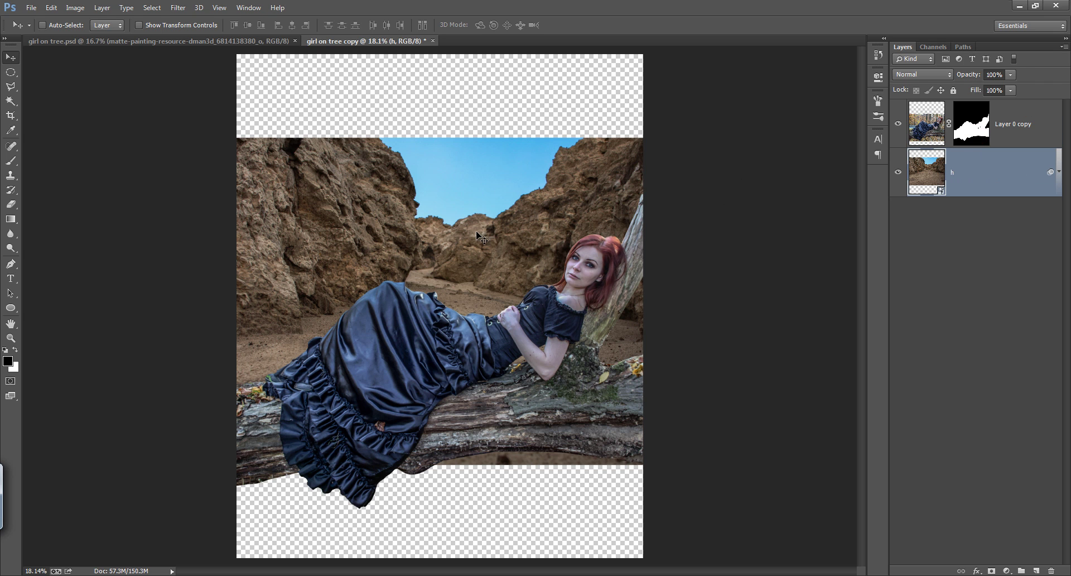
left_click_drag(491, 197, 488, 290)
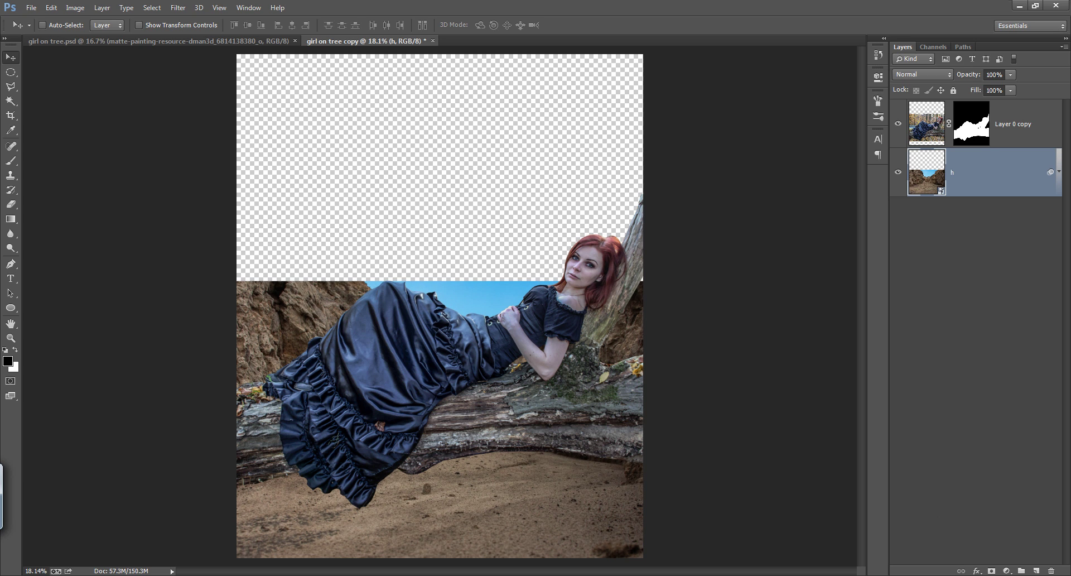
left_click(991, 571)
key("b")
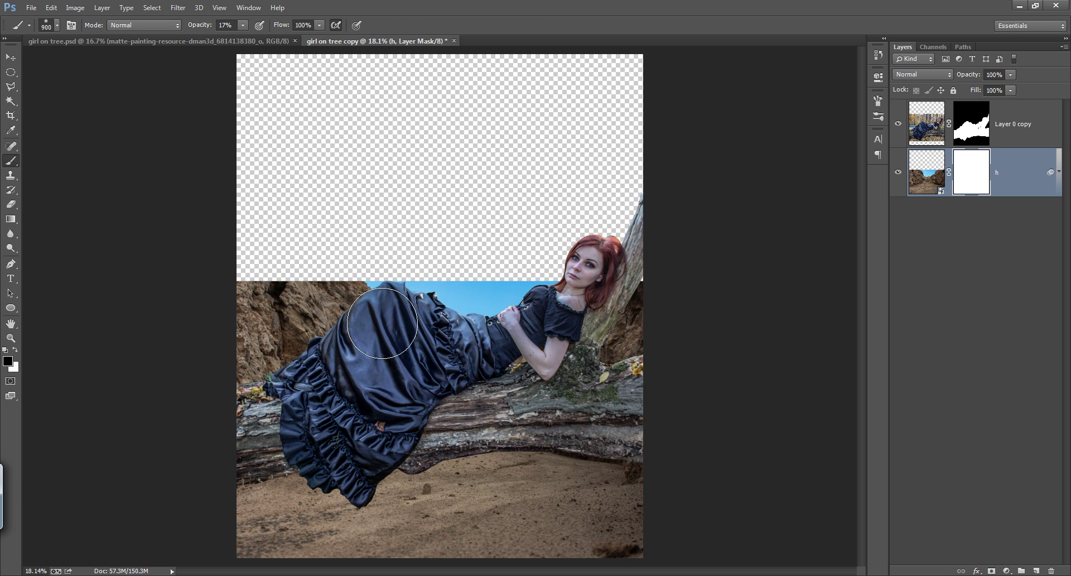
left_click(255, 305)
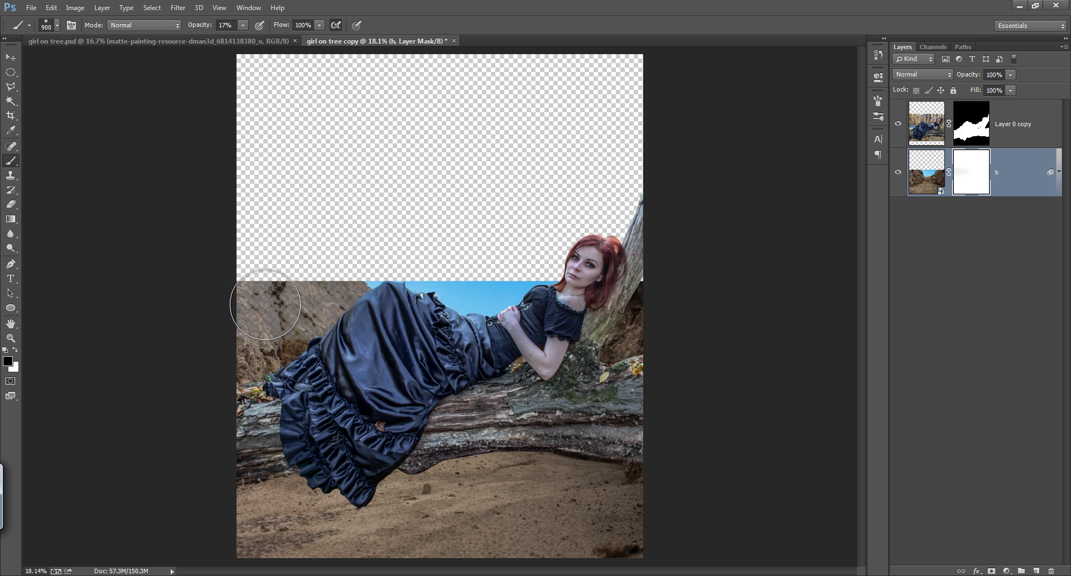
left_click_drag(199, 27, 227, 29)
type("100")
key("Return")
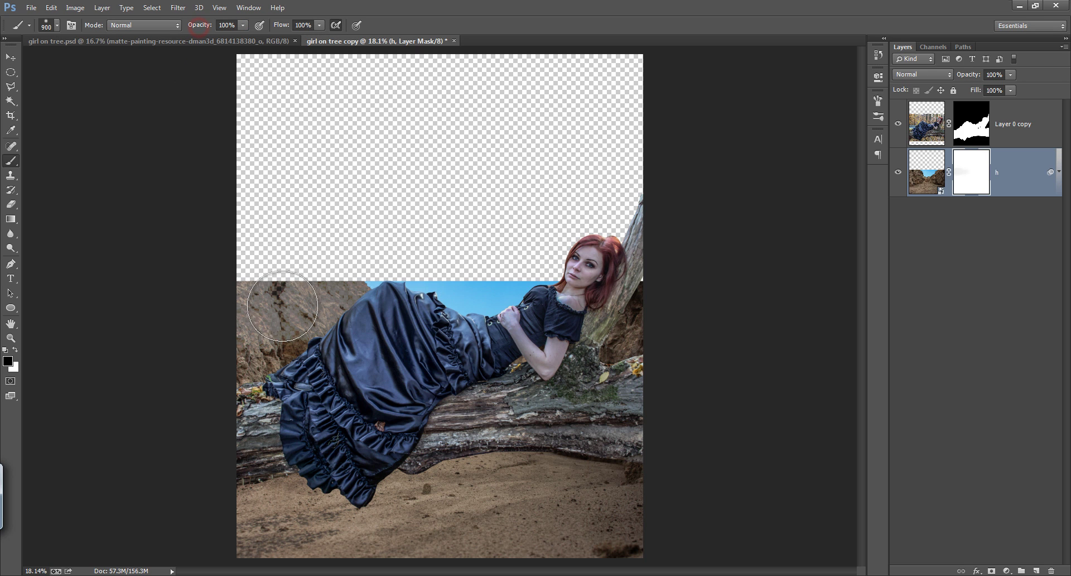
Paint black on the canyon mask to hide the rocks and blue sky
left_click_drag(278, 291, 294, 295)
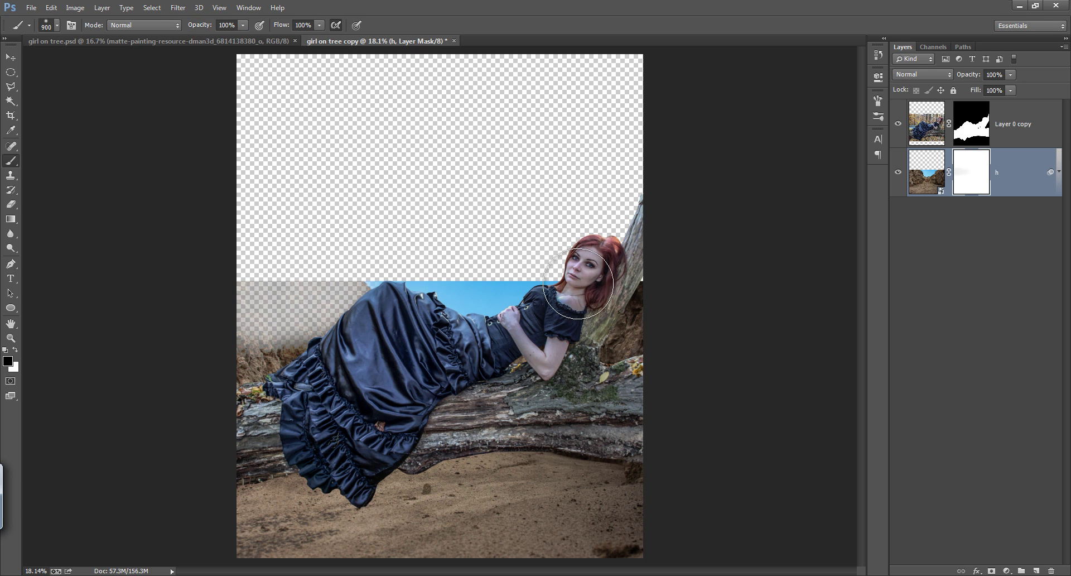
left_click_drag(589, 286, 356, 302)
left_click_drag(656, 316, 627, 322)
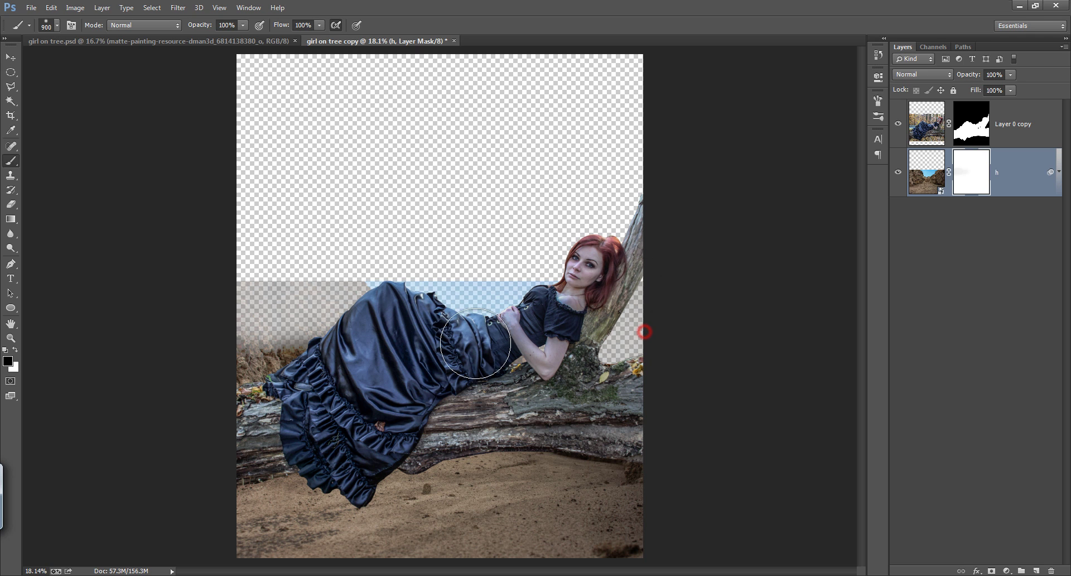
key("ctrl+z")
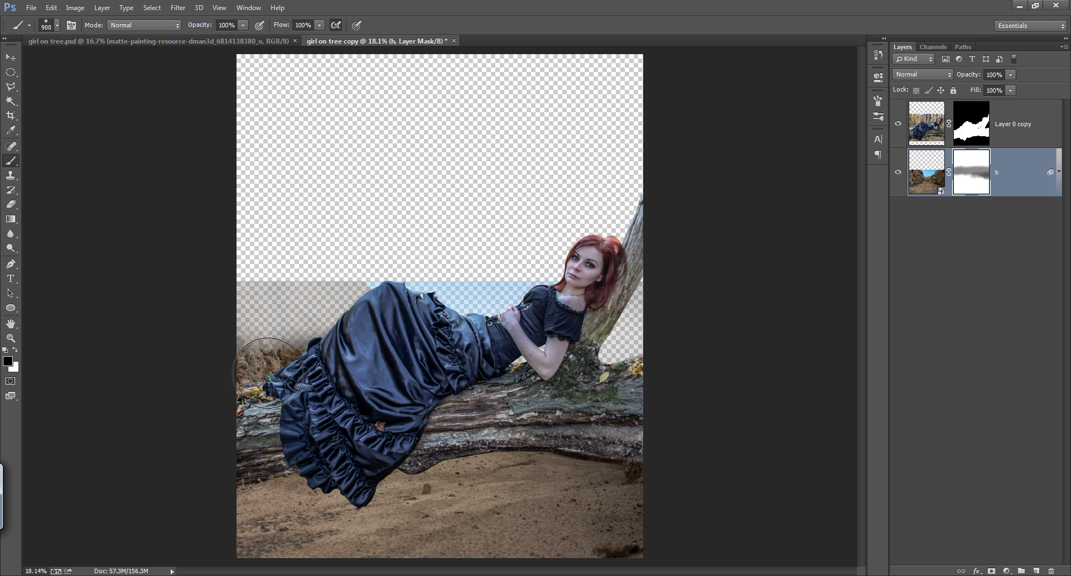
left_click_drag(210, 370, 259, 323)
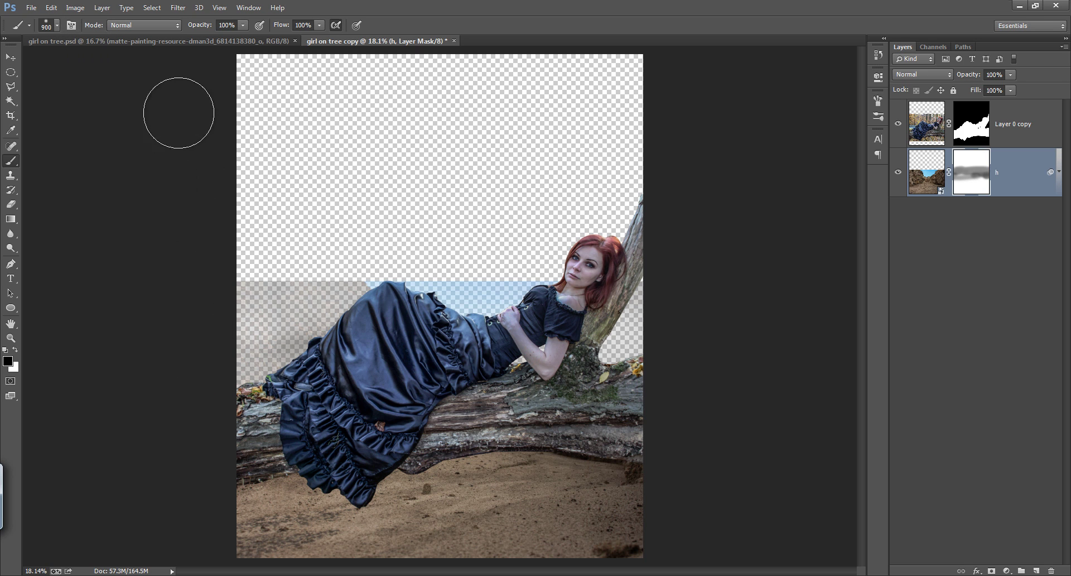
right_click(339, 174)
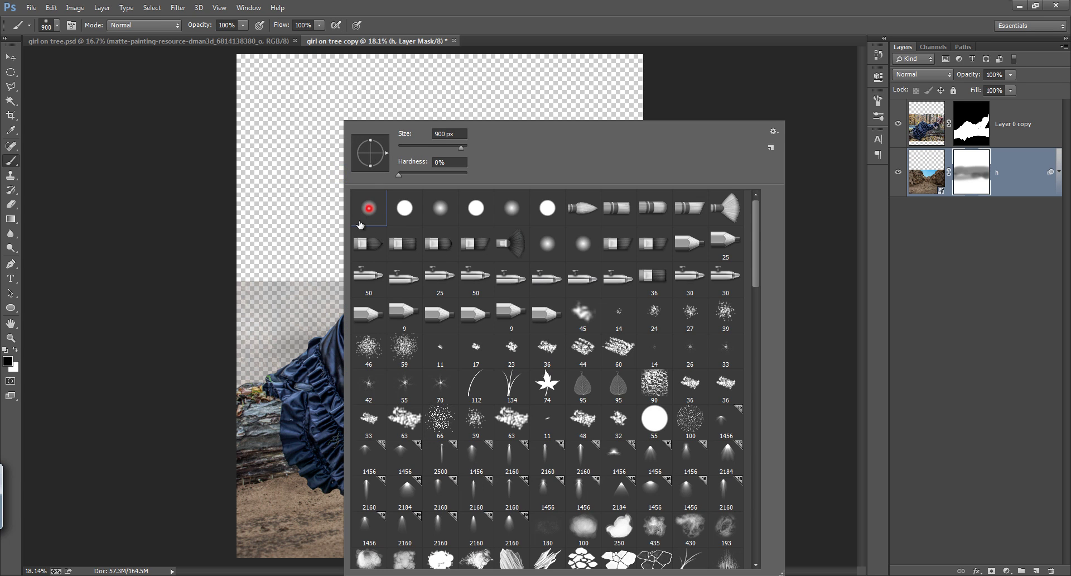
left_click(273, 279)
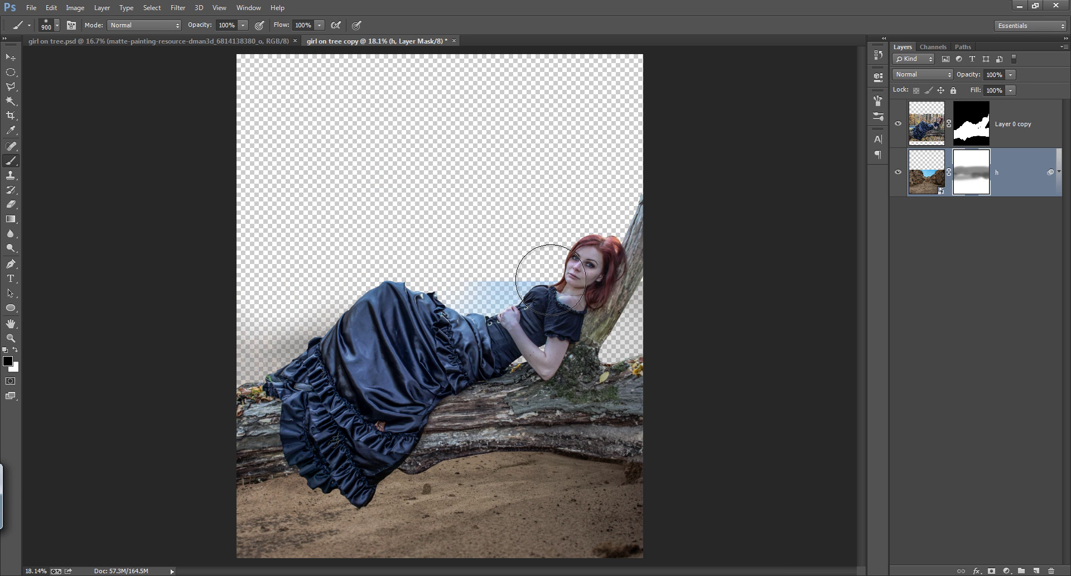
left_click_drag(551, 279, 500, 284)
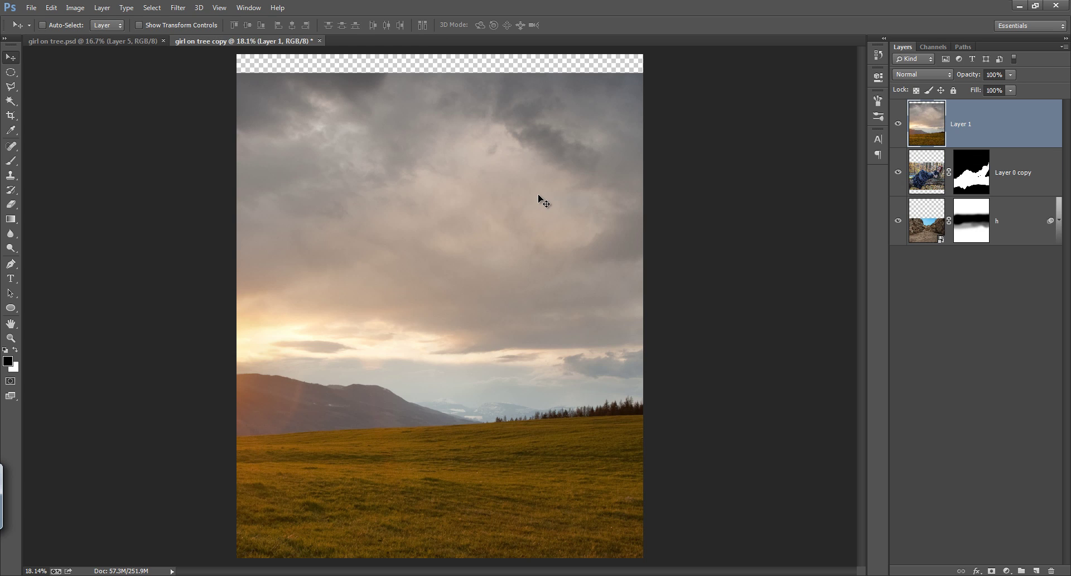
Raise the sky layer, place it beneath the girl, and mask out the grass at the bottom
left_click_drag(534, 195, 536, 167)
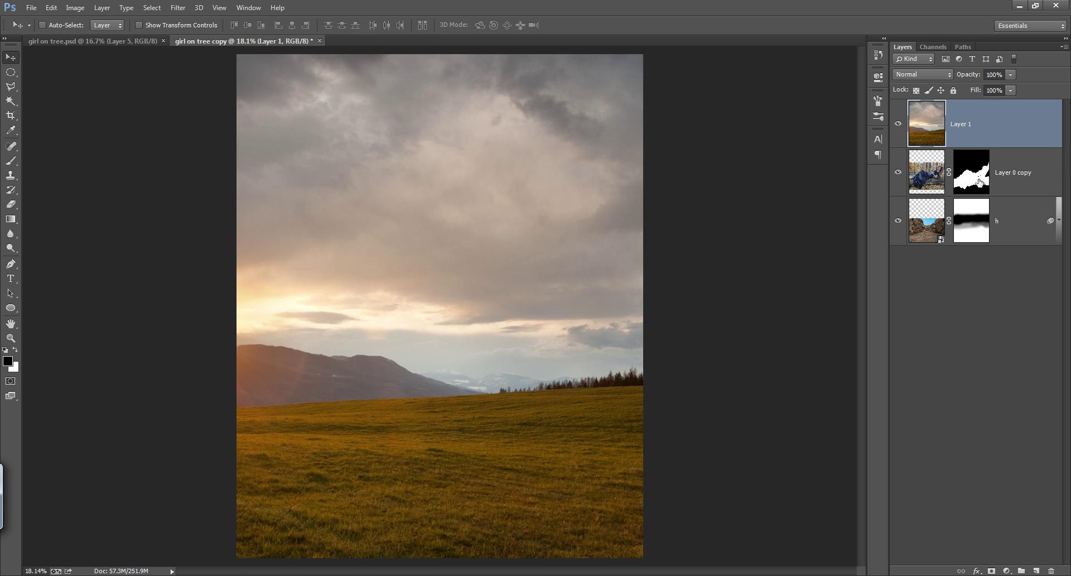
left_click_drag(993, 137, 993, 189)
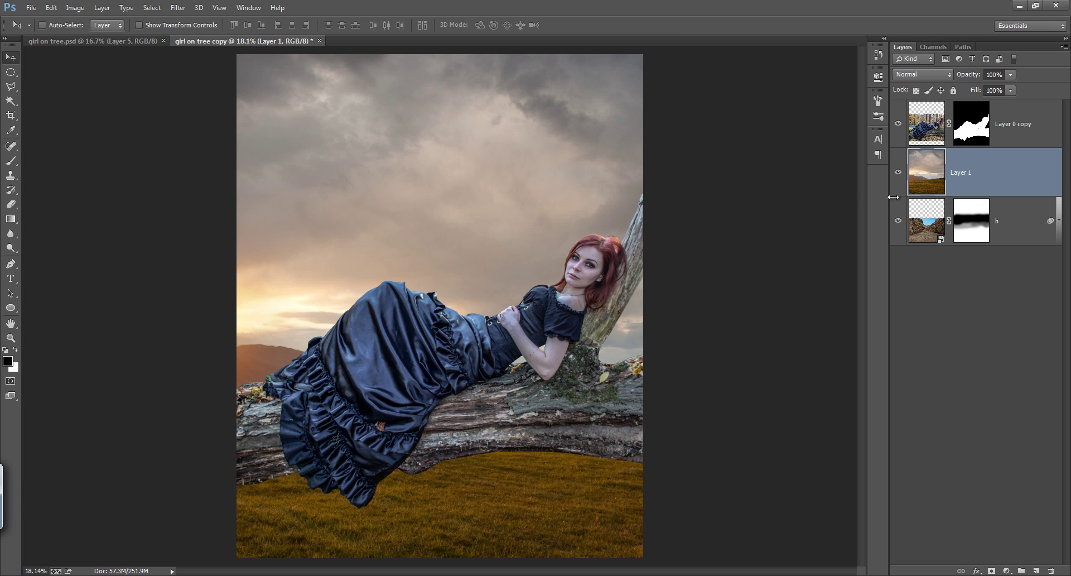
left_click(992, 571)
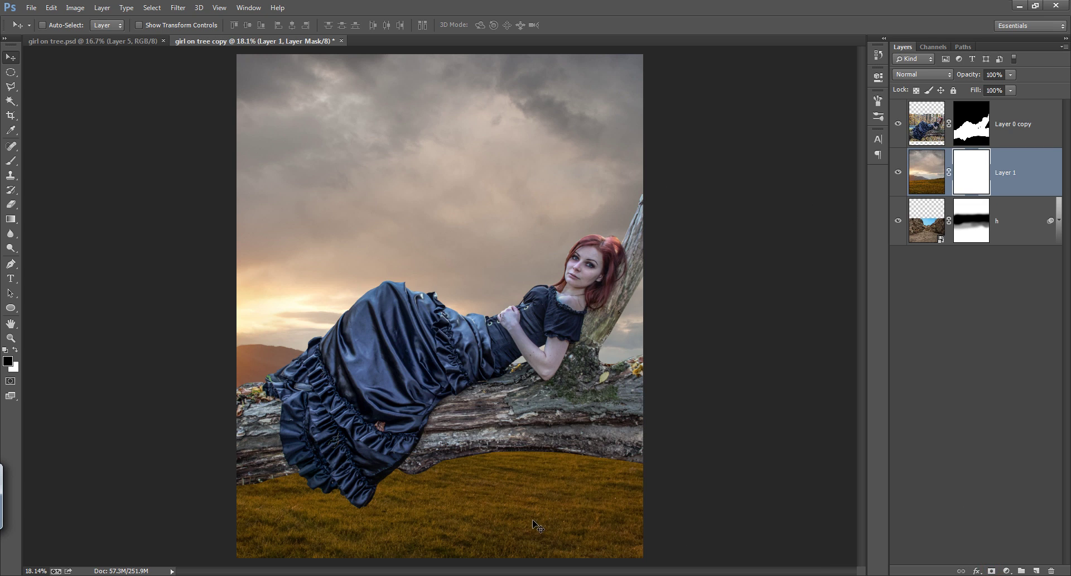
key("b")
mouse_move(538, 526)
left_mouse_down()
mouse_move(442, 513)
mouse_move(626, 538)
mouse_move(643, 497)
mouse_move(612, 485)
mouse_move(486, 478)
mouse_move(184, 506)
mouse_move(430, 510)
mouse_move(449, 545)
left_mouse_up()
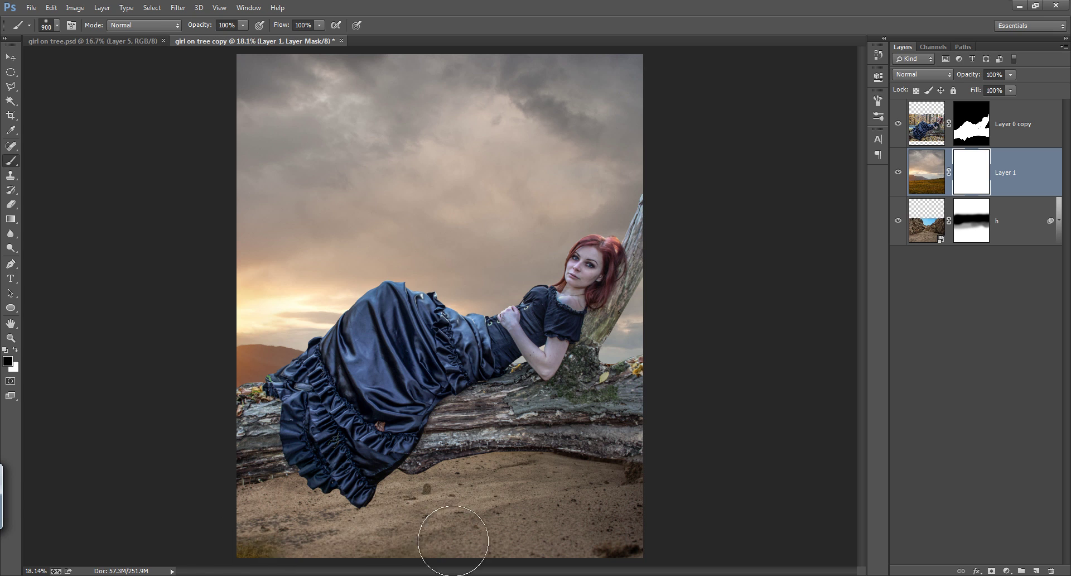
mouse_move(512, 444)
left_mouse_down()
mouse_move(624, 451)
mouse_move(597, 494)
mouse_move(604, 534)
mouse_move(586, 553)
left_mouse_up()
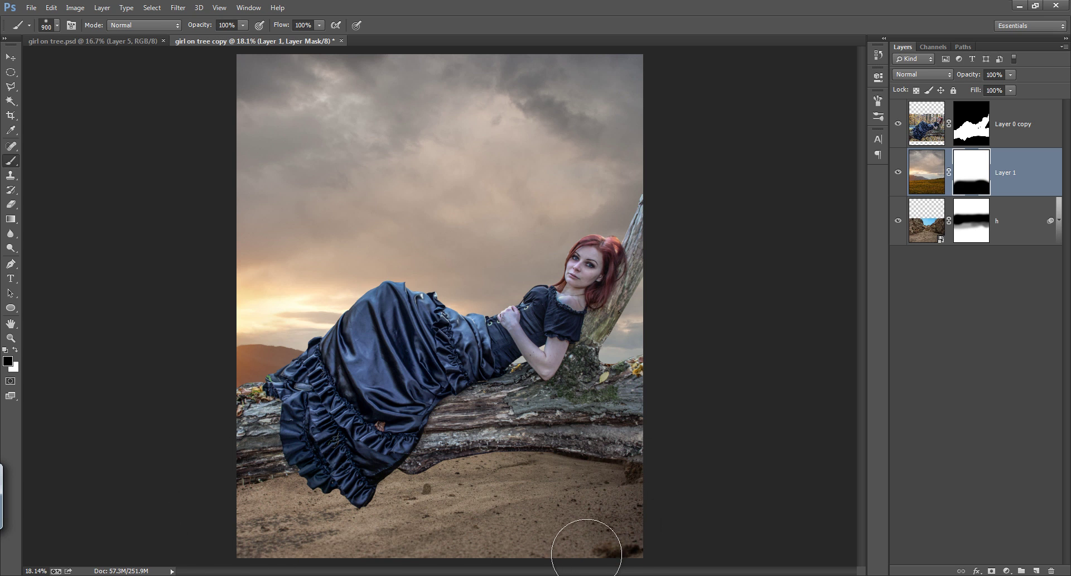
Toggle the girl and canyon layers to check the blend, then select the canyon layer
left_click(898, 125)
left_click(896, 127)
left_click(897, 221)
left_click(898, 221)
left_click(920, 220)
Free Transform the canyon ground layer down to about 97%
key("ctrl+t")
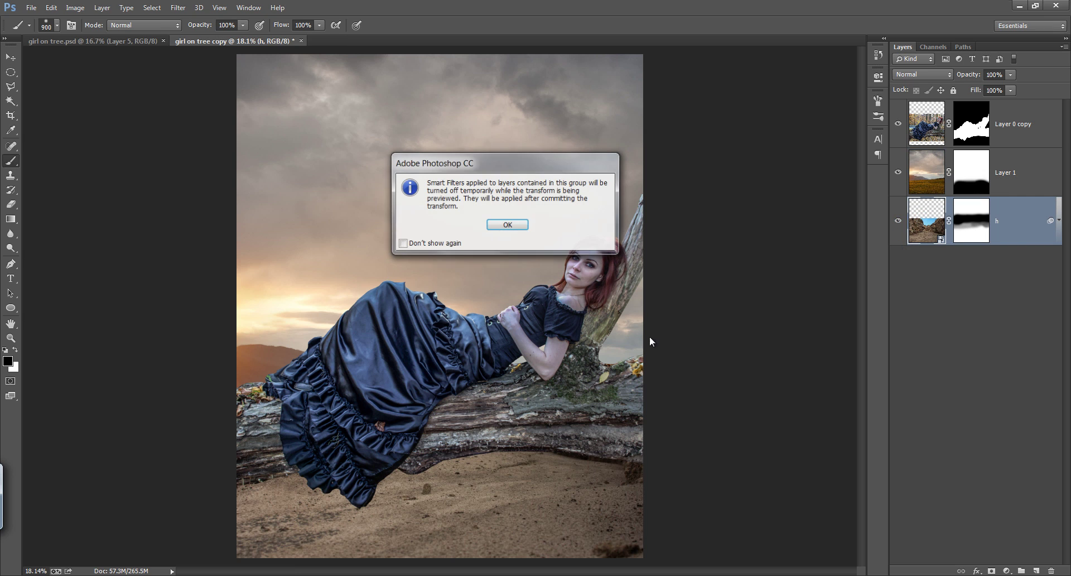
left_click(519, 225)
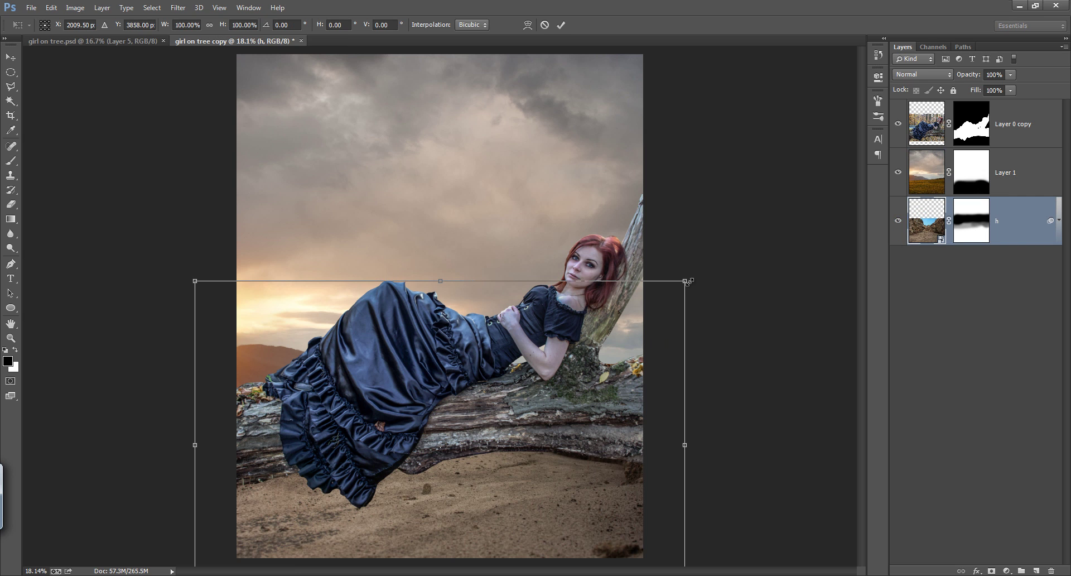
left_click_drag(687, 279, 697, 273)
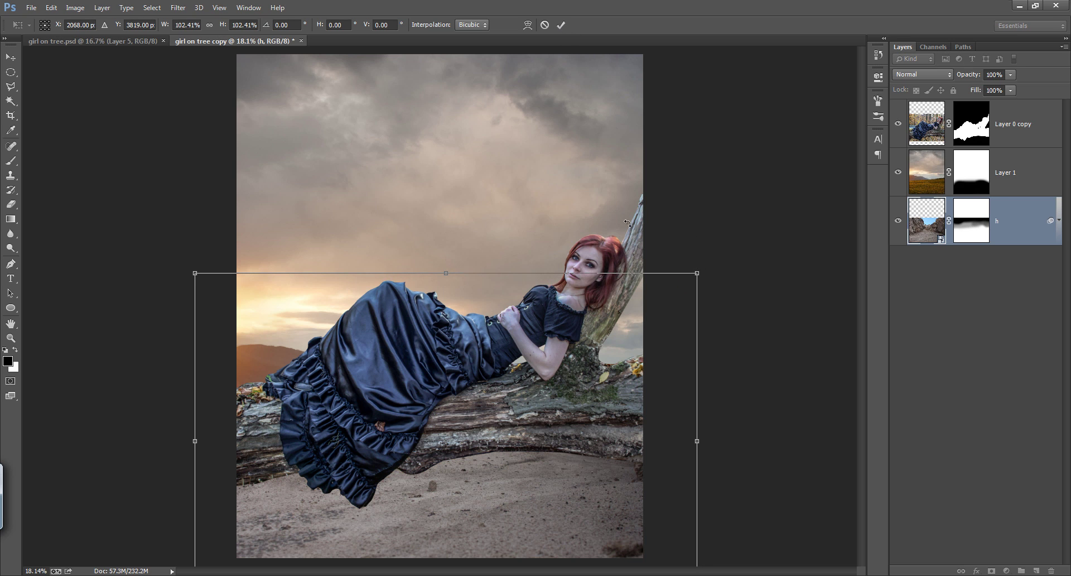
mouse_move(697, 273)
left_mouse_down()
mouse_move(668, 291)
mouse_move(676, 286)
left_mouse_up()
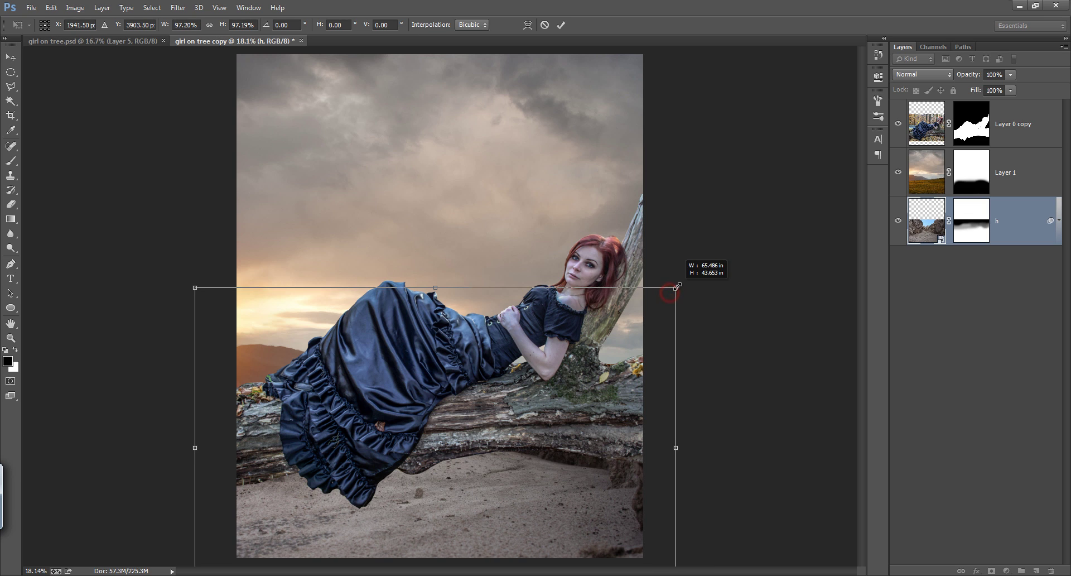
left_click(562, 26)
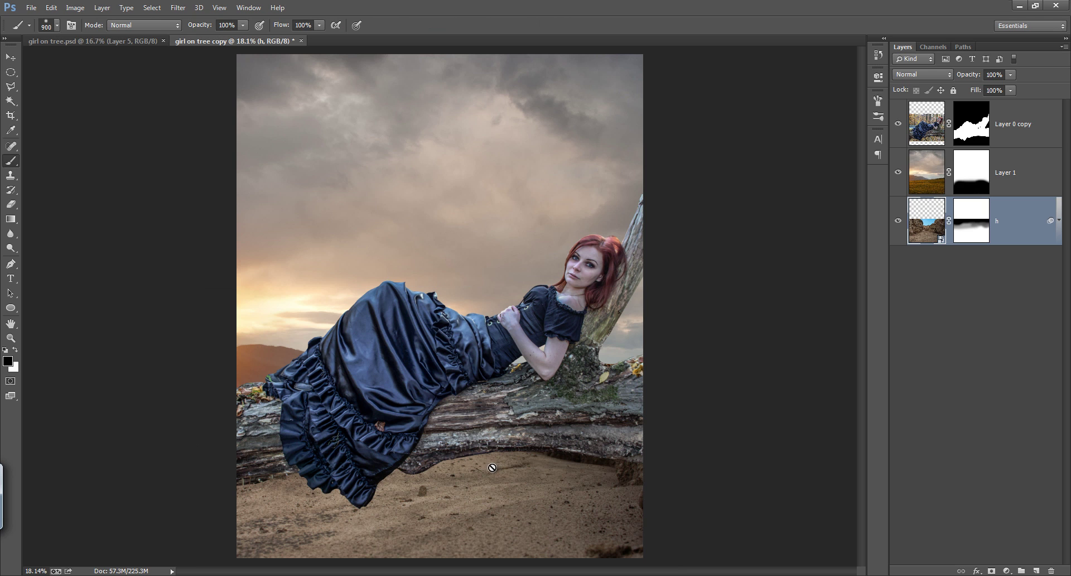
Move the sandy ground layer up and slightly right beneath the log
key("v")
mouse_move(513, 483)
left_mouse_down()
mouse_move(529, 402)
mouse_move(540, 448)
left_mouse_up()
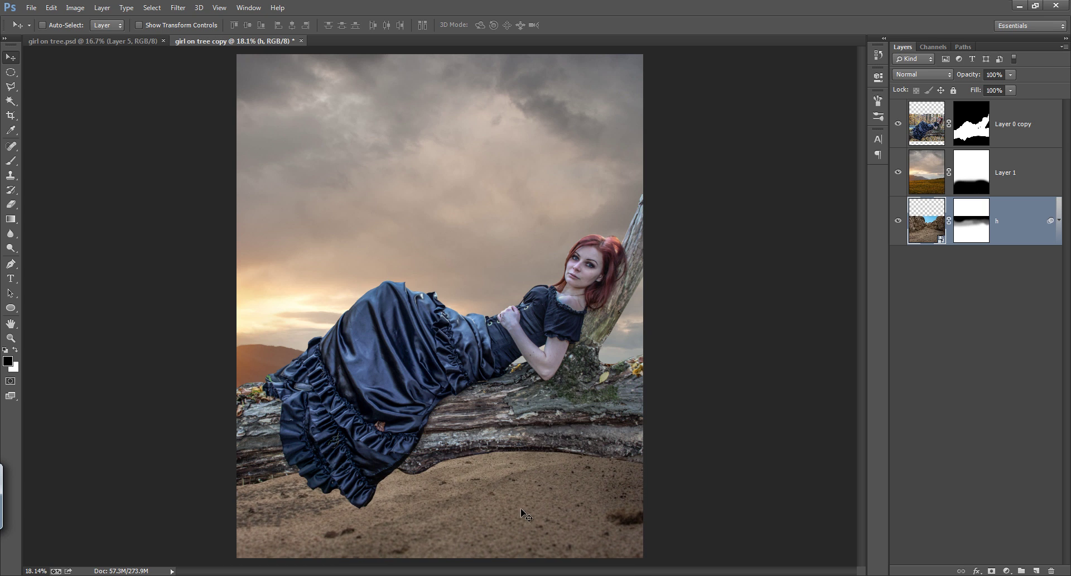
left_click_drag(528, 487, 526, 487)
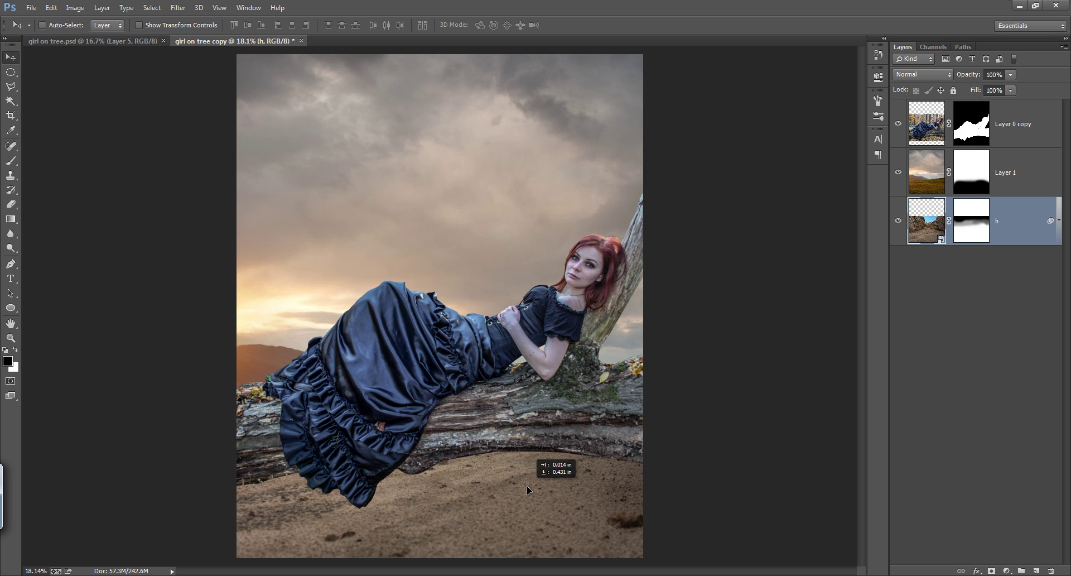
key("ctrl+z")
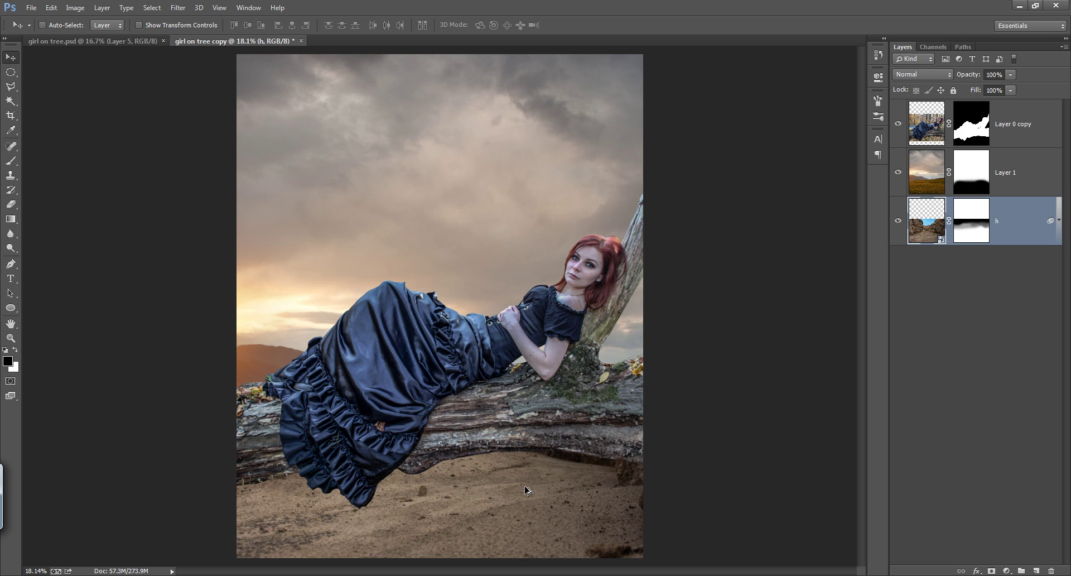
left_click_drag(526, 496, 534, 477)
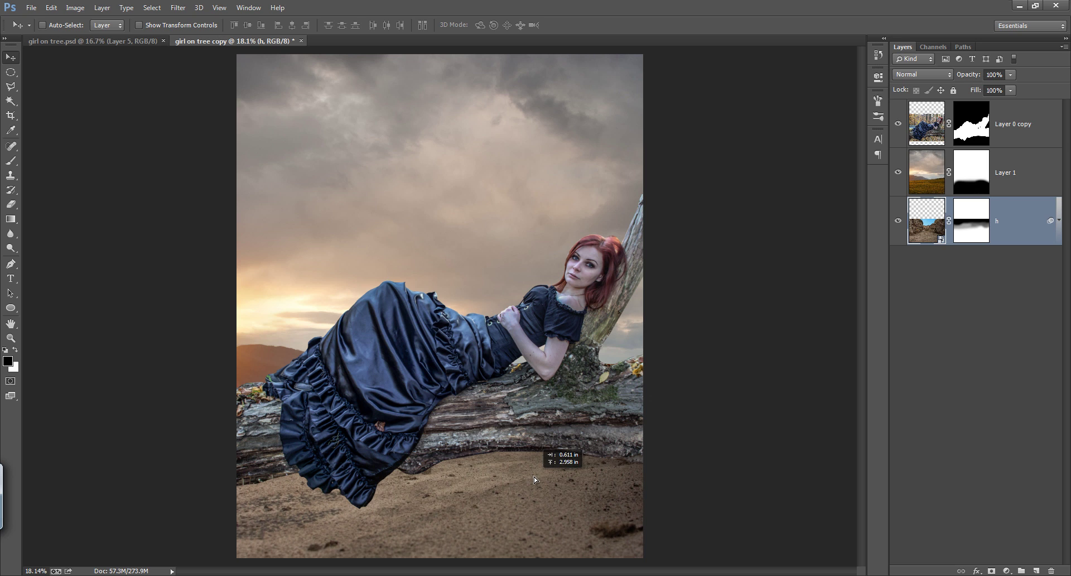
Add Layer 2 above Layer 1, try white glow strokes under the log, then undo them
left_click(1020, 174)
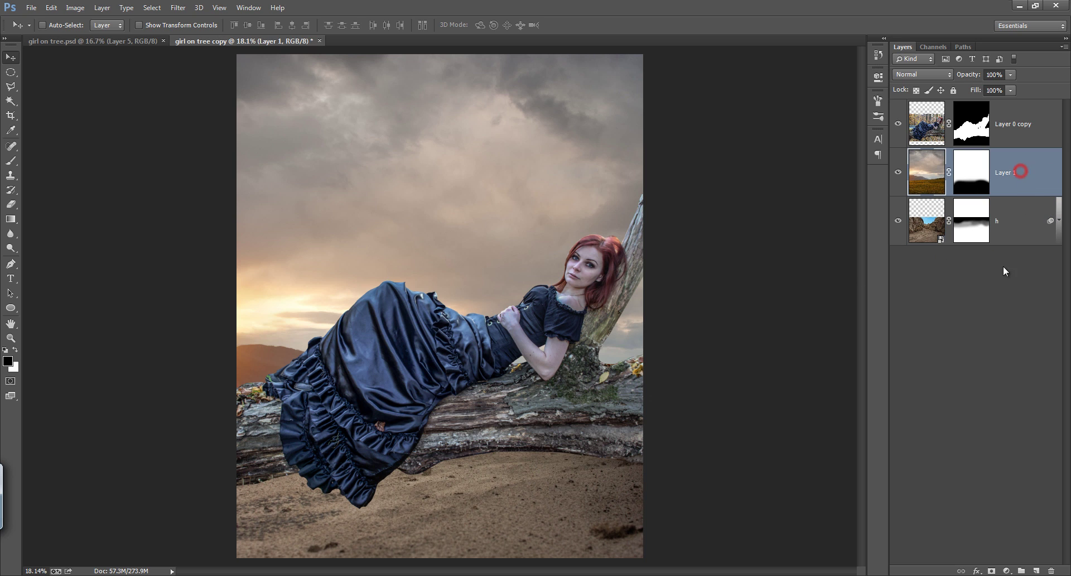
left_click(1036, 570)
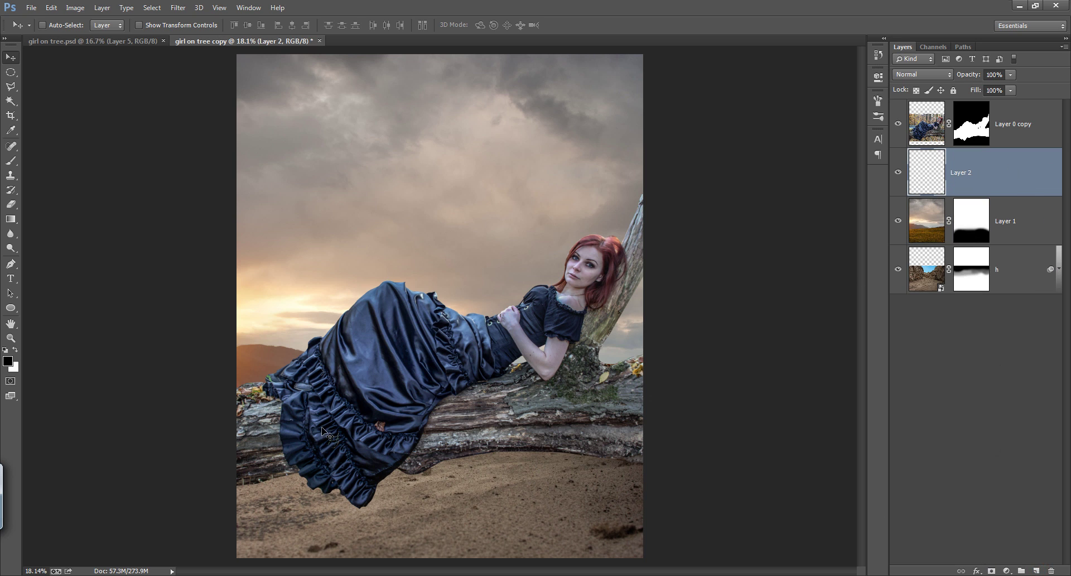
key("b")
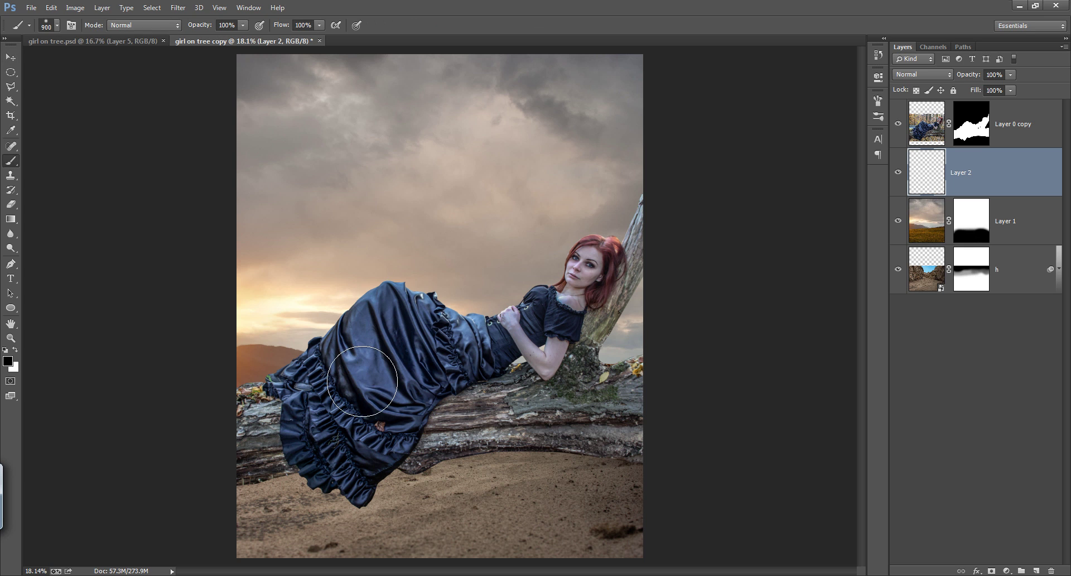
key("x")
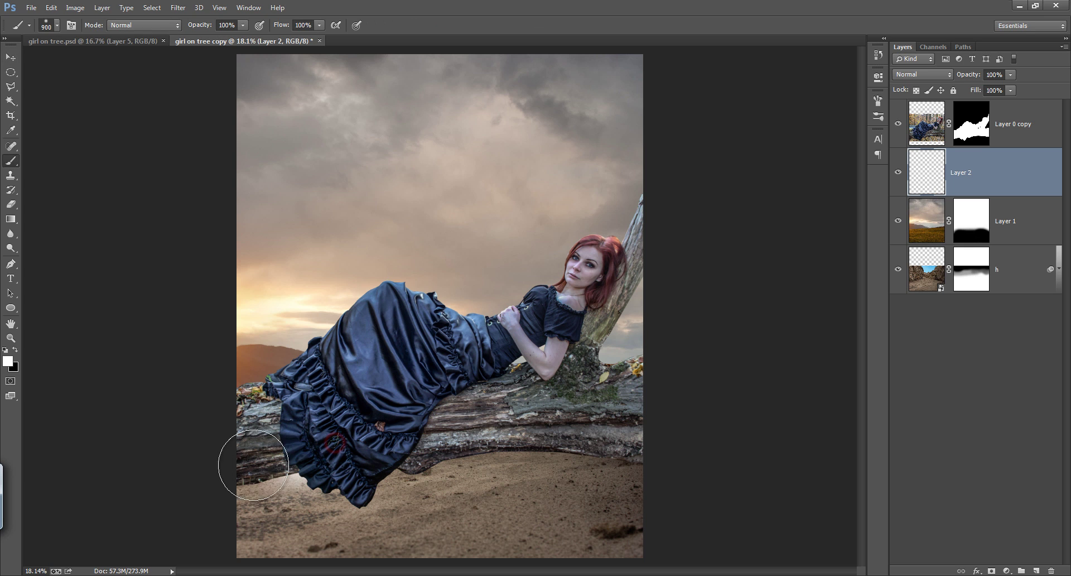
left_click_drag(255, 462, 262, 496)
left_click_drag(489, 427, 634, 437)
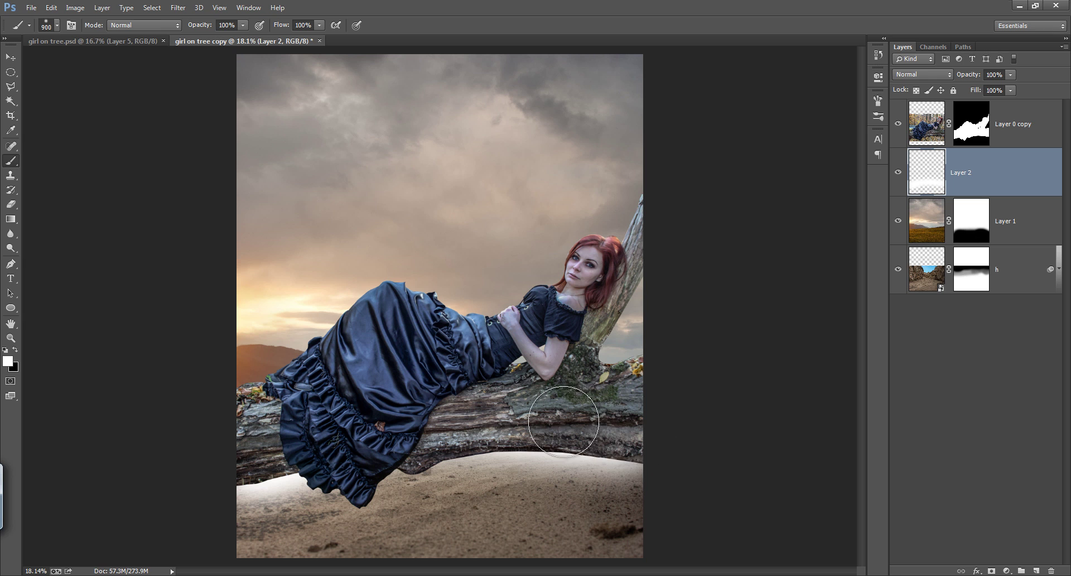
key("ctrl+z")
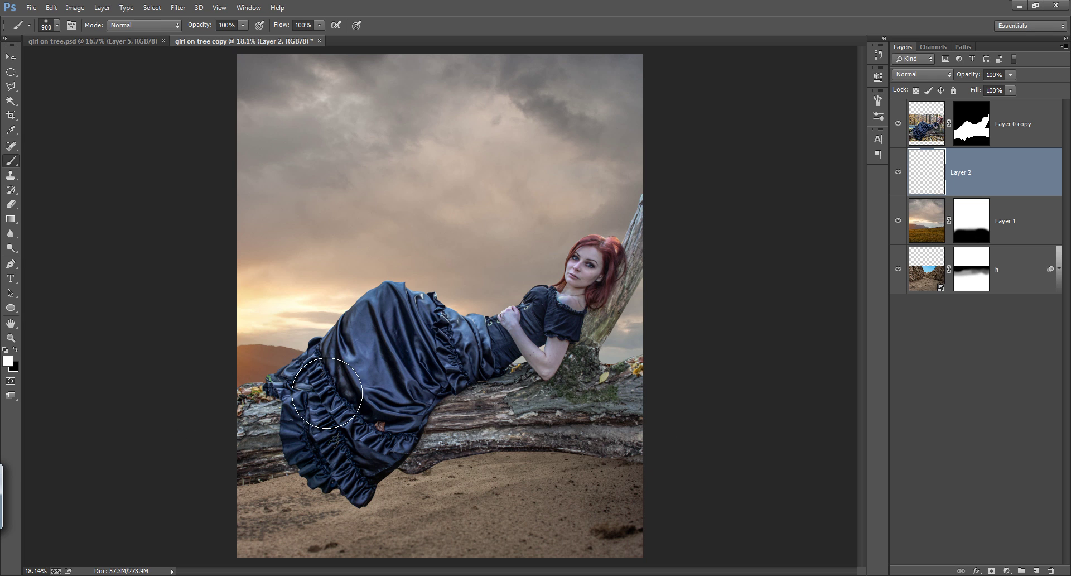
Choose a larger soft brush and dab light onto both ends of the log
right_click(325, 366)
left_click_drag(740, 268, 737, 552)
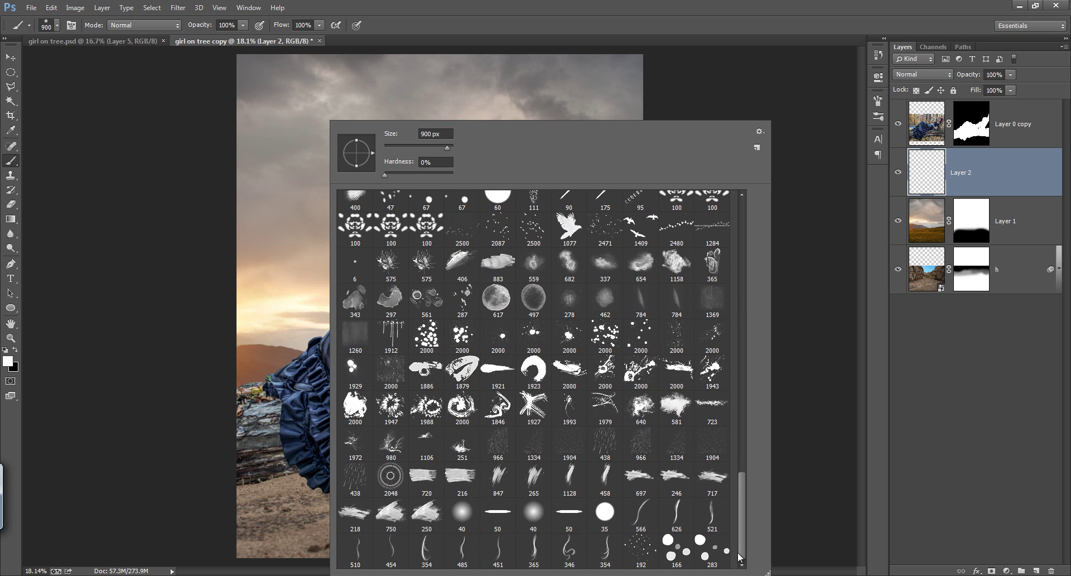
left_click(830, 365)
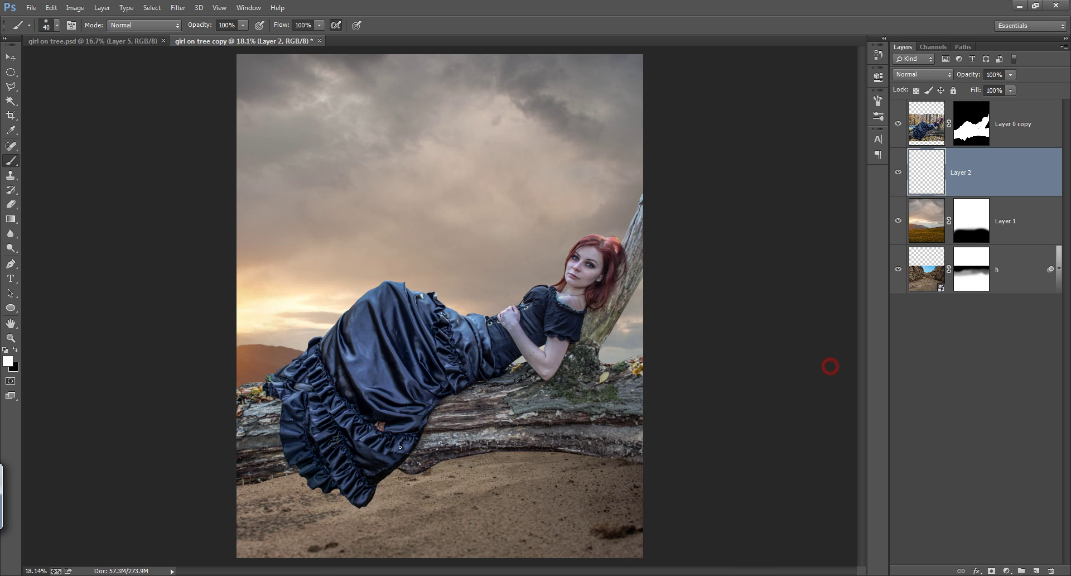
key("bracketright")
key("bracketright")
key("bracketright")
key("bracketright")
key("bracketright")
key("bracketright")
key("bracketright")
key("bracketright")
key("bracketright")
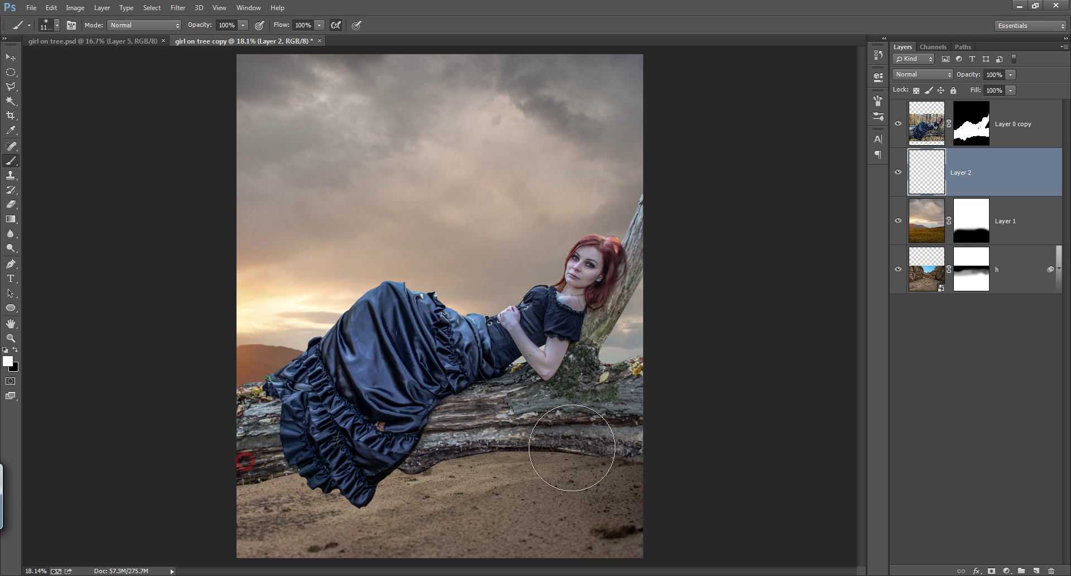
left_click(656, 449)
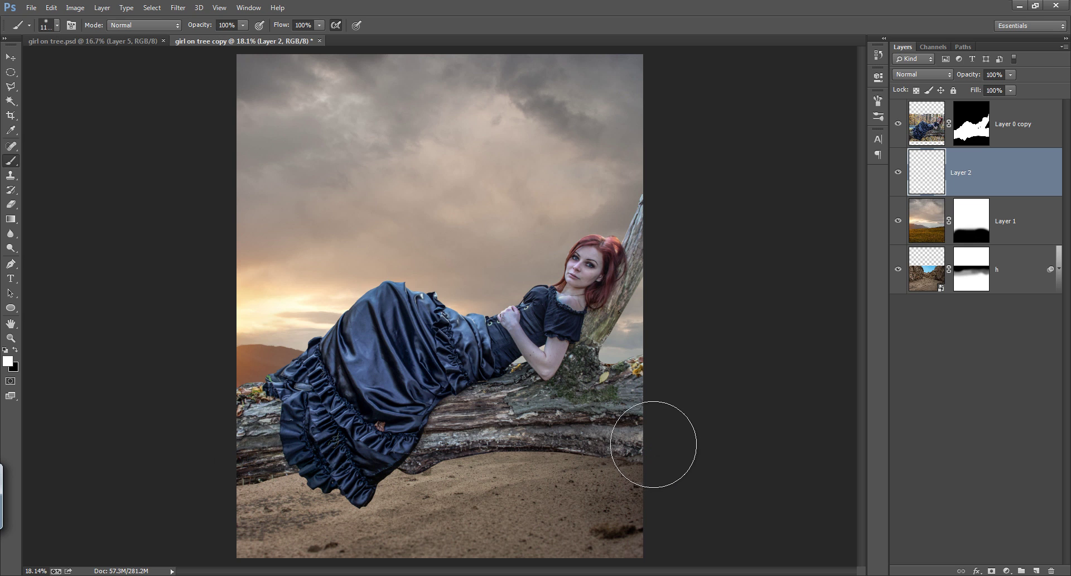
left_click(651, 443)
left_click(240, 446)
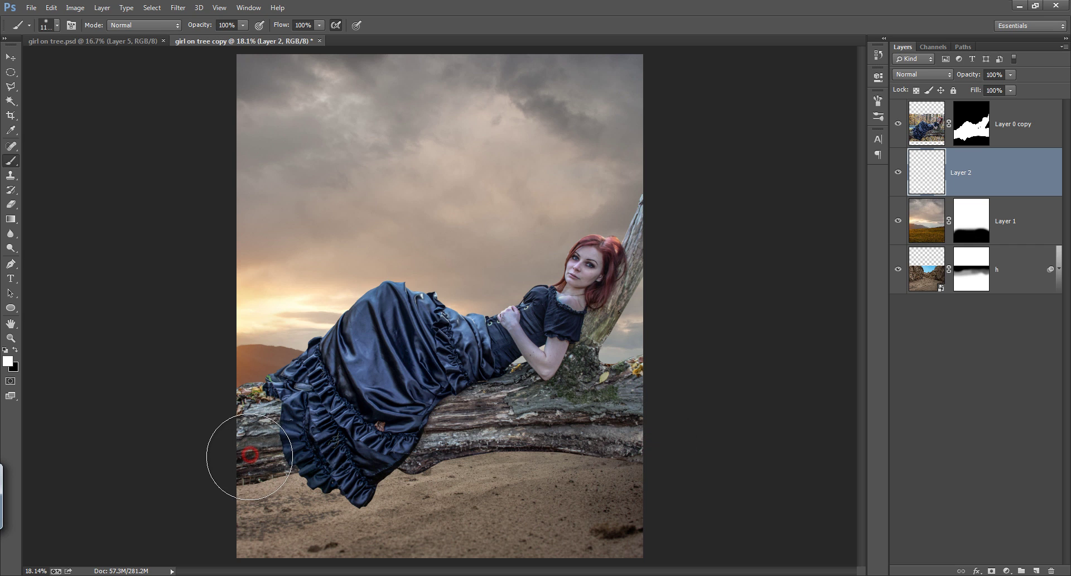
left_click(240, 440)
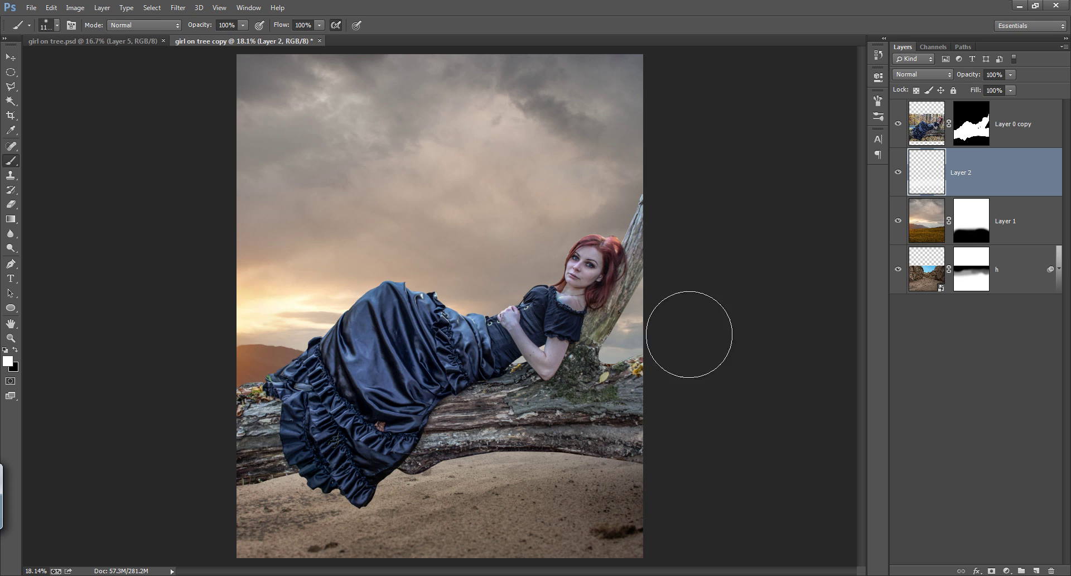
left_click(989, 120)
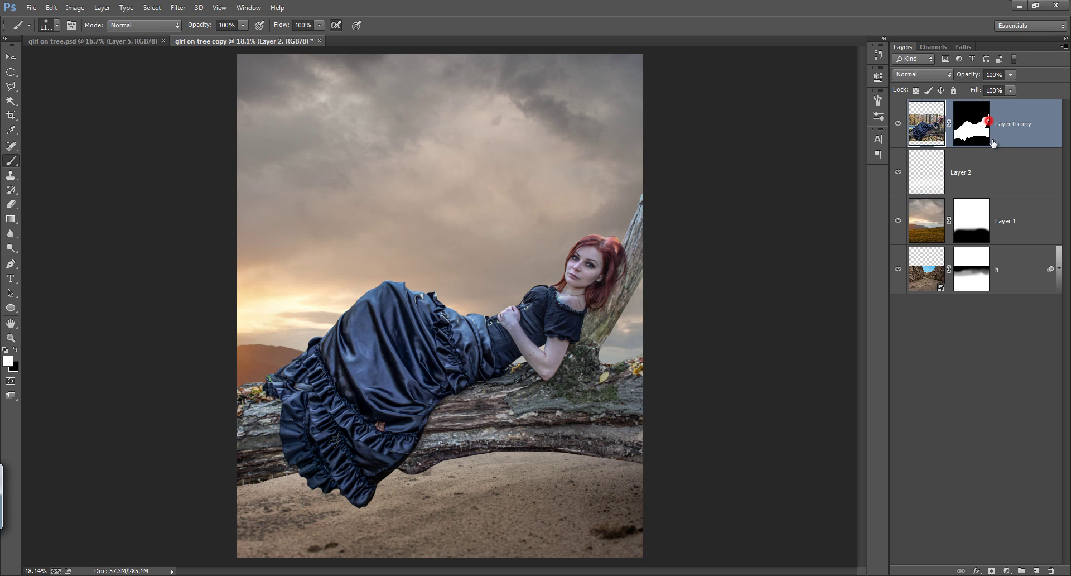
Add Layer 3, load the girl-and-log selection from Layer 0 copy's mask, and add Layer 4
left_click(1037, 570)
left_click(978, 178)
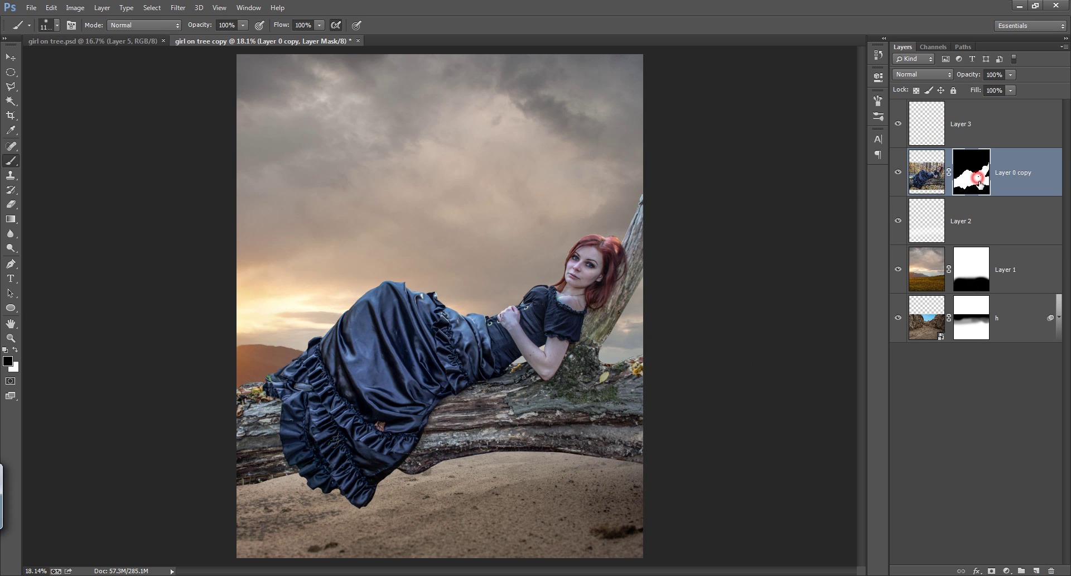
left_click(978, 180, "ctrl")
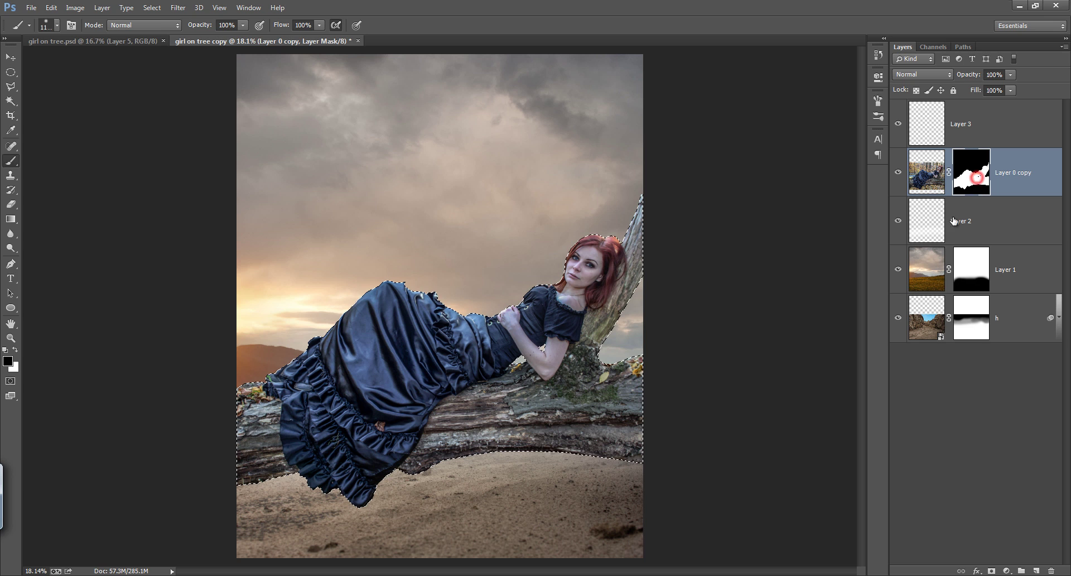
left_click(1036, 570)
key("x")
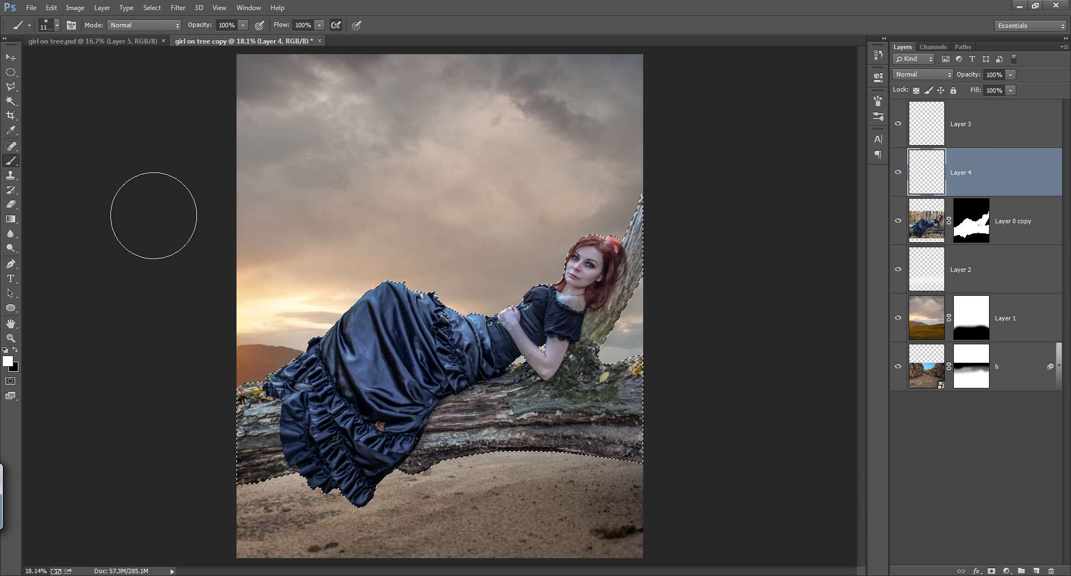
Clone Stamp bark texture over the leaves at the log's left edge
left_click_drag(10, 175, 66, 173)
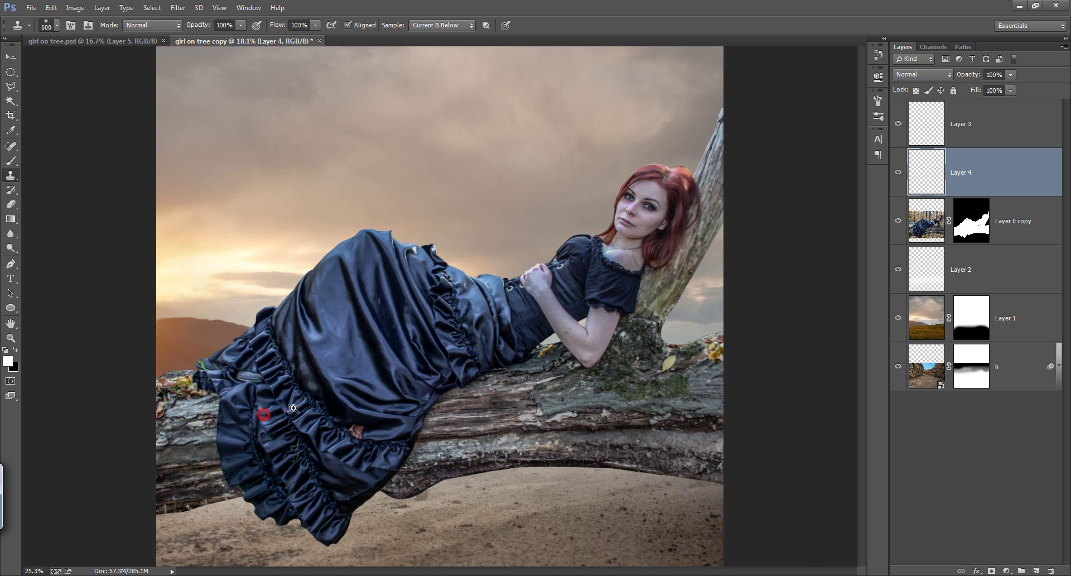
mouse_move(262, 416)
left_mouse_down()
mouse_move(289, 372)
mouse_move(380, 420)
mouse_move(377, 386)
left_mouse_up()
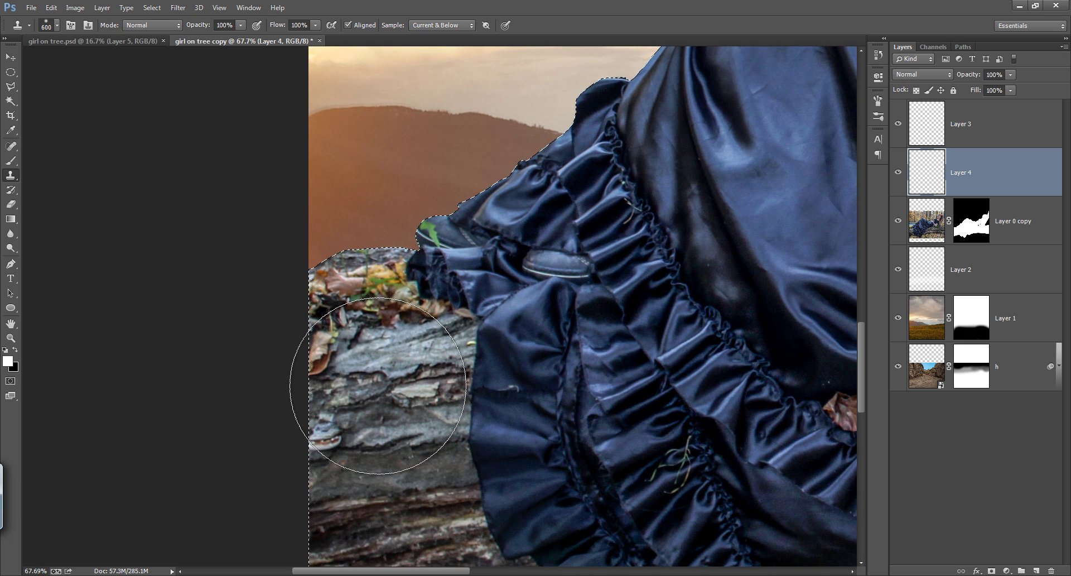
key("bracketleft")
key("bracketleft")
key("bracketleft")
key("bracketleft")
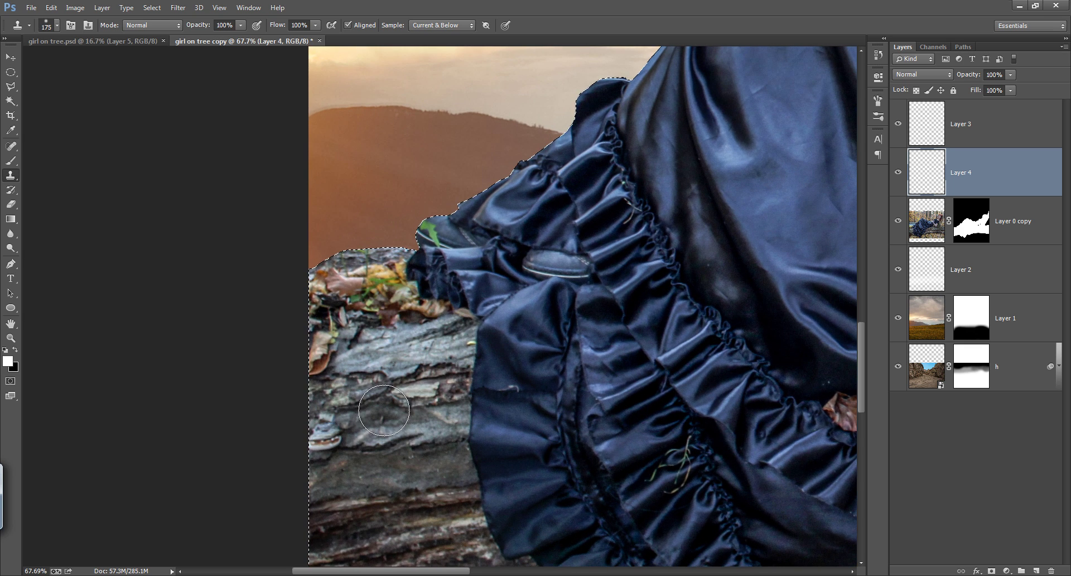
left_click(380, 416, "alt")
mouse_move(333, 373)
left_mouse_down()
mouse_move(335, 342)
mouse_move(325, 340)
left_mouse_up()
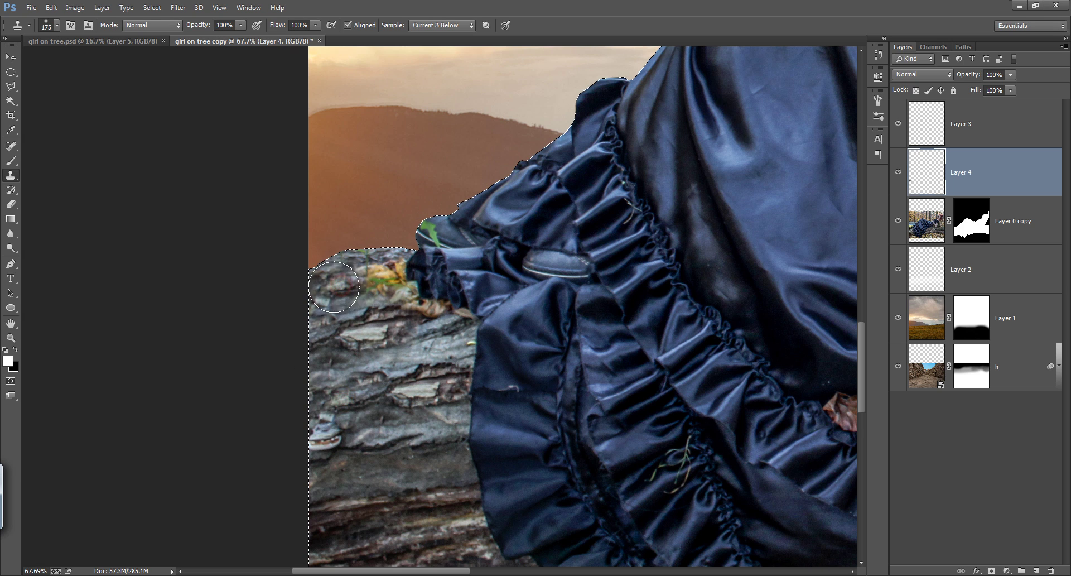
mouse_move(392, 308)
left_mouse_down()
mouse_move(384, 275)
mouse_move(449, 328)
left_mouse_up()
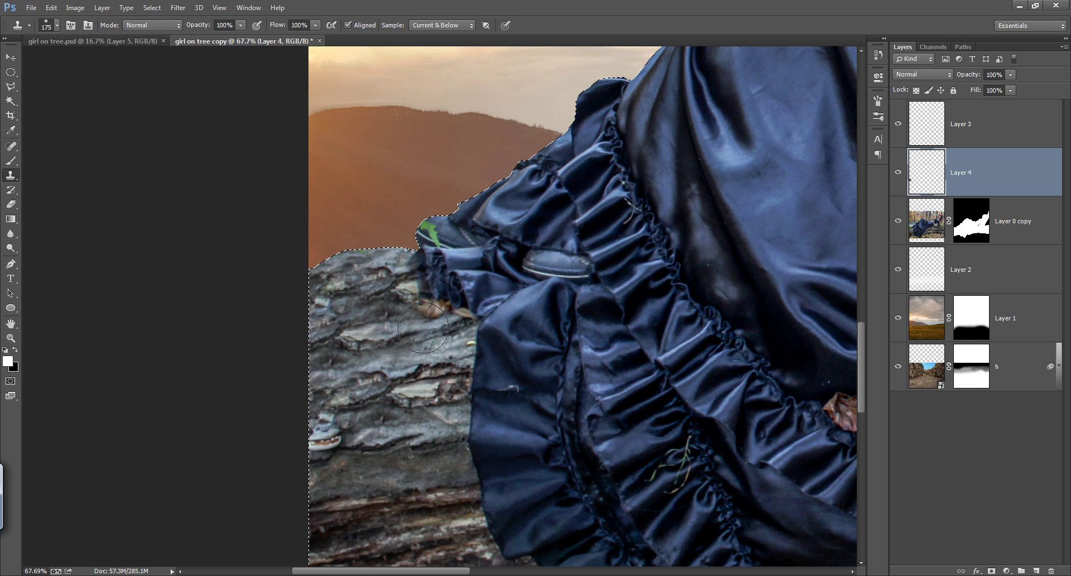
left_click(485, 234, "alt")
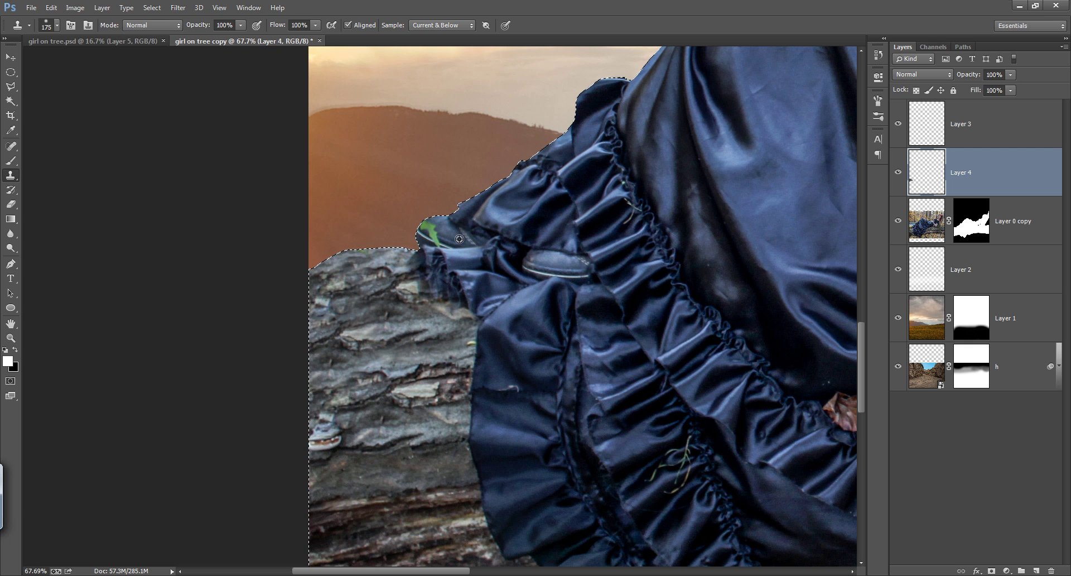
left_click_drag(430, 232, 439, 236)
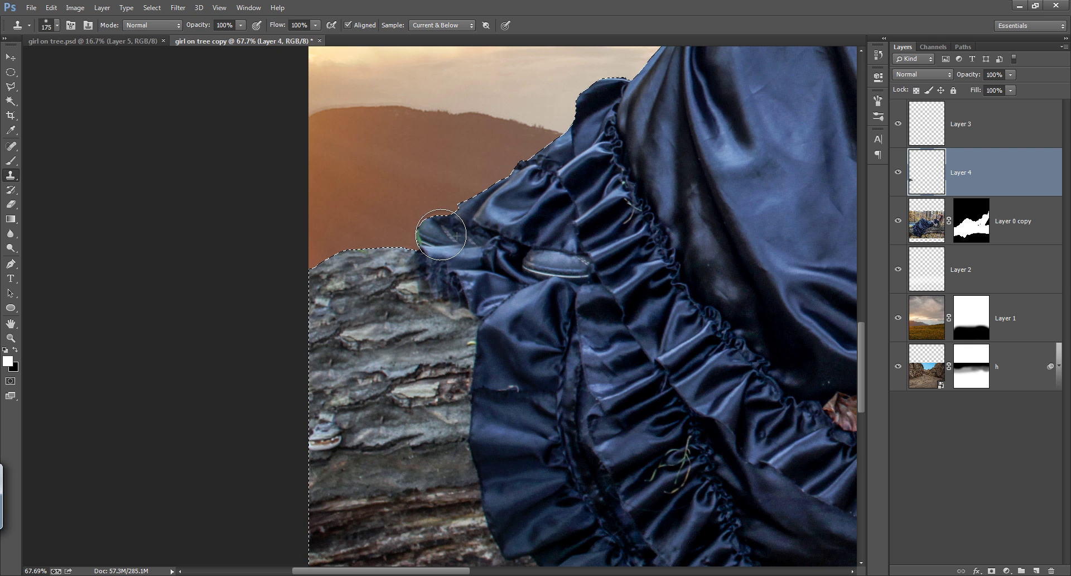
left_click_drag(751, 366, 401, 196)
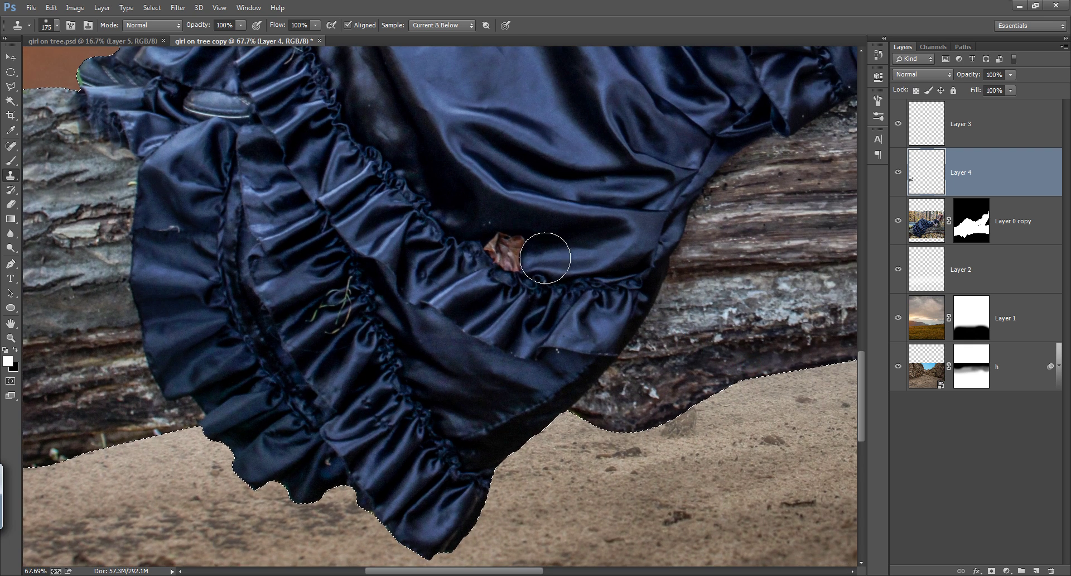
Clone over the brown leaves and stray grass strands on the blue dress
left_click(555, 251, "alt")
left_click(502, 247)
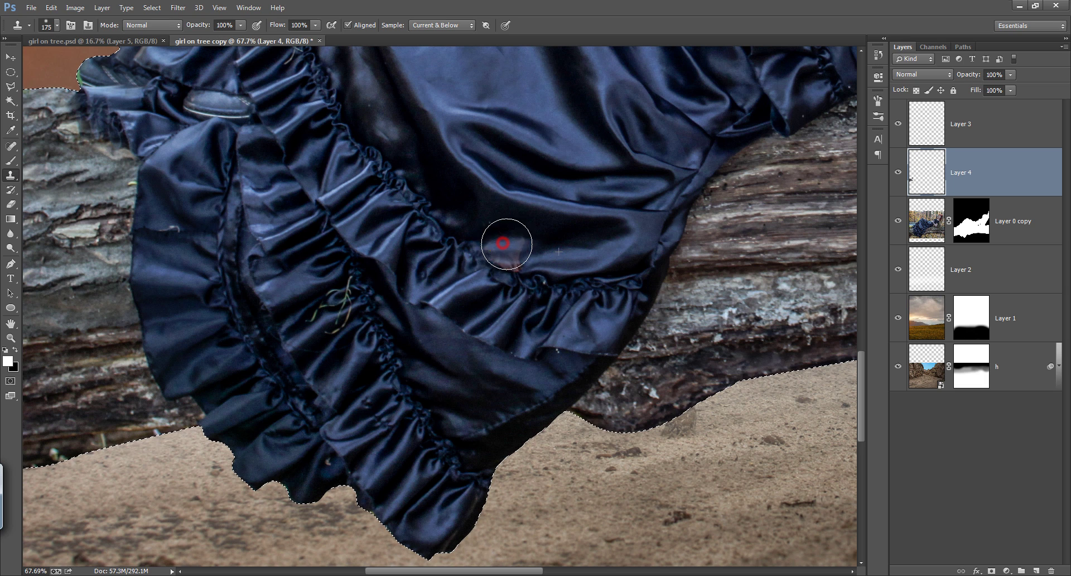
left_click(506, 245)
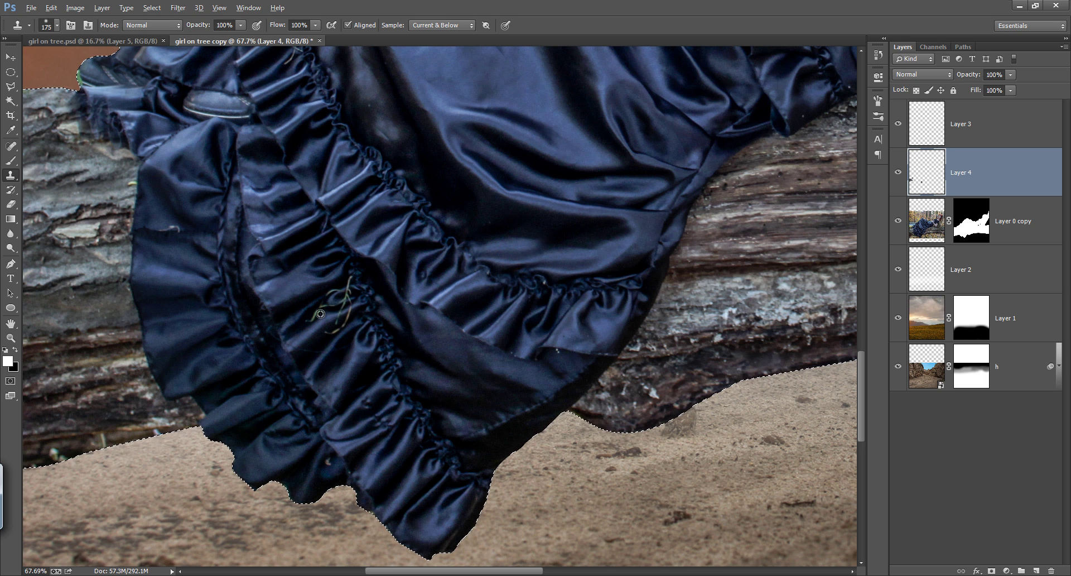
left_click(315, 260, "alt")
left_click(337, 307)
left_click(336, 307)
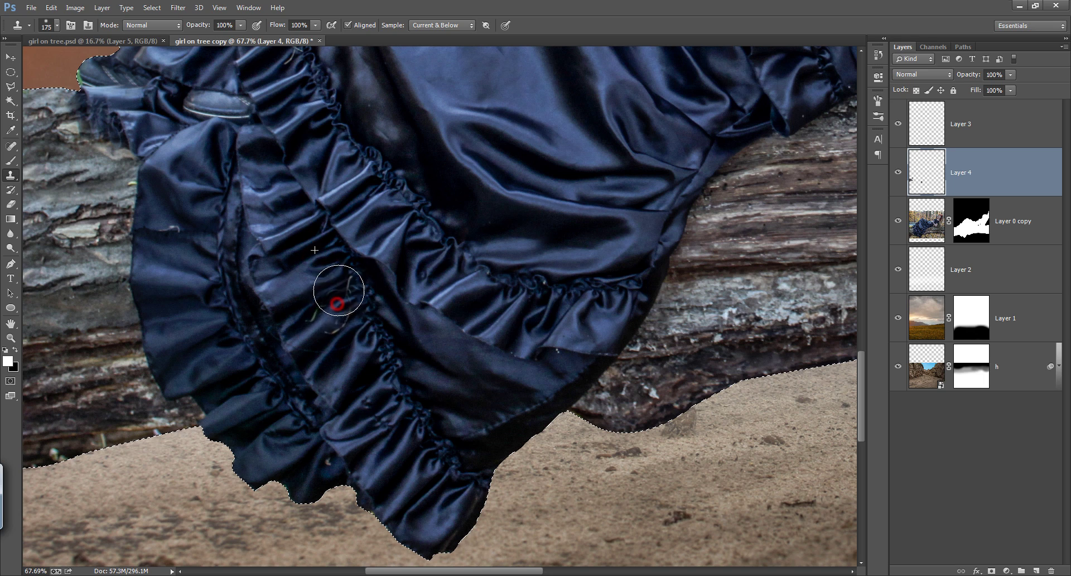
Clone bark over the yellow leaves under the arm with a size-90 brush
mouse_move(715, 242)
left_mouse_down()
mouse_move(371, 361)
mouse_move(358, 329)
left_mouse_up()
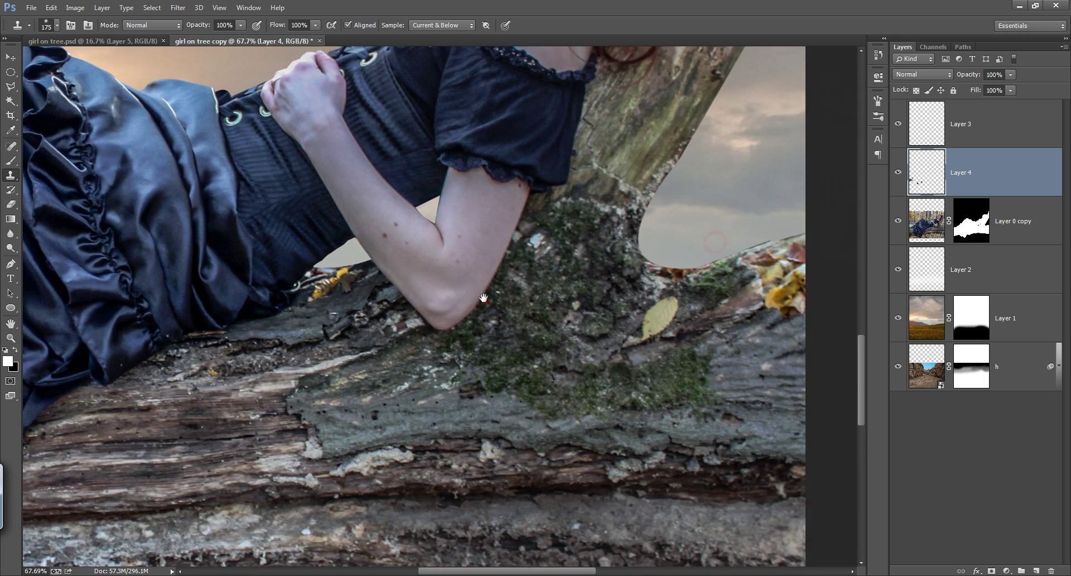
left_click(358, 328, "alt")
left_click_drag(347, 275, 337, 271)
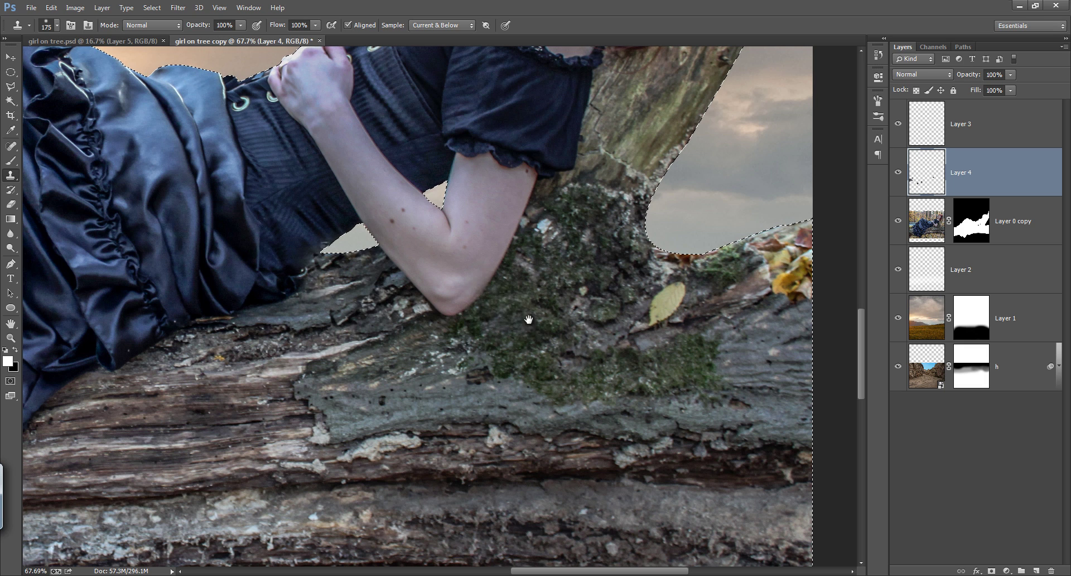
left_click_drag(532, 330, 447, 335)
key("ctrl+z")
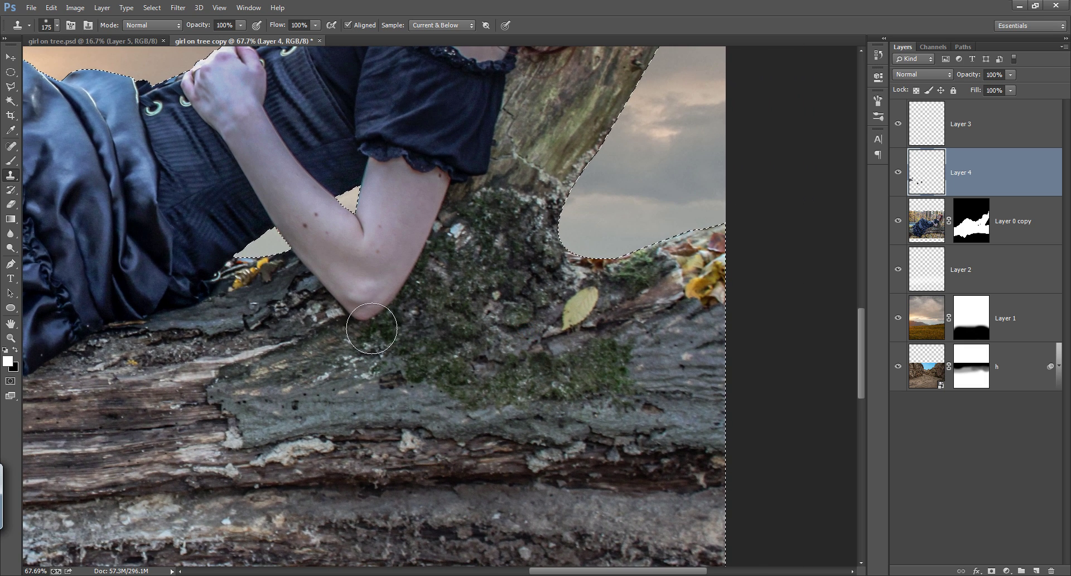
key("bracketleft")
key("bracketleft")
key("bracketleft")
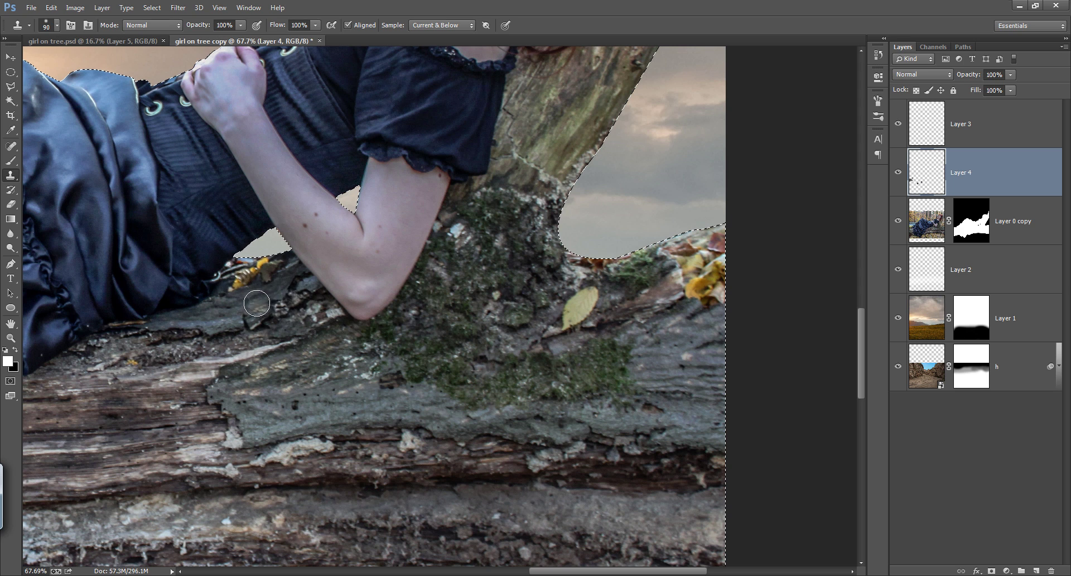
left_click(258, 302, "alt")
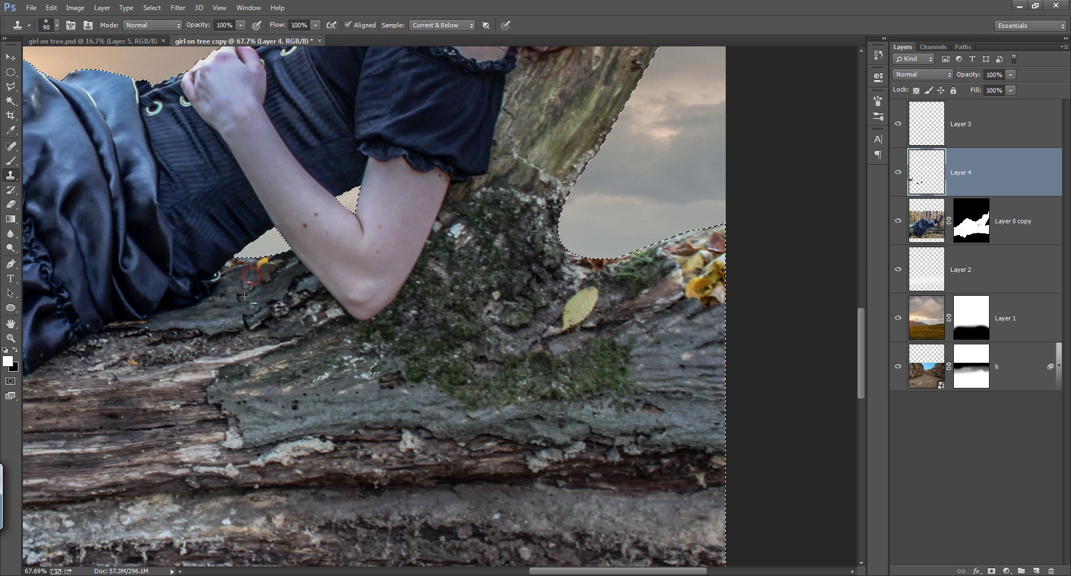
left_click_drag(244, 278, 282, 267)
Cover the yellow leaf and moss at the trunk's right end with grey bark, brush 150
left_click_drag(475, 314, 207, 318)
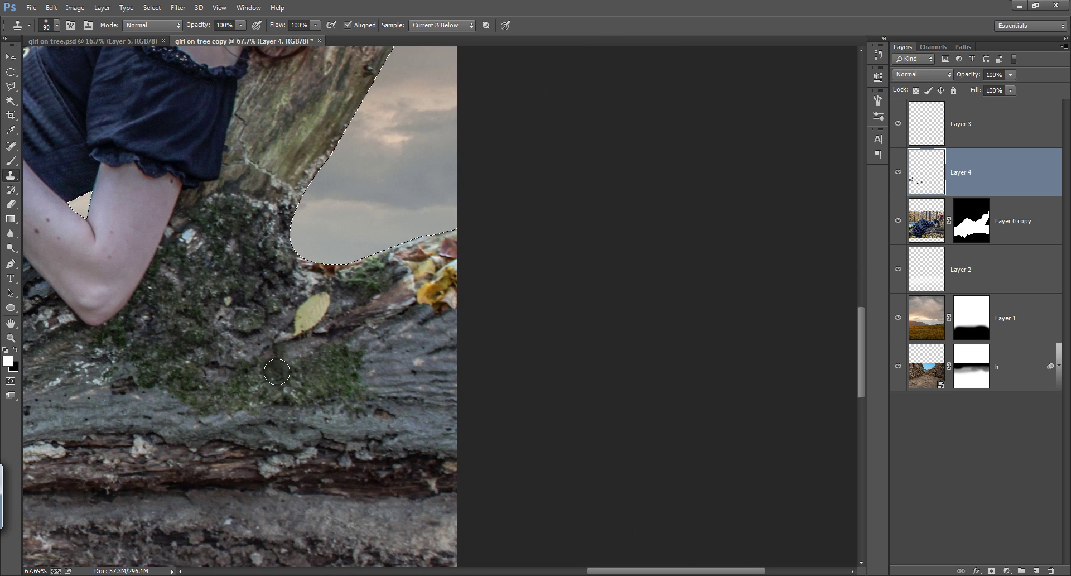
left_click_drag(327, 309, 282, 329)
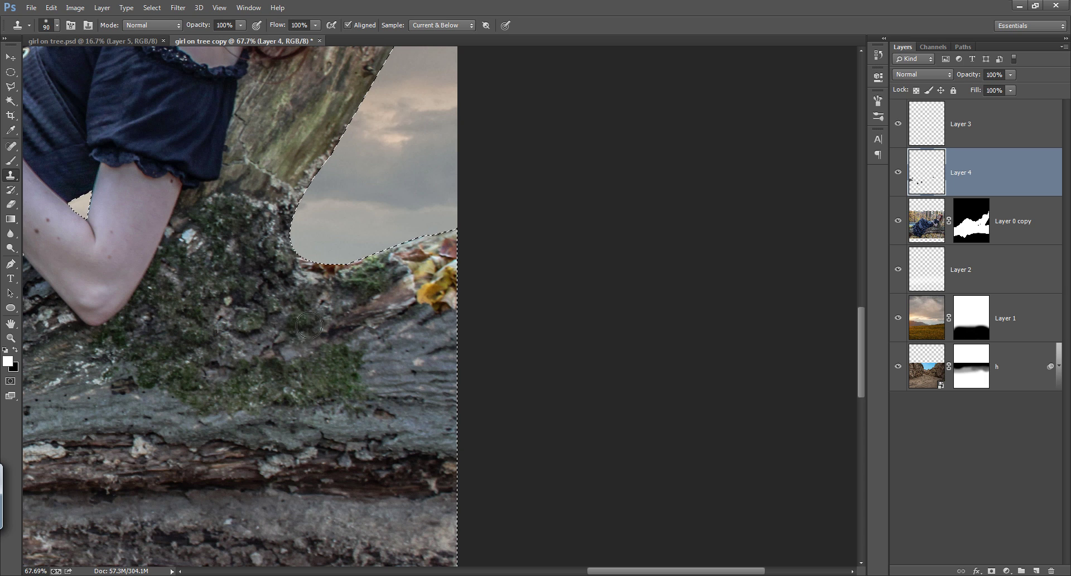
key("bracketright")
key("bracketright")
key("bracketright")
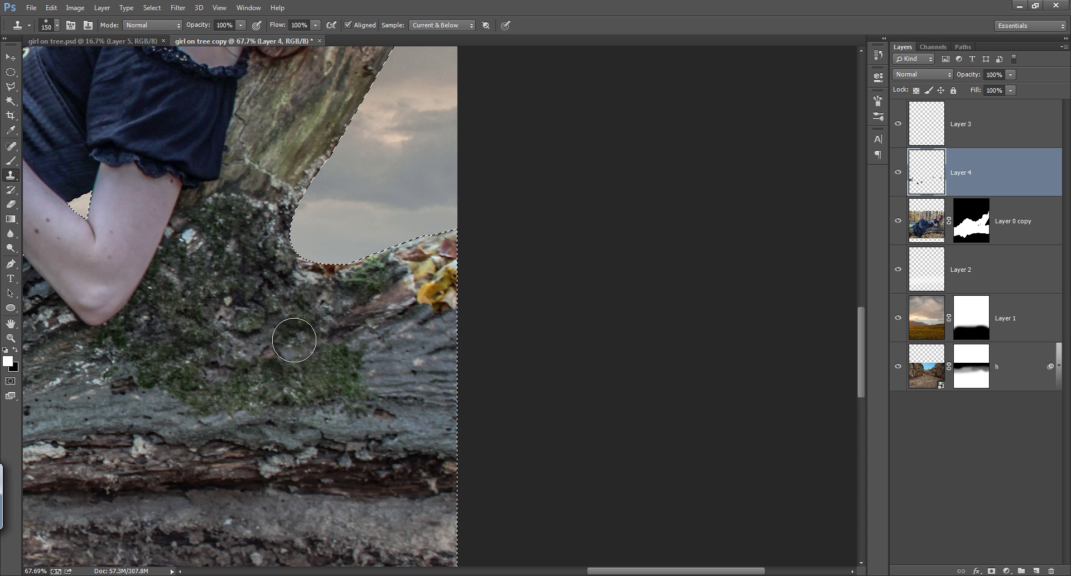
left_click(389, 359, "alt")
left_click_drag(400, 275, 336, 268)
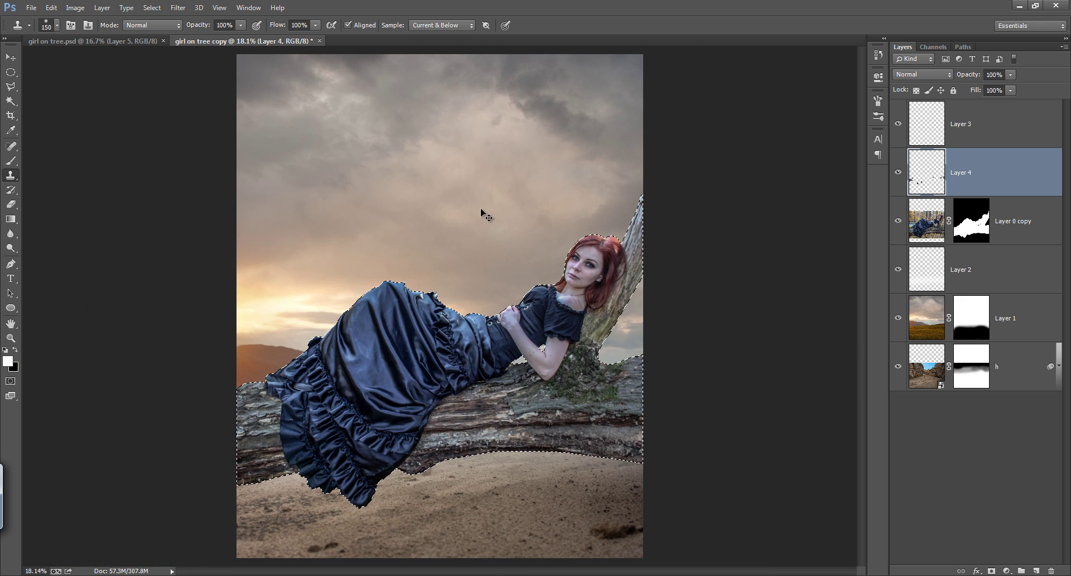
Deselect, then clip Layer 4 and Layer 3 to the girl layer
key("ctrl+d")
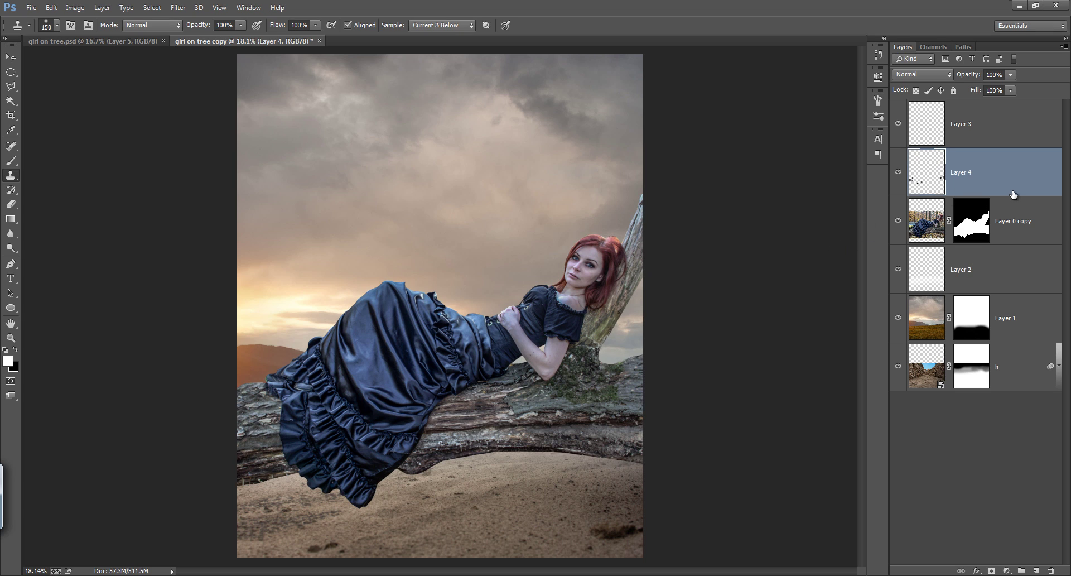
left_click(992, 132)
left_click(1009, 174)
left_click(1016, 193, "alt")
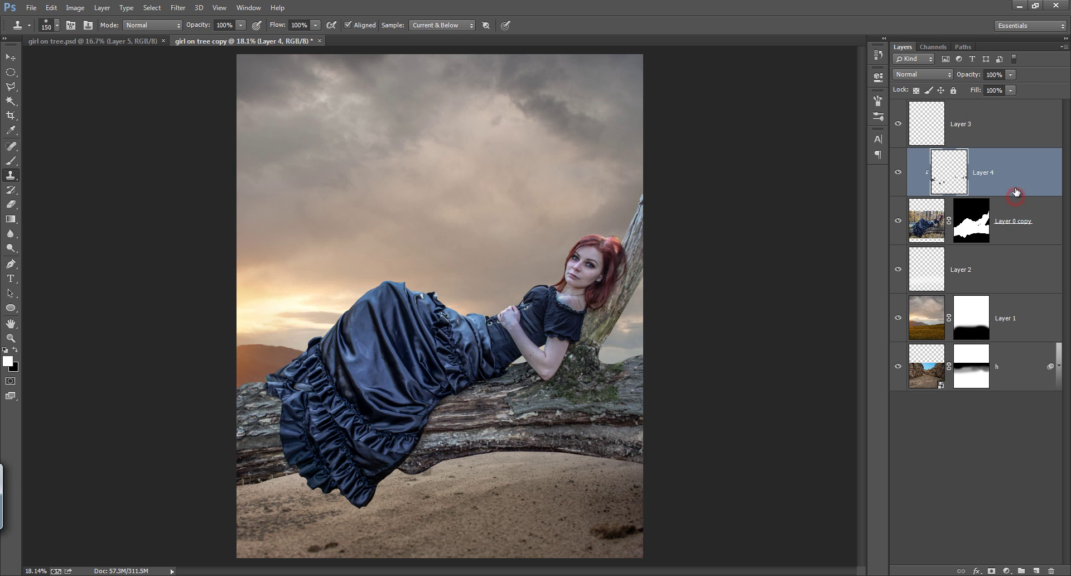
left_click_drag(1009, 133, 1006, 146)
left_click(1008, 145, "alt")
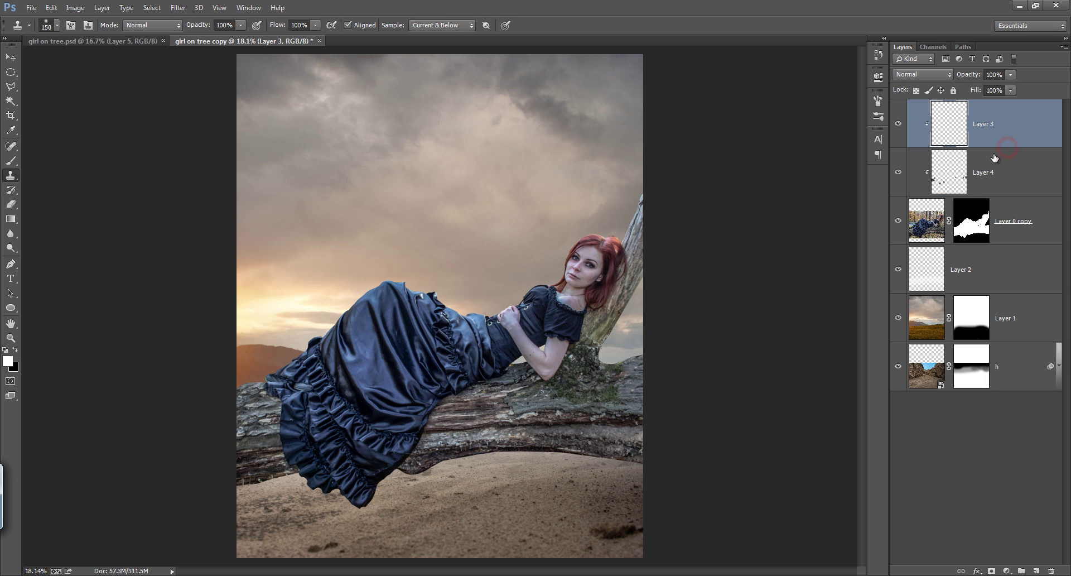
Fill Layer 3 with 50% gray and set its blend mode to Overlay
key("shift+F5")
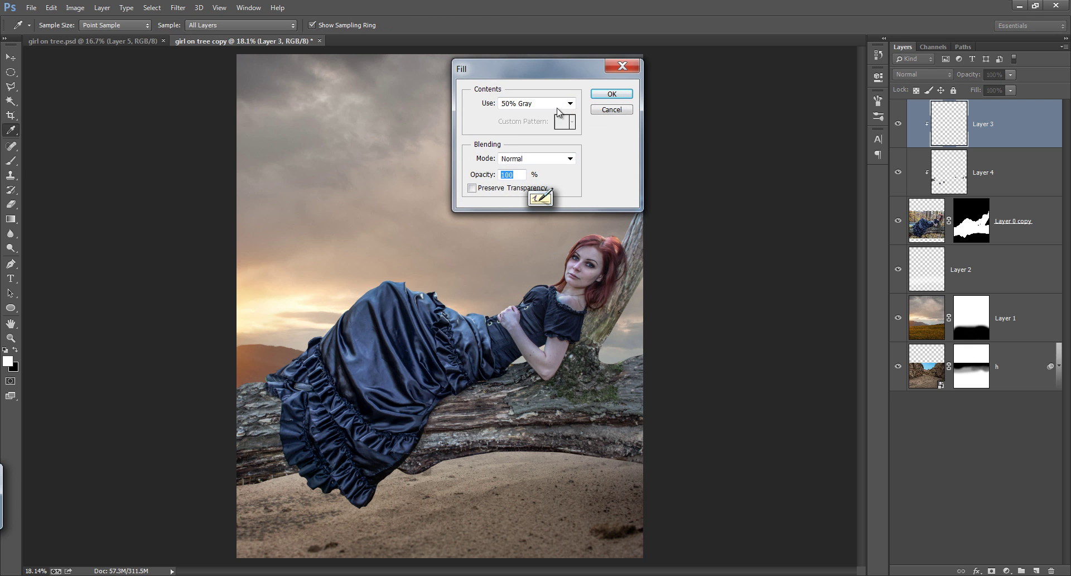
left_click(608, 93)
left_click(941, 75)
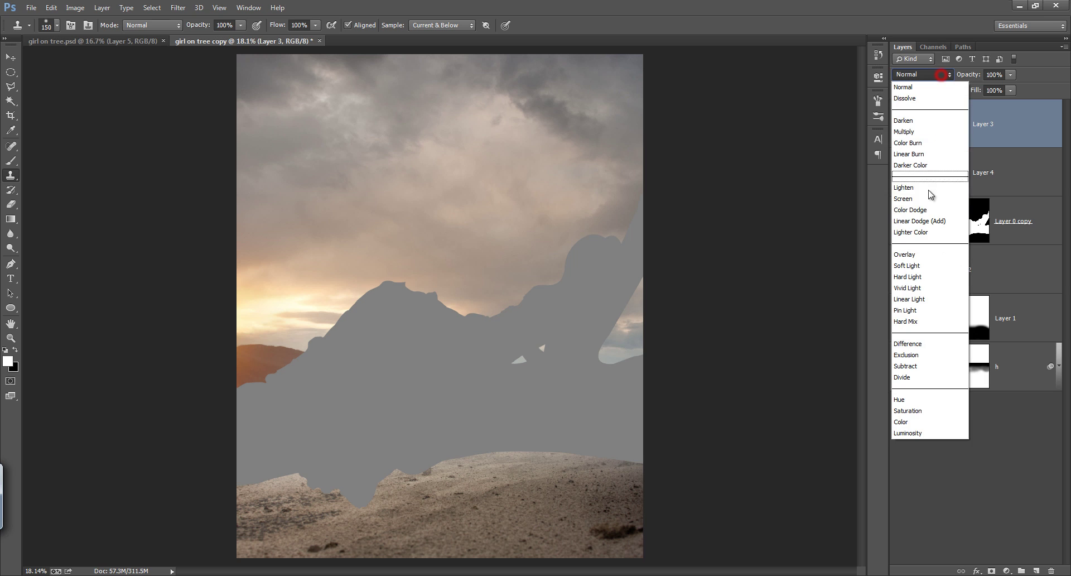
left_click(910, 254)
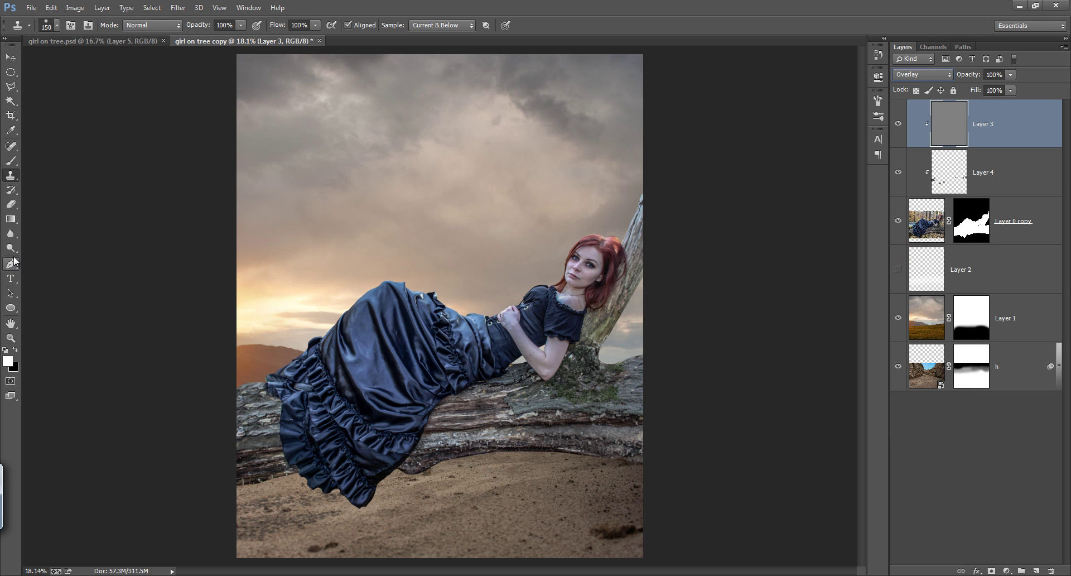
Burn the log's underside and the trunk base and trunk beside the shoulder
left_click_drag(11, 248, 48, 260)
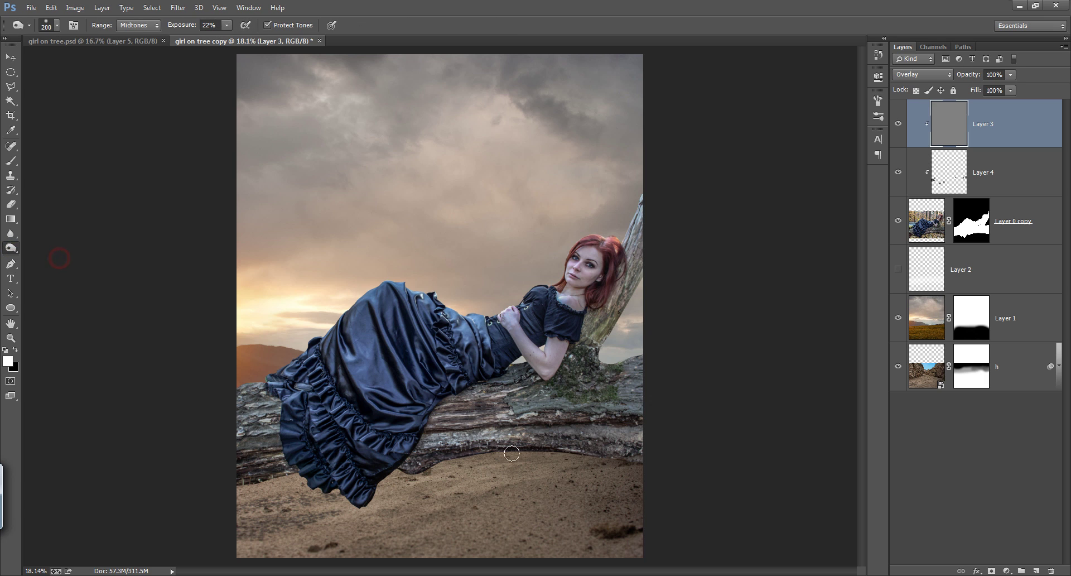
left_click_drag(458, 455, 223, 490)
left_click_drag(410, 432, 631, 421)
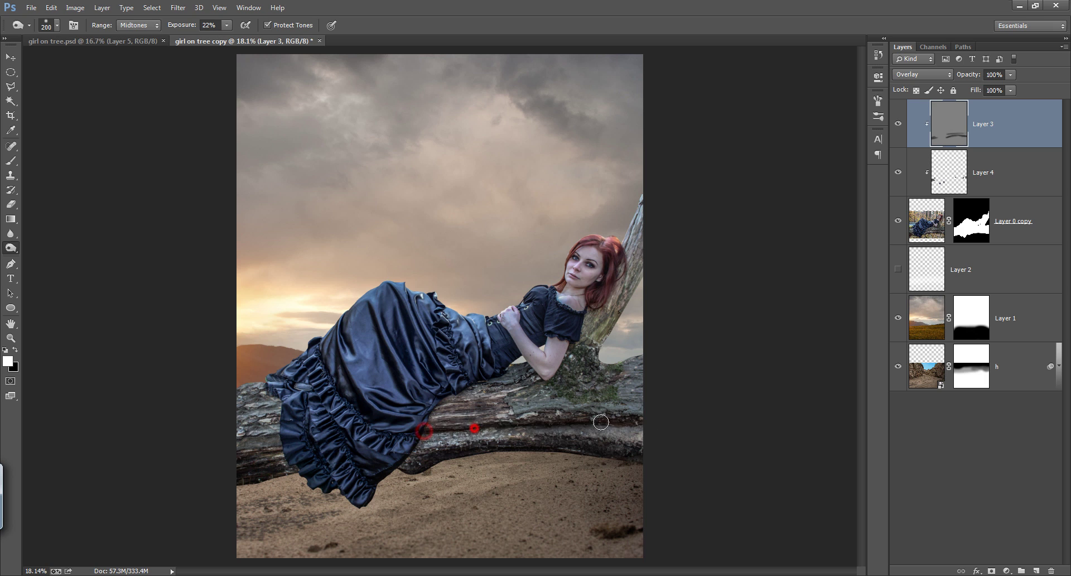
left_click_drag(579, 376, 586, 360)
key("bracketleft")
key("bracketleft")
left_click_drag(606, 326, 651, 251)
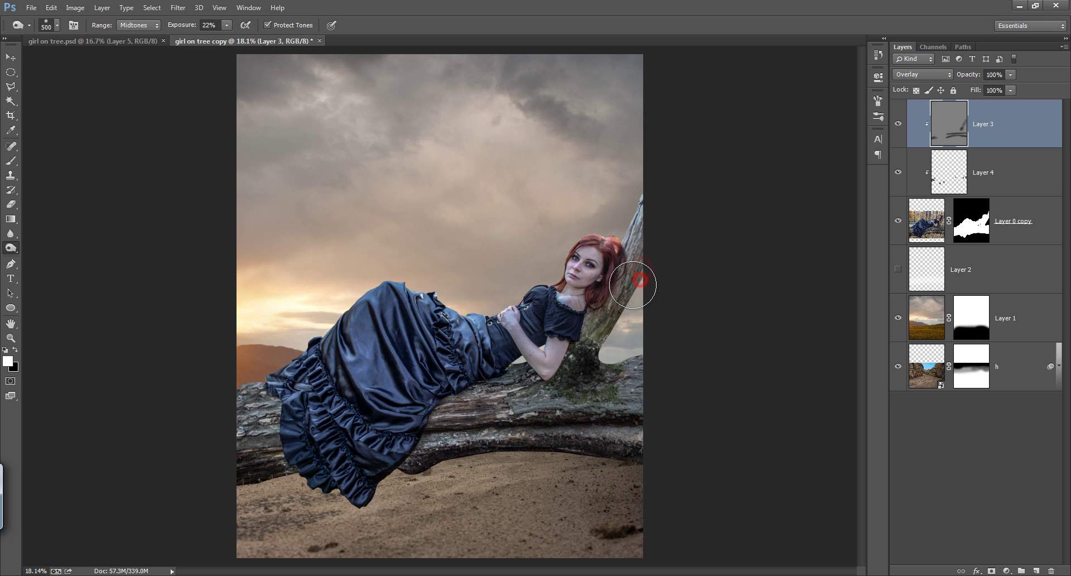
left_click_drag(606, 327, 631, 290)
With a 100 brush, burn the log beside the dress and the red hair edges
key("bracketleft")
key("bracketleft")
key("bracketleft")
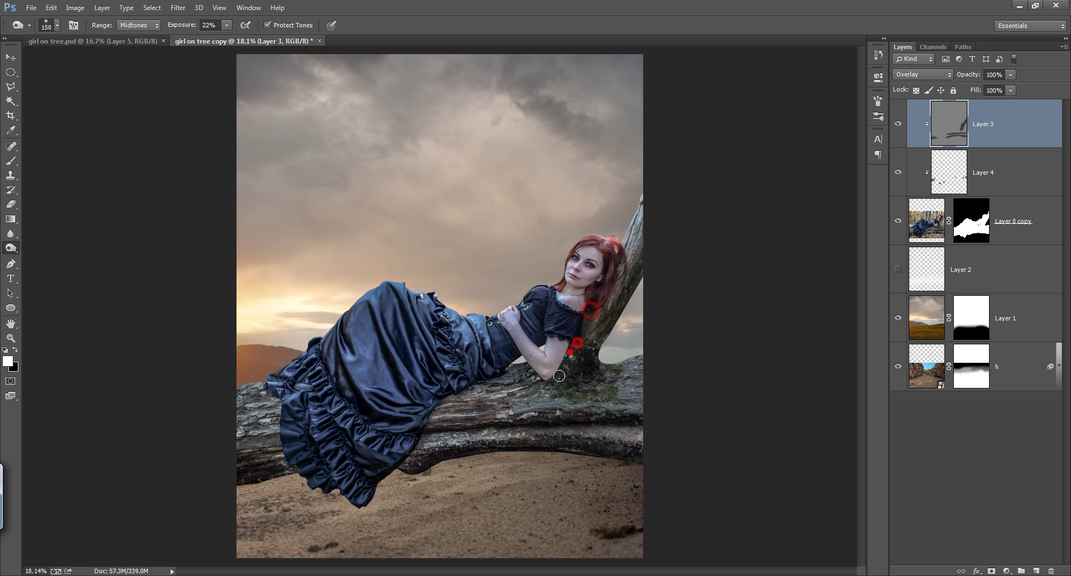
key("bracketleft")
key("bracketleft")
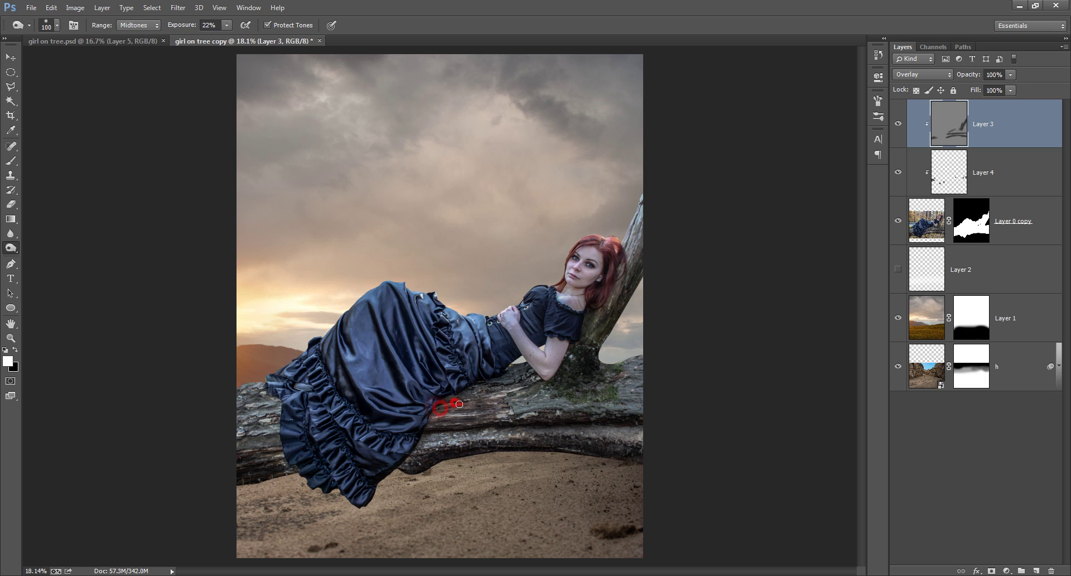
left_click_drag(453, 416, 508, 405)
left_click_drag(603, 409, 632, 411)
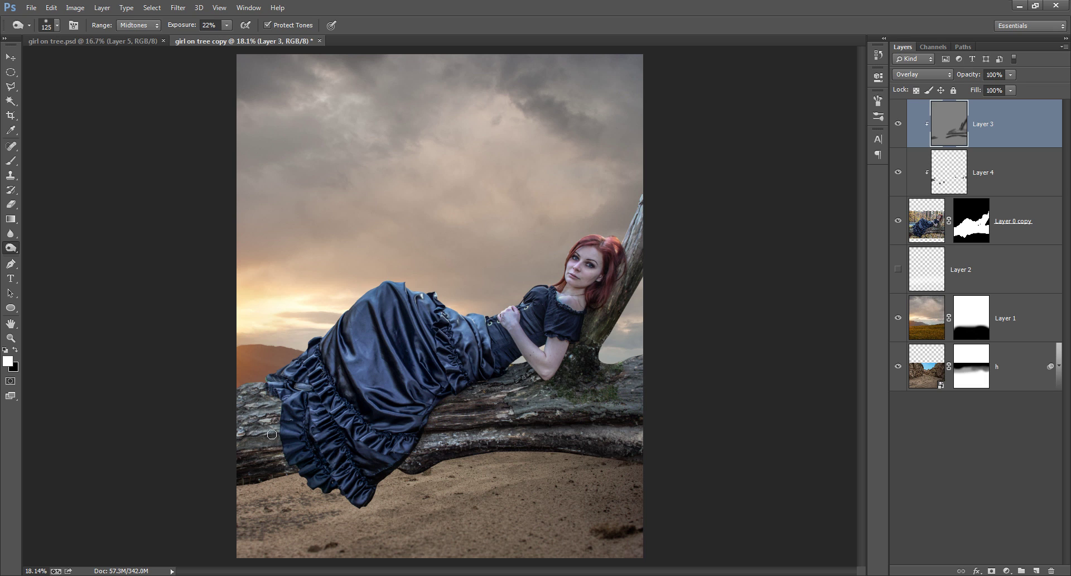
left_click_drag(271, 434, 232, 411)
left_click_drag(617, 255, 582, 314)
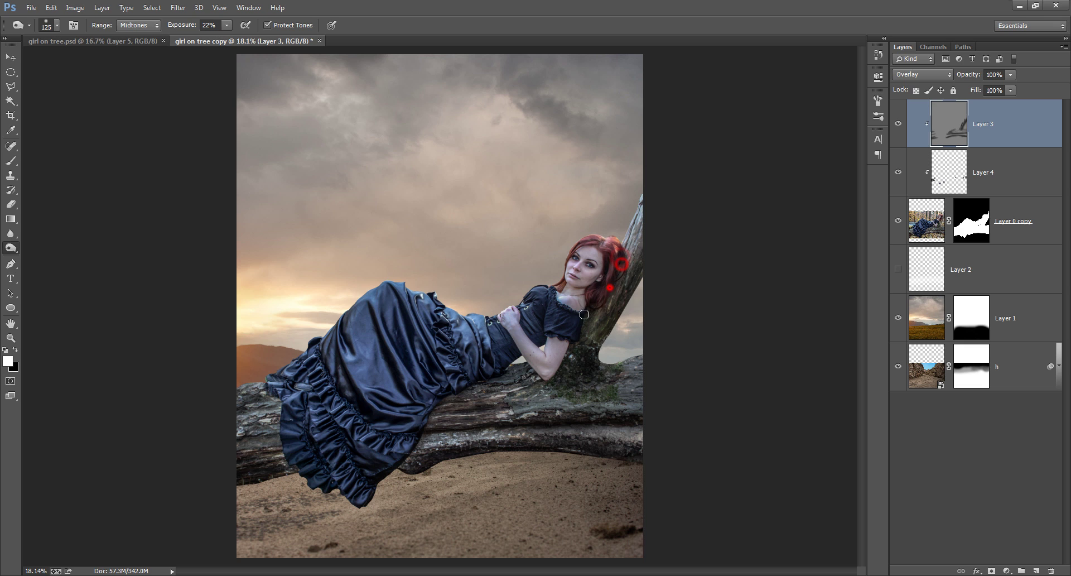
left_click_drag(461, 397, 482, 391)
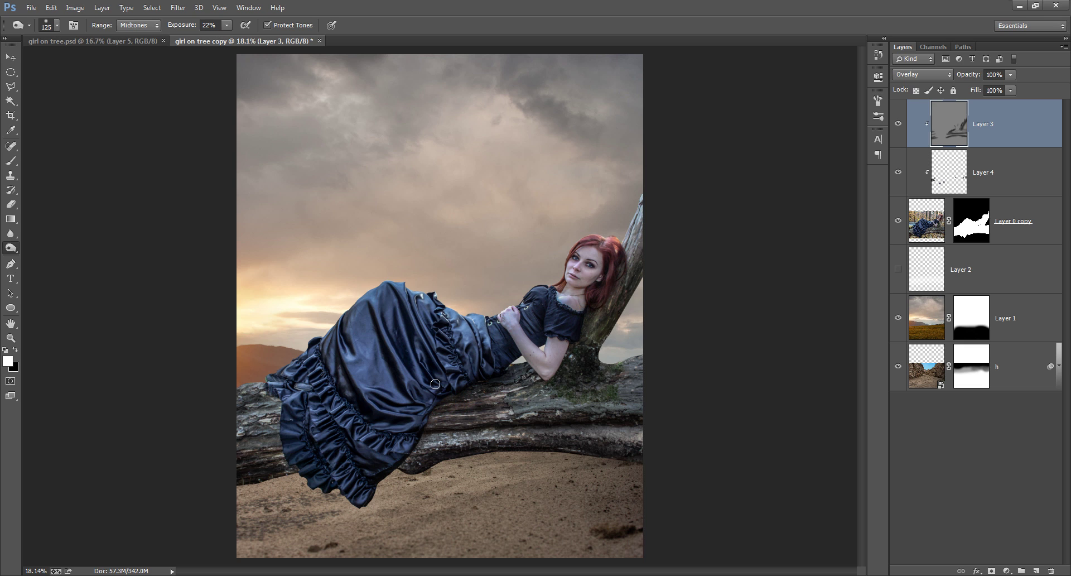
Toggle Layer 3 to compare the burning, then add empty Layer 5 above it
left_click(898, 123)
left_click(898, 123)
left_click(1036, 571)
Clip Layer 5 to the layers below, fill it with Overlay gray, and compare it on and off
left_click(1004, 146, "alt")
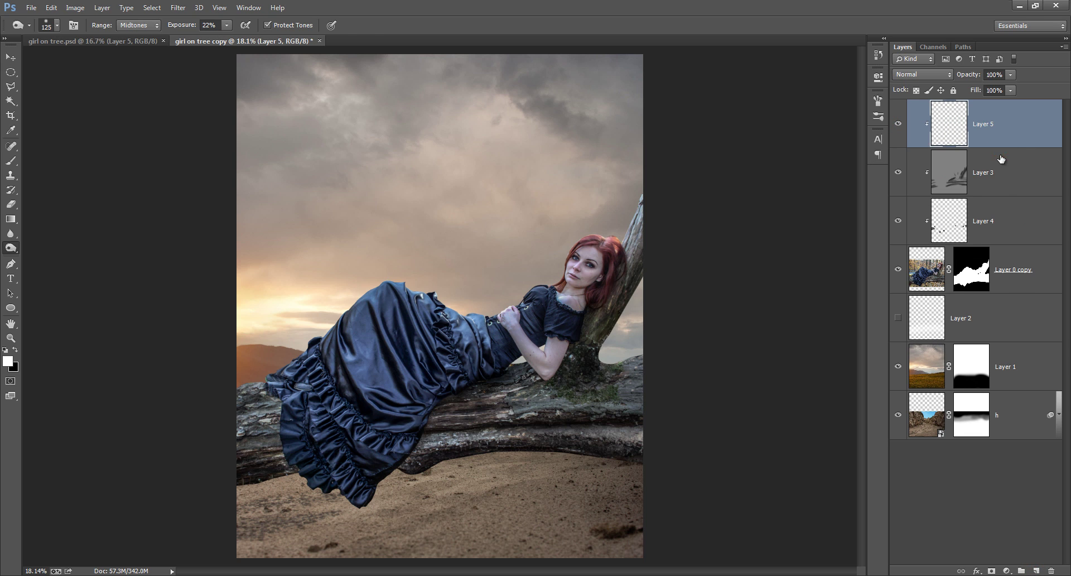
key("shift+F5")
key("Return")
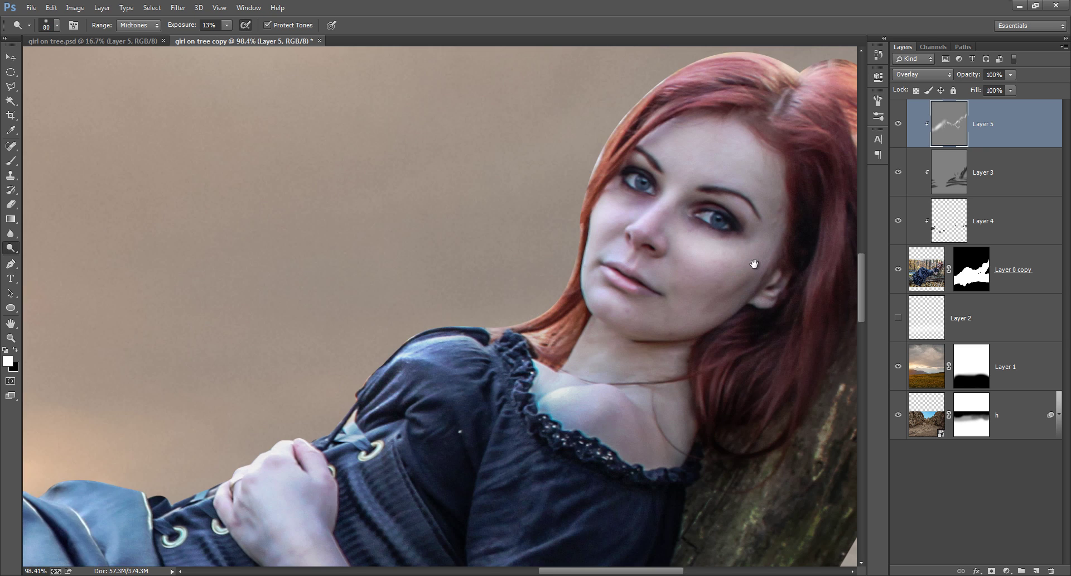
left_click_drag(753, 263, 586, 334)
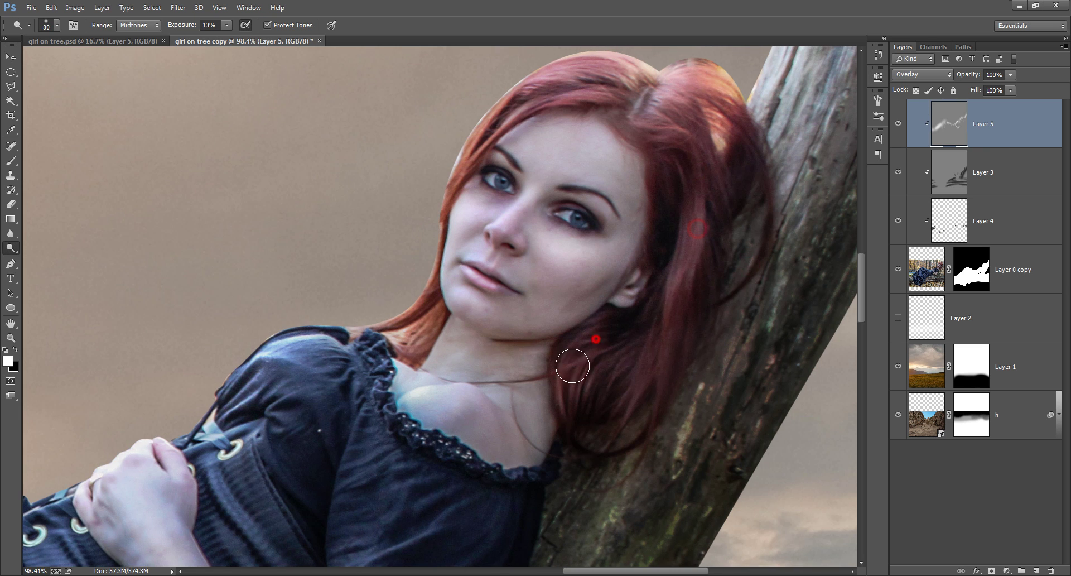
key("ctrl+0")
left_click(899, 123)
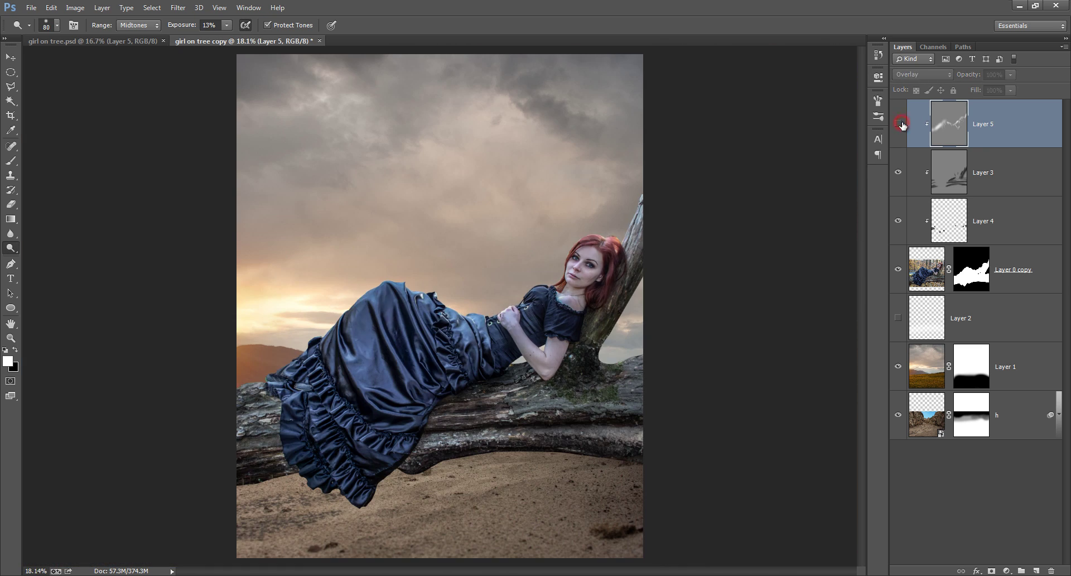
left_click(899, 124)
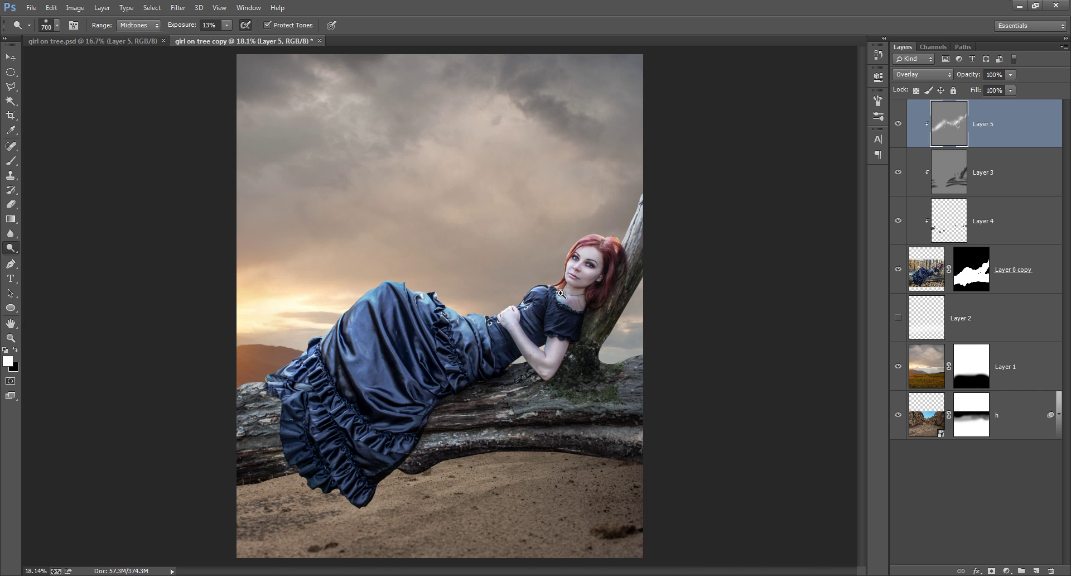
Dodge the highlights on the bodice and shoulders
scroll(550, 310, "up", 5)
left_click_drag(483, 349, 492, 364)
mouse_move(521, 307)
left_mouse_down()
mouse_move(558, 381)
mouse_move(600, 267)
mouse_move(625, 285)
mouse_move(630, 312)
left_mouse_up()
key("bracketright")
key("bracketright")
Switch to burning on Layer 3 and darken the rock near the dress hem
right_click(7, 255)
left_click(50, 258)
key("alt+bracketleft")
key("bracketleft")
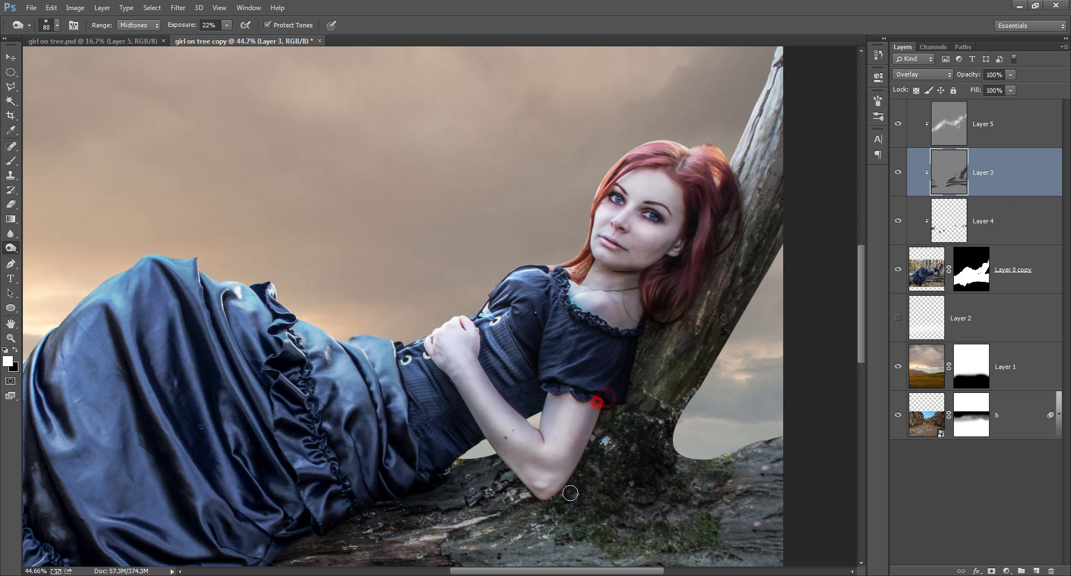
mouse_move(371, 502)
left_mouse_down()
mouse_move(533, 407)
mouse_move(751, 248)
left_mouse_up()
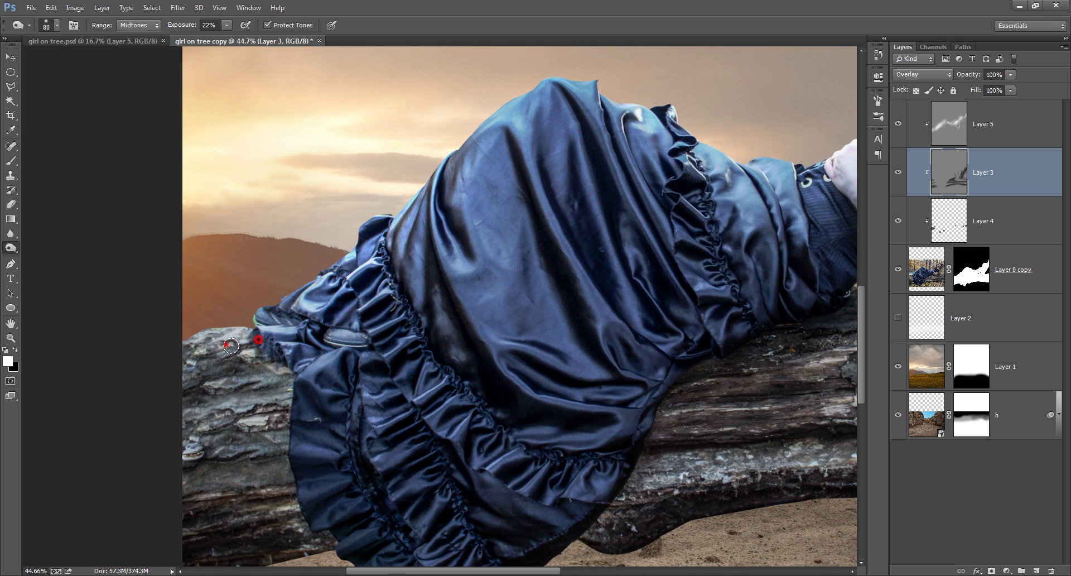
mouse_move(190, 379)
left_mouse_down()
mouse_move(257, 335)
mouse_move(290, 405)
left_mouse_up()
mouse_move(265, 309)
left_mouse_down()
mouse_move(287, 313)
mouse_move(294, 436)
mouse_move(256, 347)
mouse_move(277, 399)
left_mouse_up()
key("bracketright")
key("bracketright")
key("bracketright")
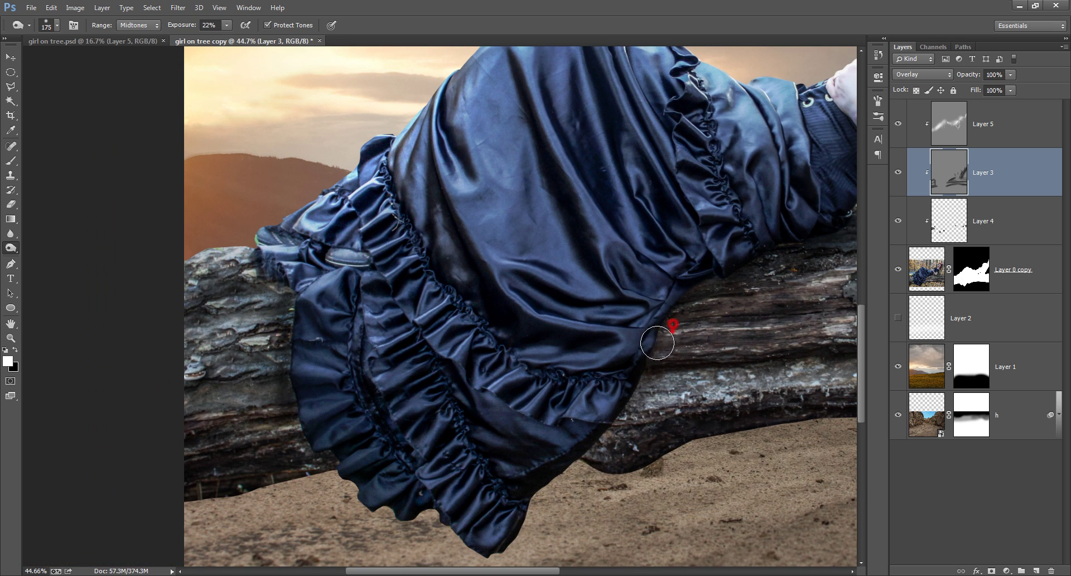
Burn the rock along and beneath the skirt hem at 175 px, then compare Layer 3 on and off
left_click_drag(678, 318, 636, 374)
mouse_move(662, 336)
left_mouse_down()
mouse_move(593, 455)
mouse_move(642, 402)
mouse_move(585, 454)
left_mouse_up()
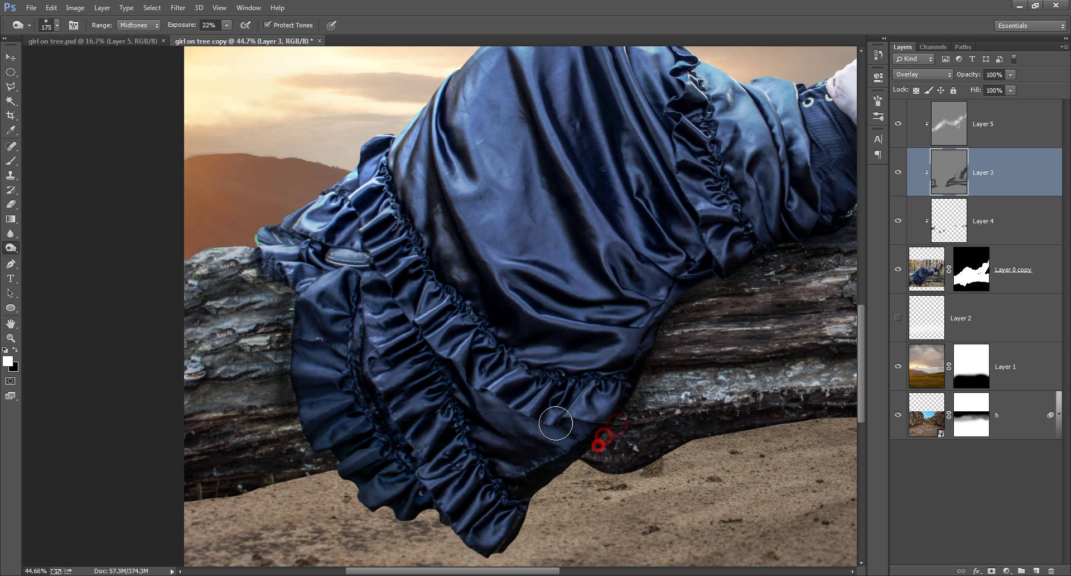
key("ctrl+0")
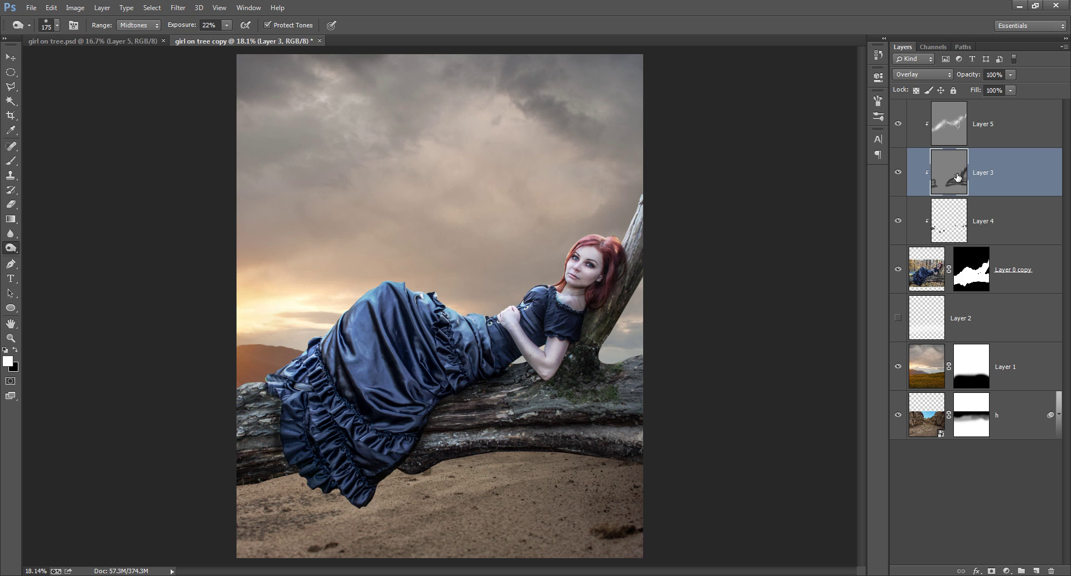
left_click(898, 173)
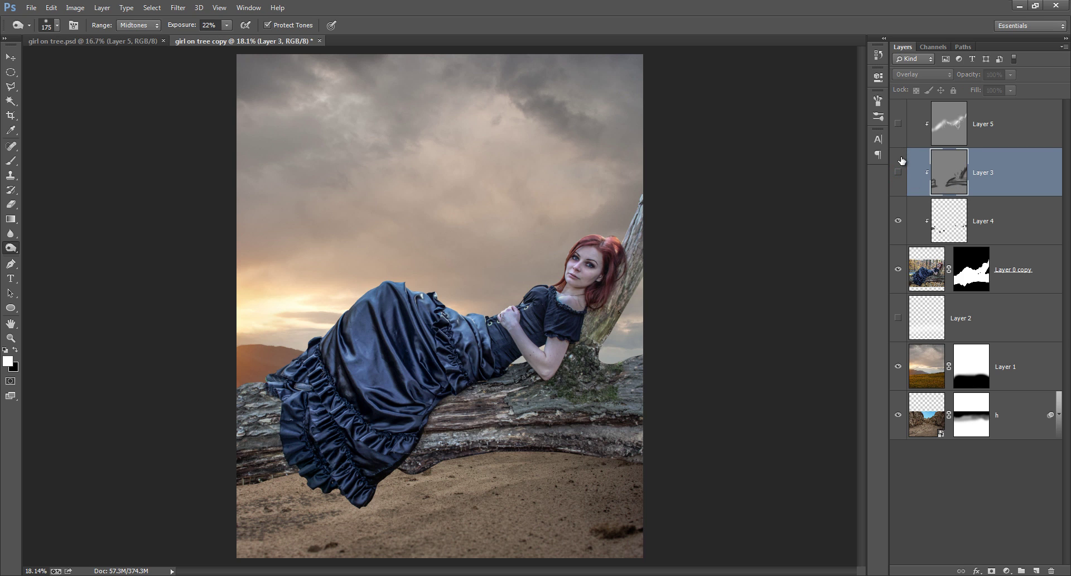
left_click(898, 172)
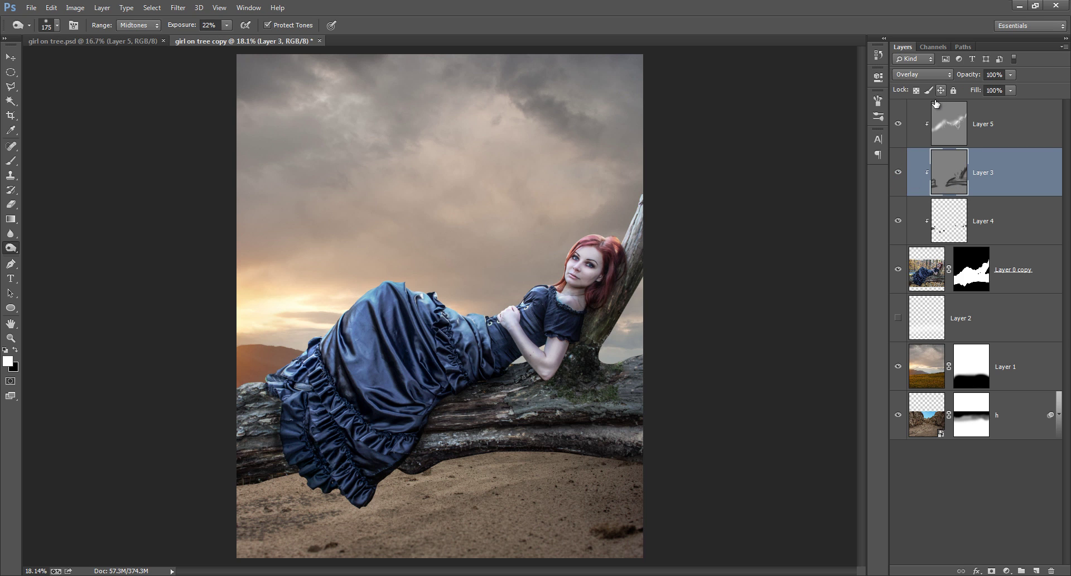
left_click(1011, 275)
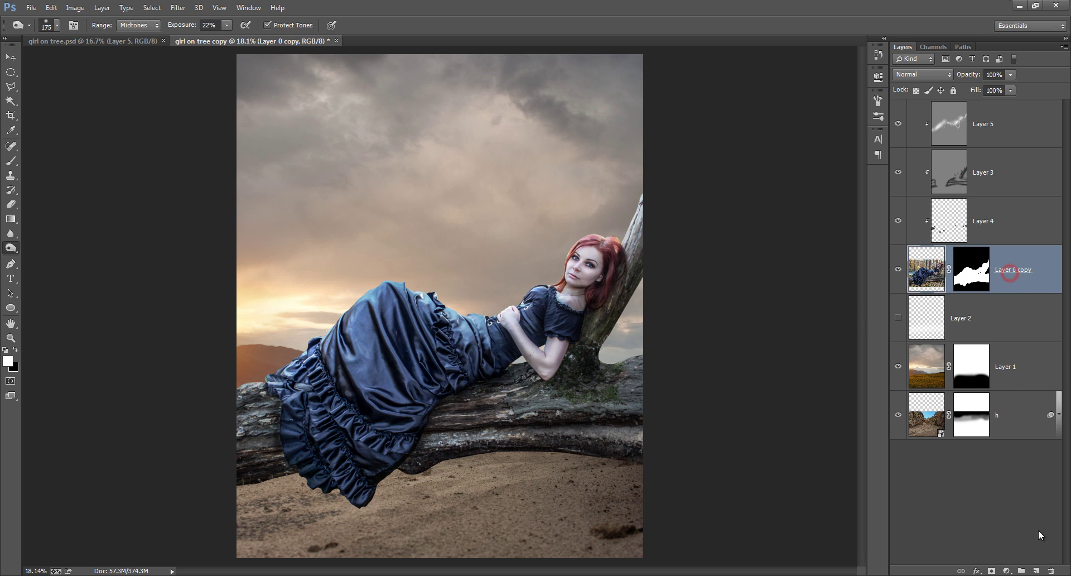
Add a new empty layer above Layer 0 copy and pick the 35 px hard round brush
left_click(1035, 570)
right_click(447, 192)
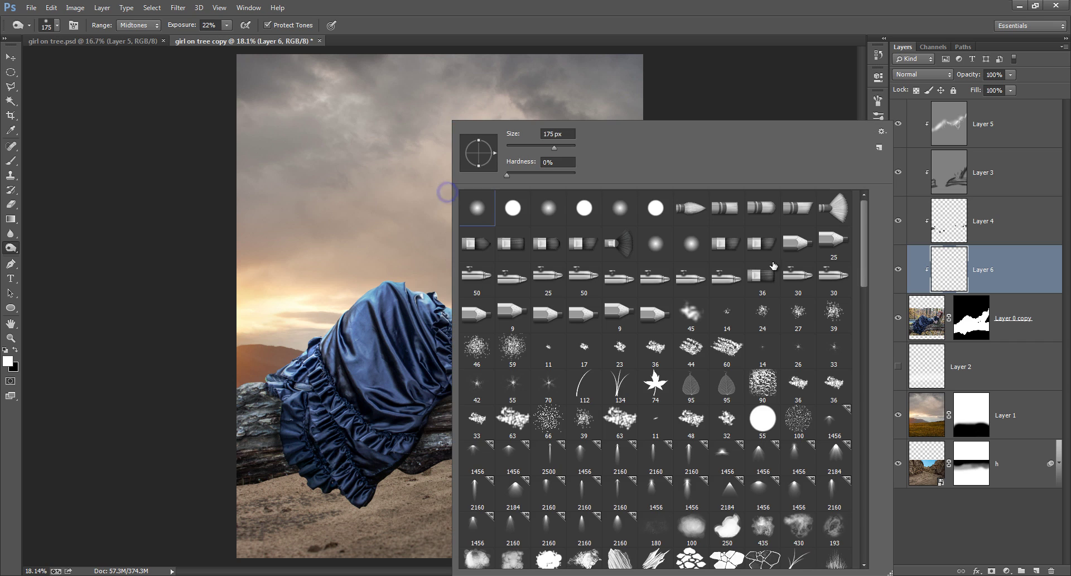
left_click_drag(863, 262, 837, 498)
scroll(836, 498, "down", 6)
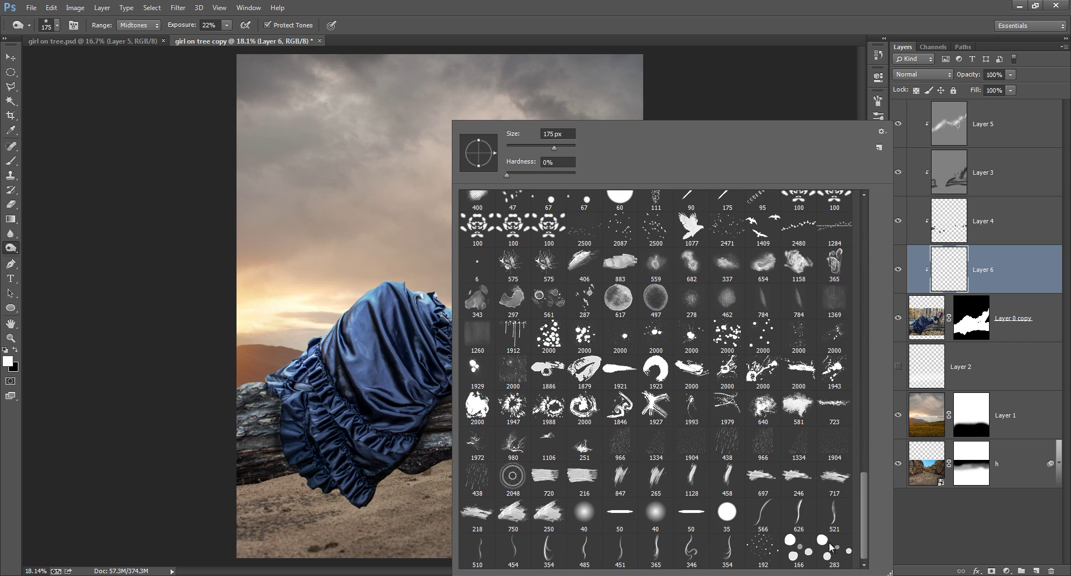
left_click(718, 520)
left_click(788, 26)
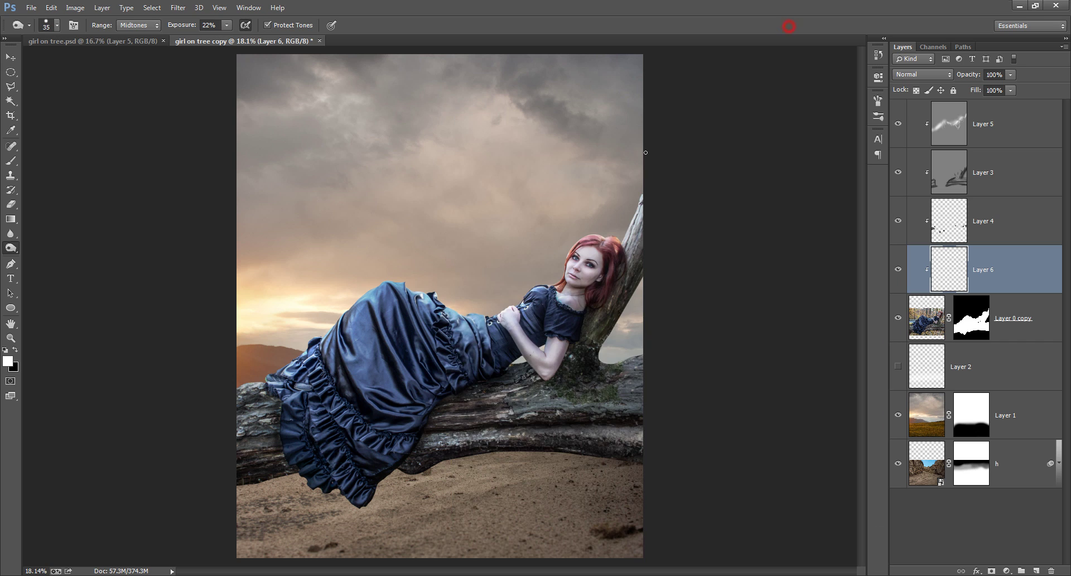
Lower the brush's Shape Dynamics Minimum Diameter so strokes taper
left_click(74, 26)
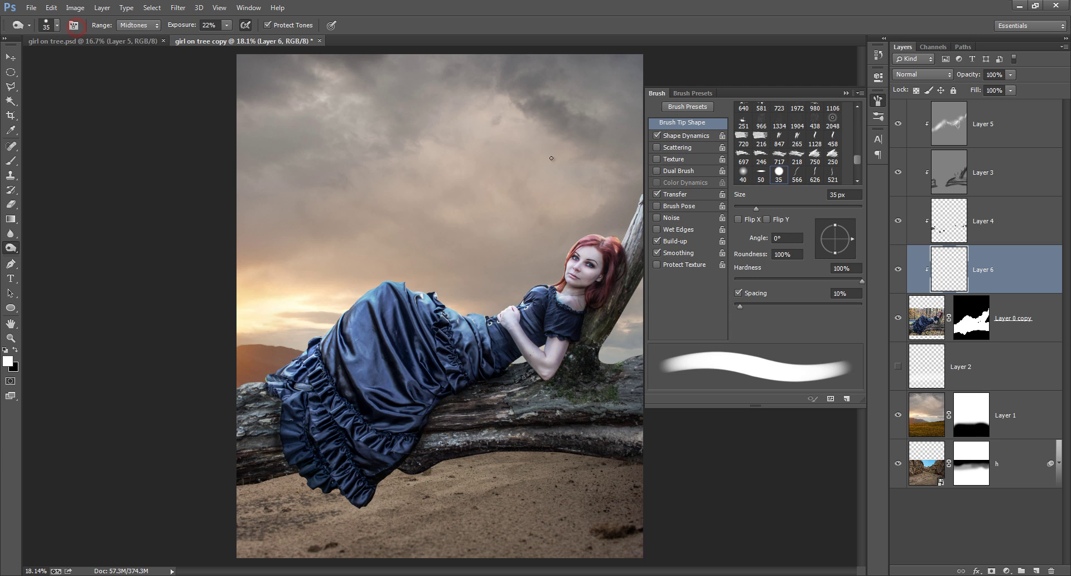
left_click(682, 135)
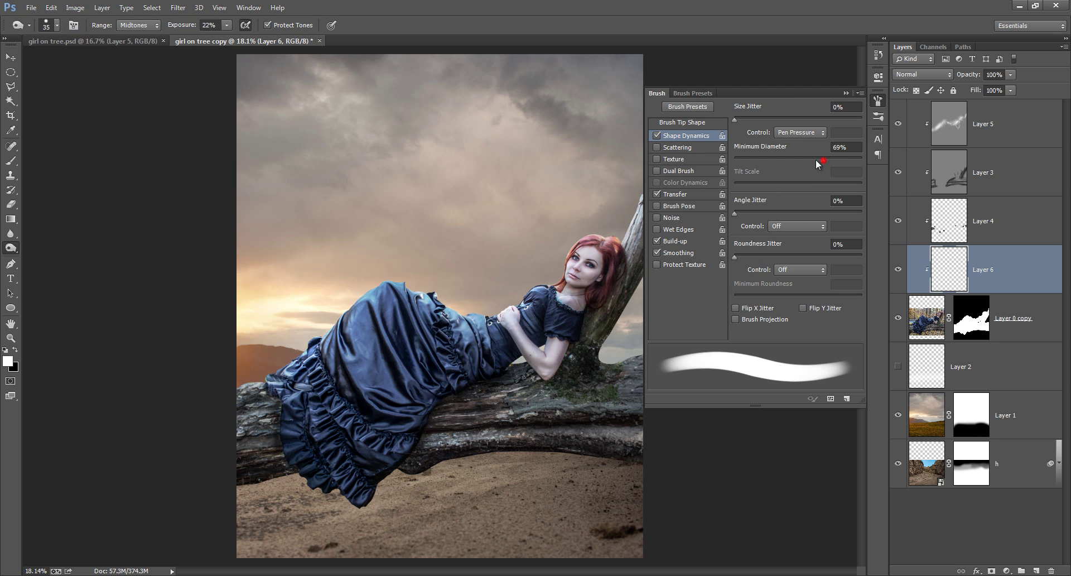
left_click_drag(823, 161, 711, 166)
left_click(847, 93)
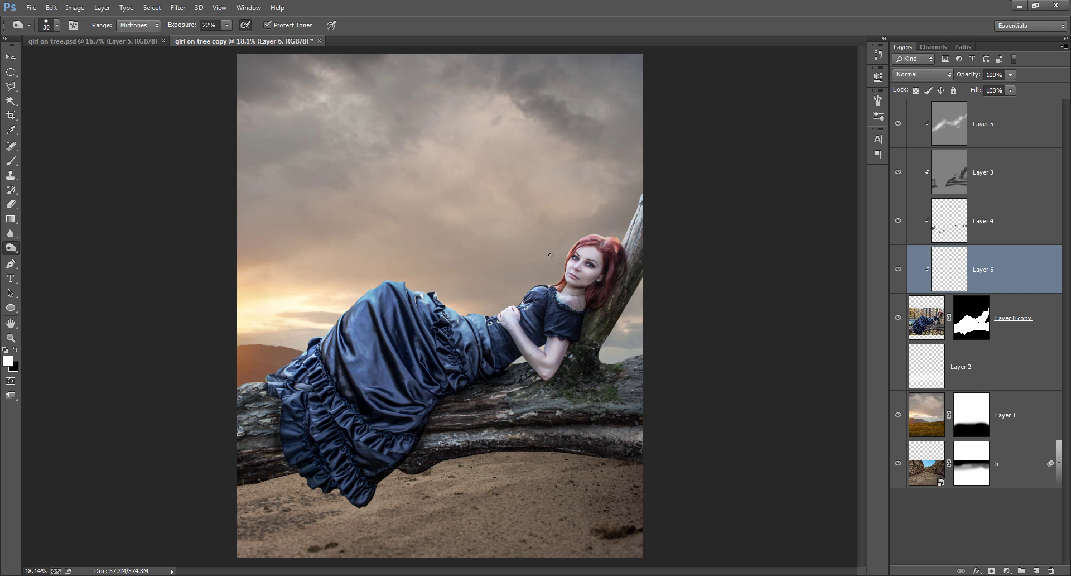
left_click_drag(580, 287, 594, 262)
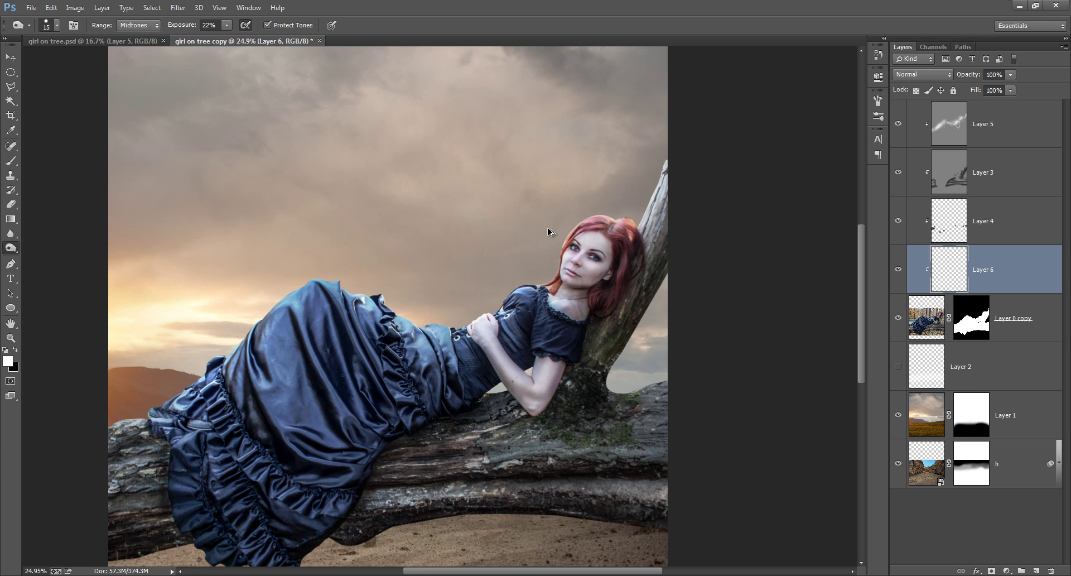
left_click(1011, 378)
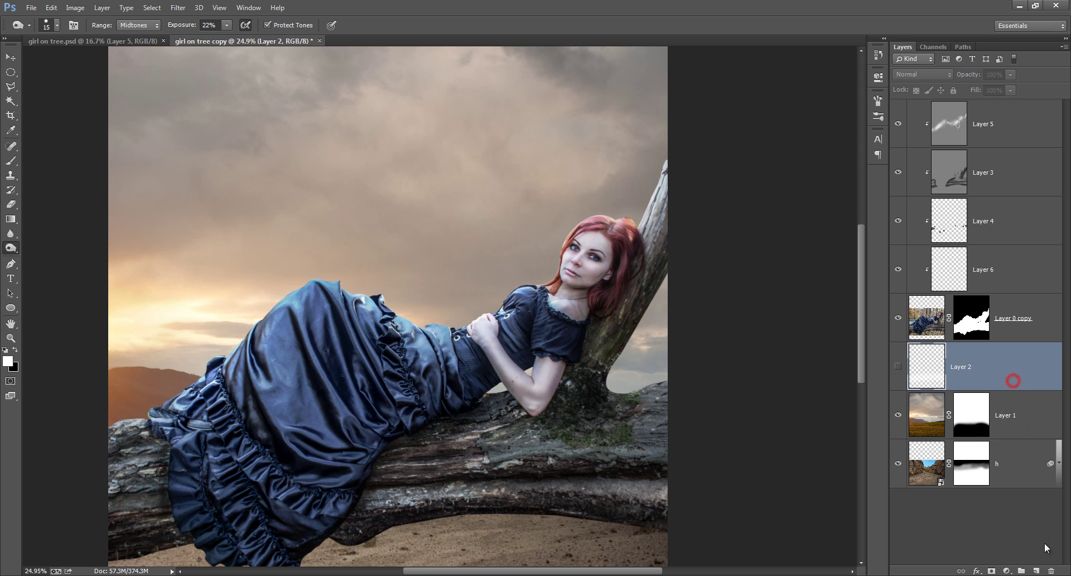
Add a new layer above Layer 2 with a 35 px hard brush and low Minimum Diameter
left_click(1035, 570)
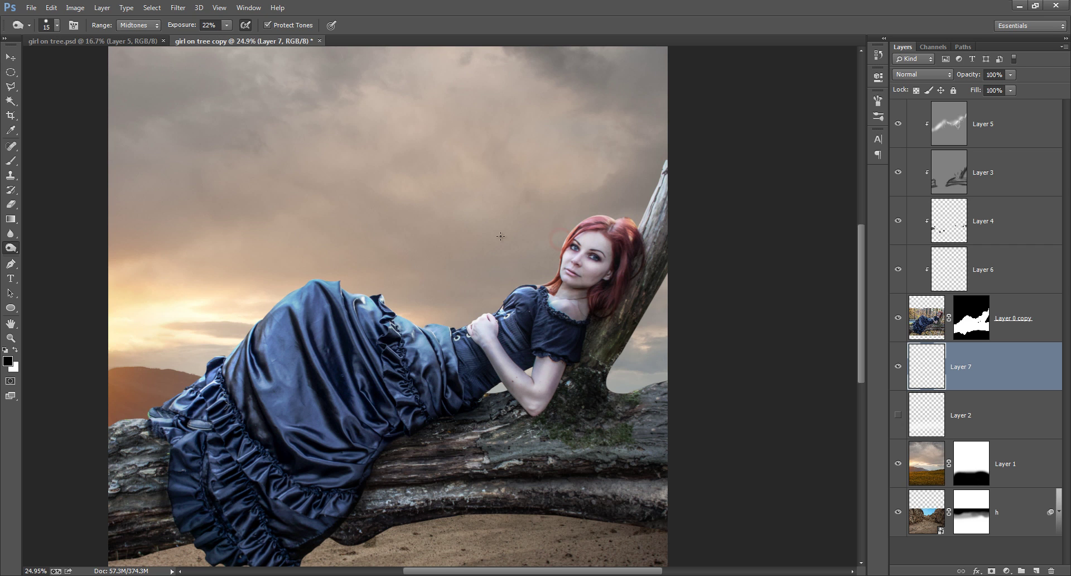
key("b")
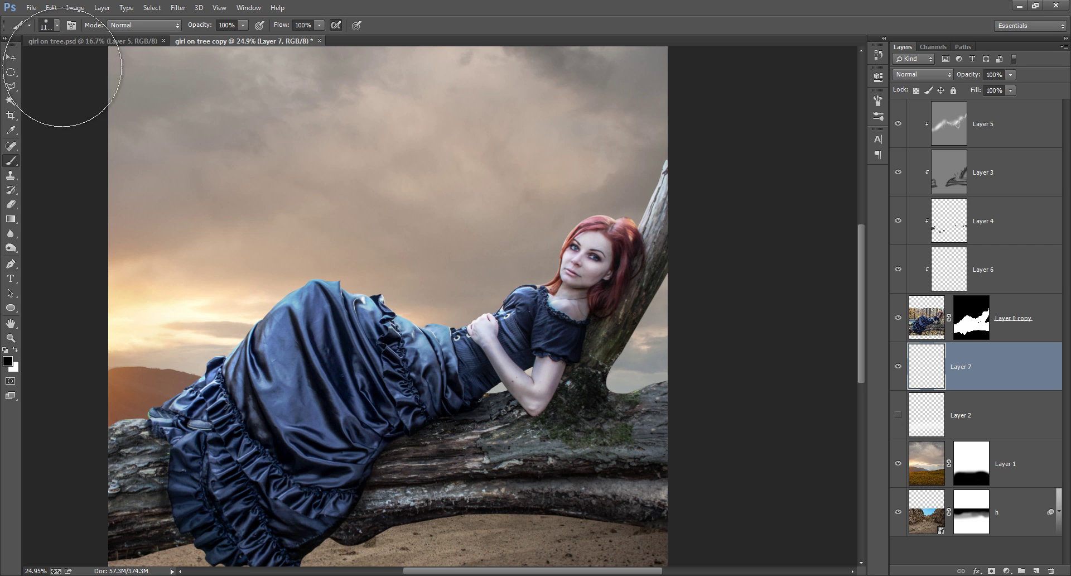
right_click(310, 145)
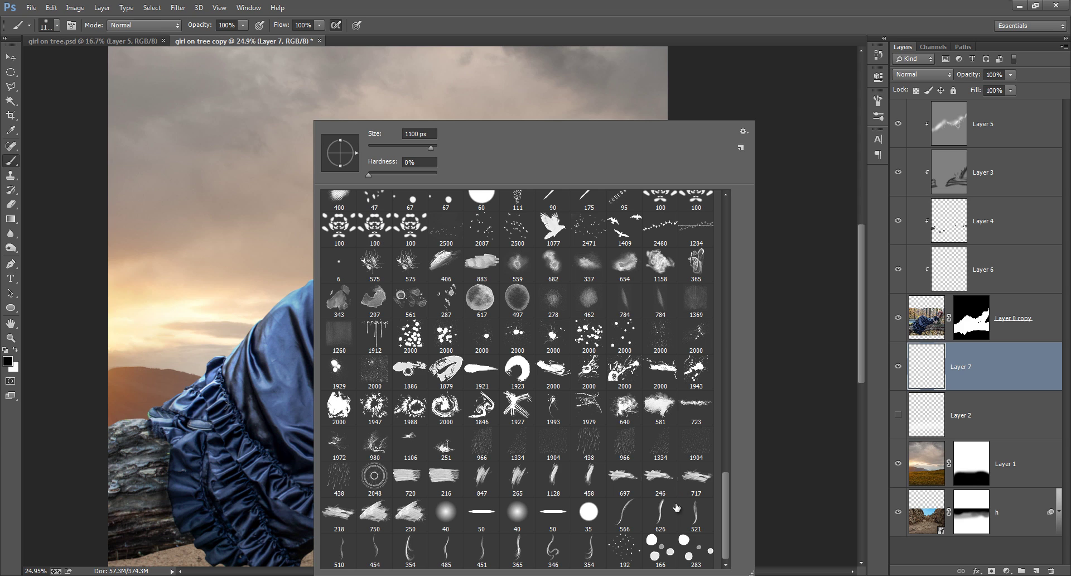
left_click(591, 511)
left_click(71, 25)
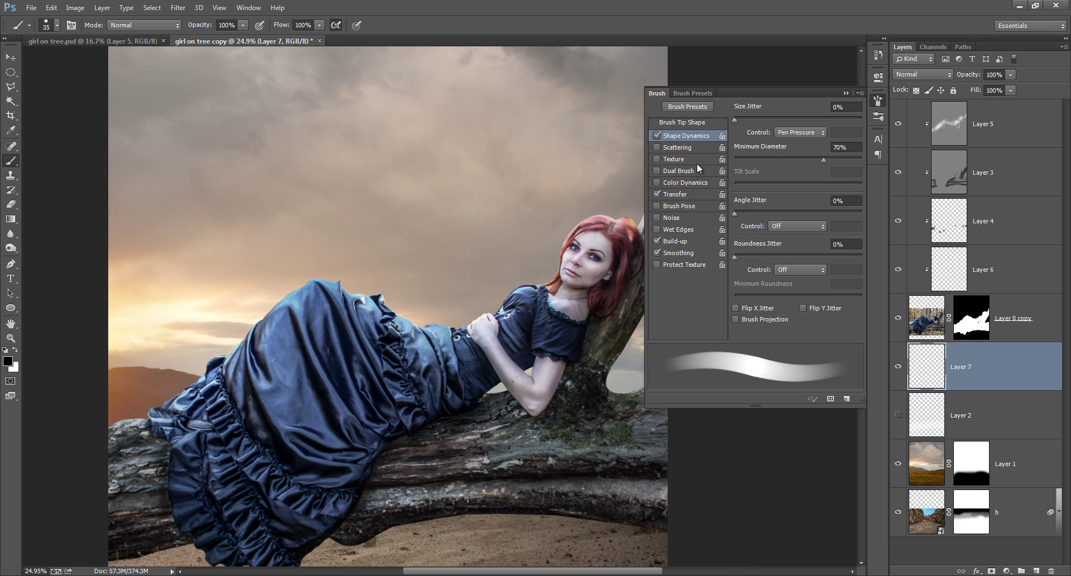
left_click_drag(820, 158, 738, 159)
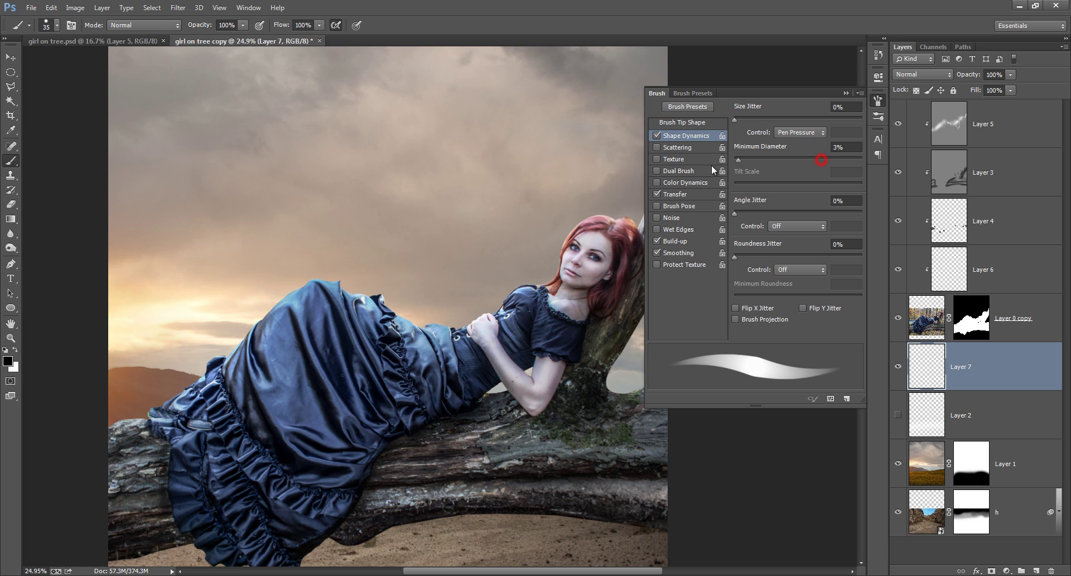
left_click(844, 94)
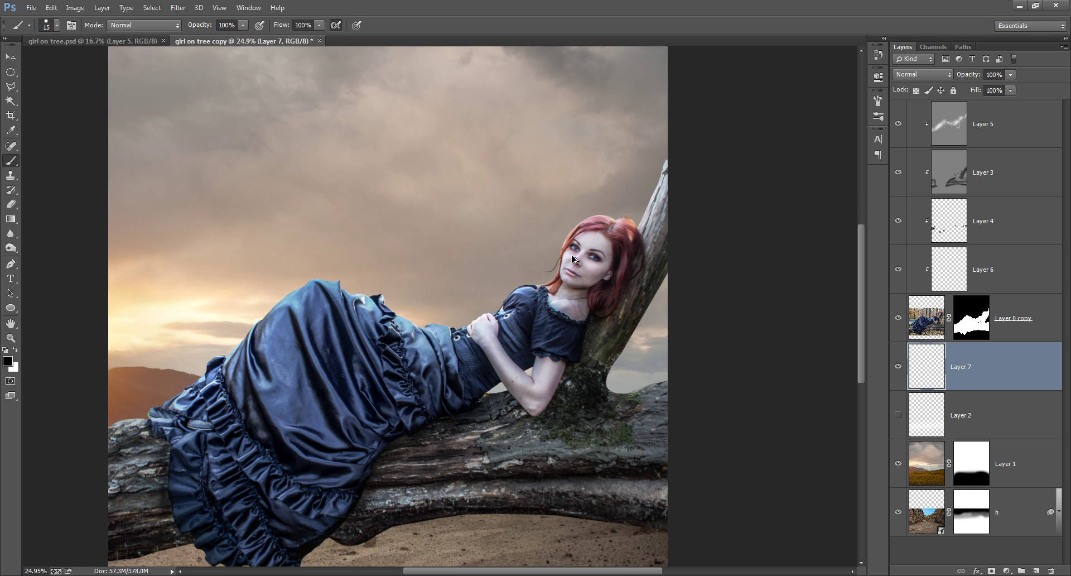
Paint thin dark red-brown and mauve hair strands around the head and off to the left
left_click_drag(583, 262, 575, 265)
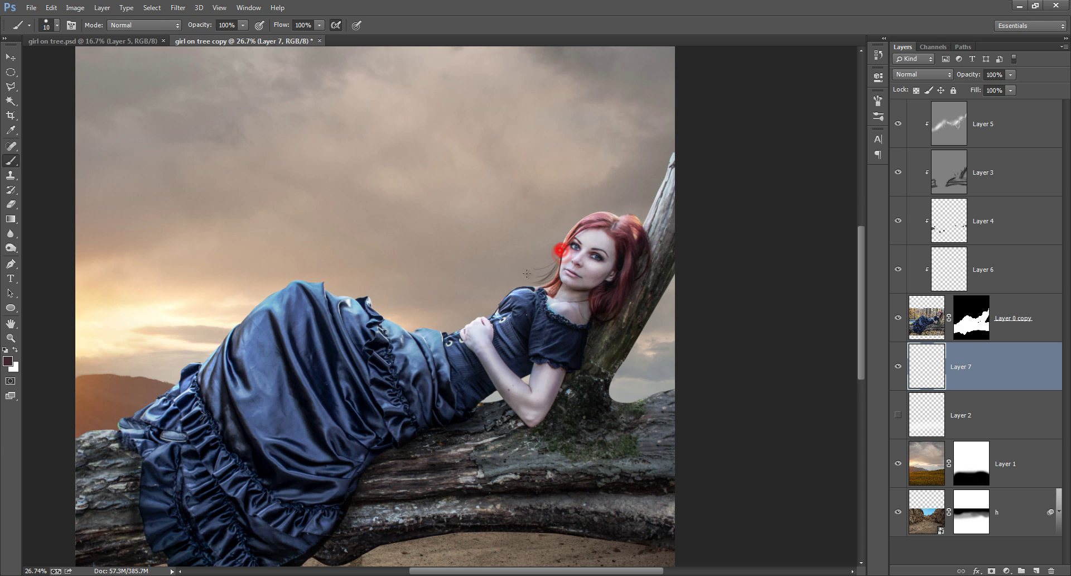
mouse_move(557, 260)
left_mouse_down()
mouse_move(490, 291)
mouse_move(481, 318)
left_mouse_up()
left_click(555, 270, "alt")
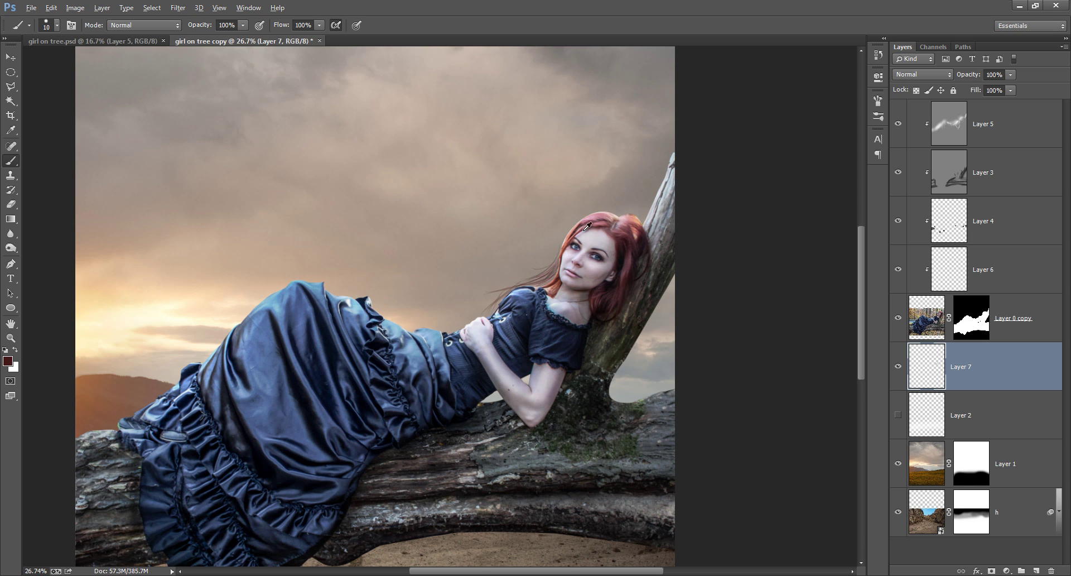
scroll(600, 224, "up", 2)
left_click(628, 216, "alt")
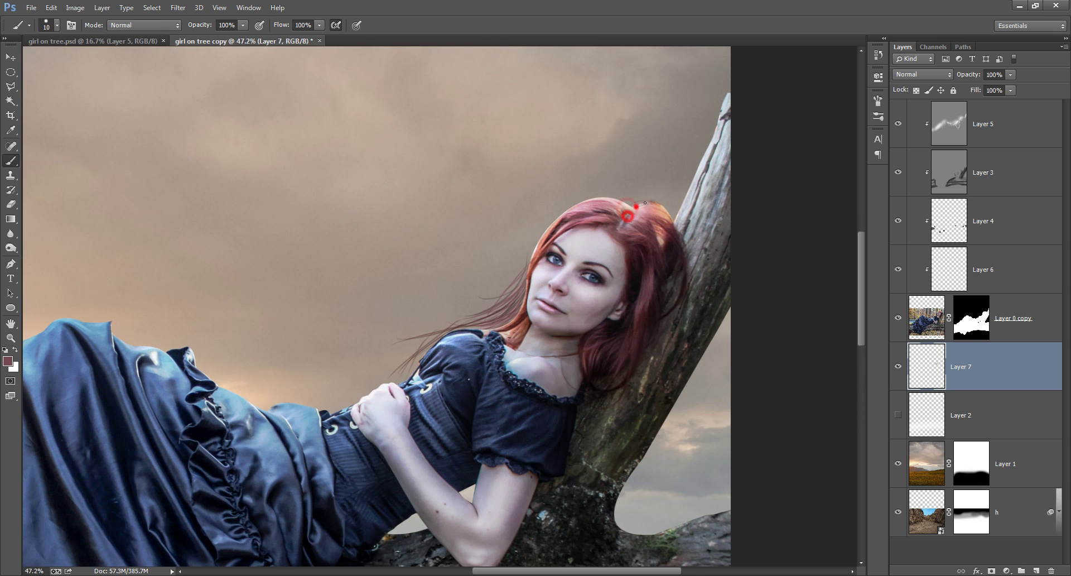
left_click_drag(645, 203, 592, 199)
left_click_drag(538, 246, 524, 259)
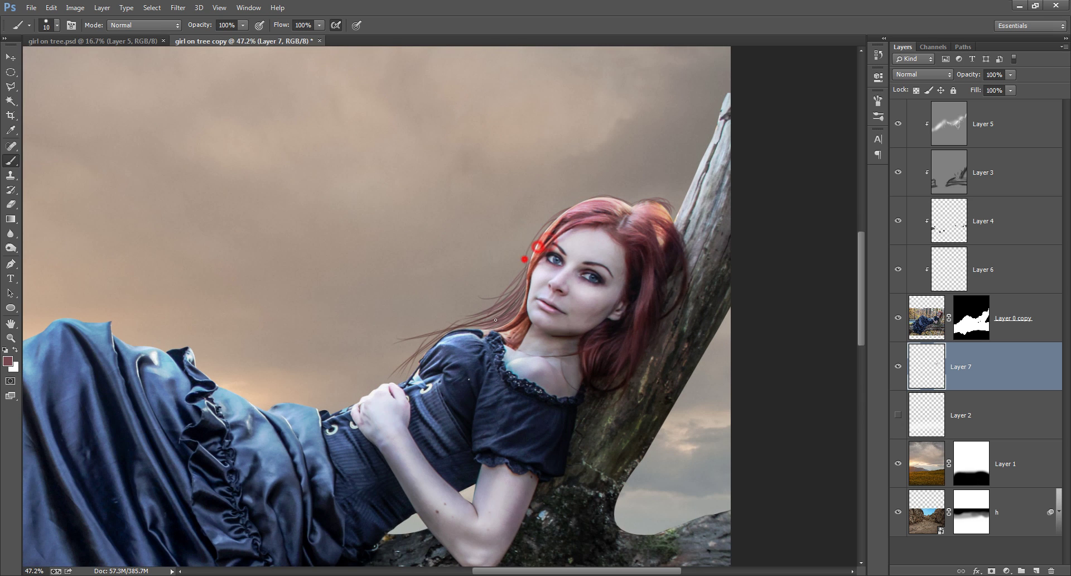
left_click_drag(614, 198, 560, 209)
mouse_move(470, 317)
left_mouse_down()
mouse_move(437, 316)
mouse_move(365, 385)
left_mouse_up()
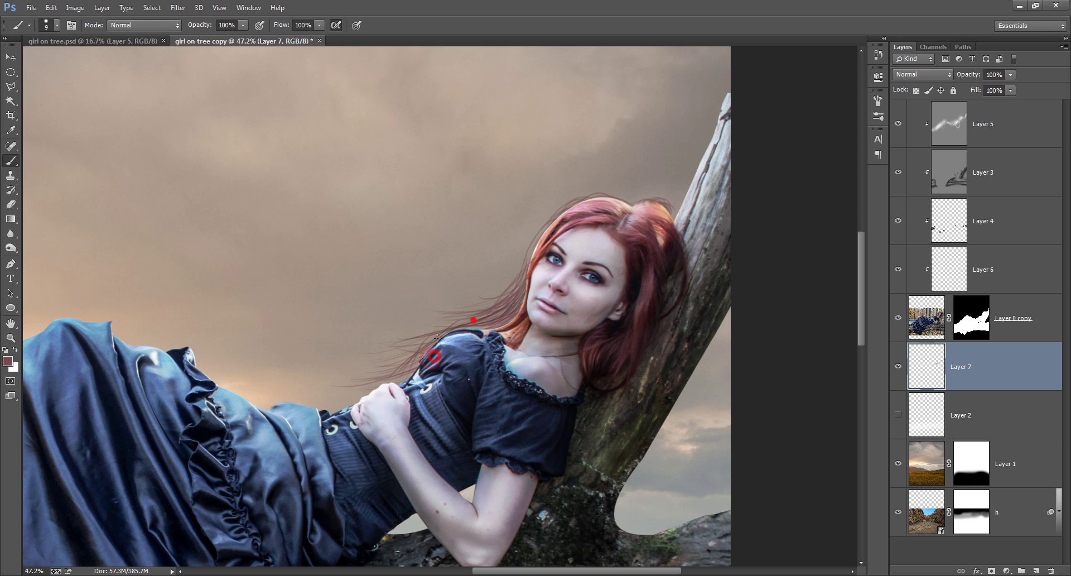
Add a new empty layer at the top of the stack with a lighter pinkish-red colour
left_click(1012, 128)
left_click(1036, 570)
left_click(578, 209, "alt")
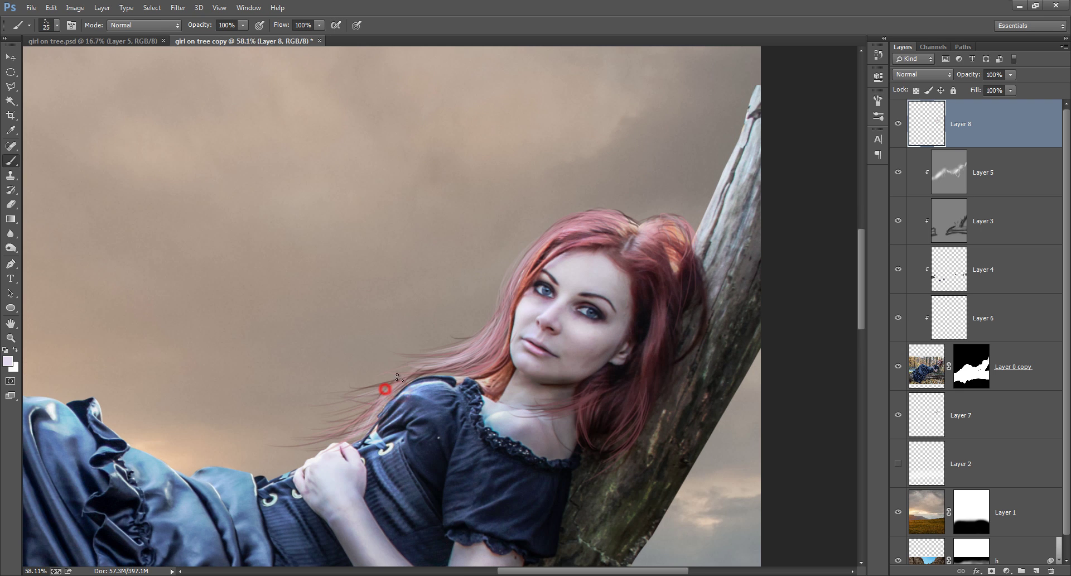
Paint light lavender highlight strands across the hair, sample dark red, and add strands below the parting
left_click_drag(373, 431, 355, 430)
key("ctrl+0")
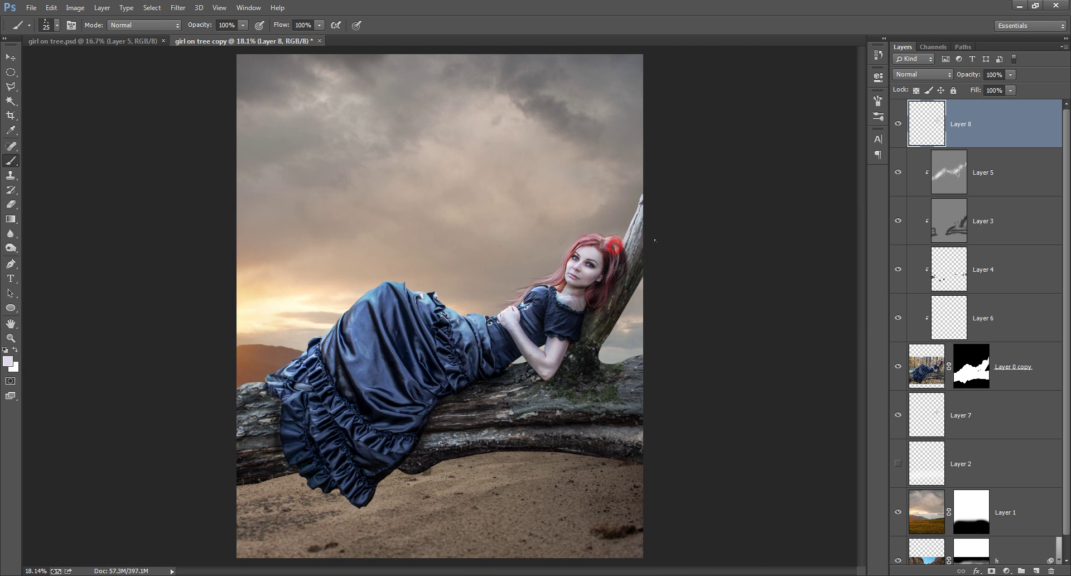
scroll(562, 234, "up", 3)
scroll(586, 248, "up", 3)
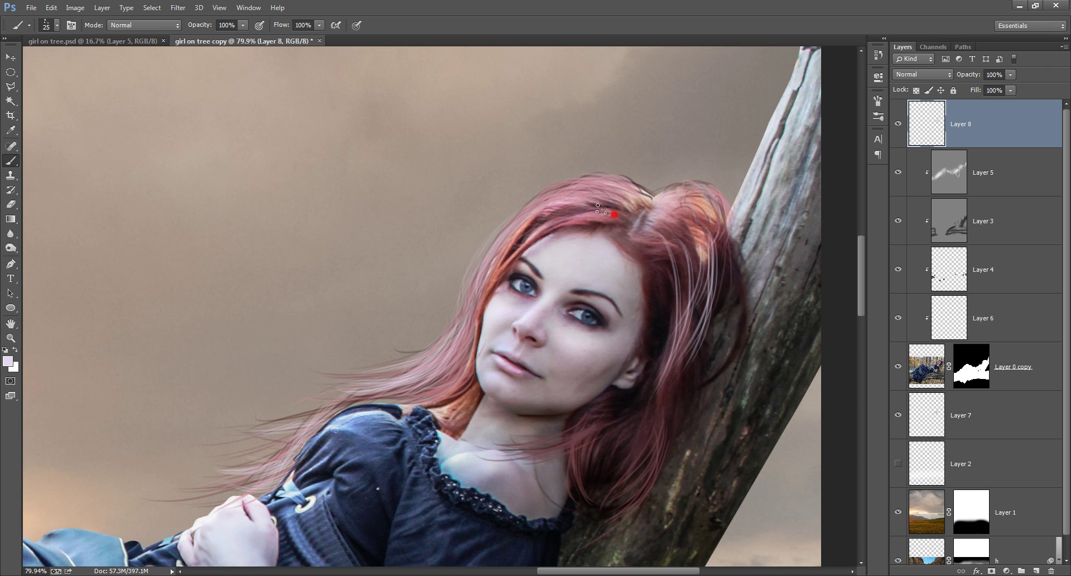
mouse_move(550, 205)
left_mouse_down()
mouse_move(597, 203)
mouse_move(630, 238)
left_mouse_up()
left_click(594, 246, "alt")
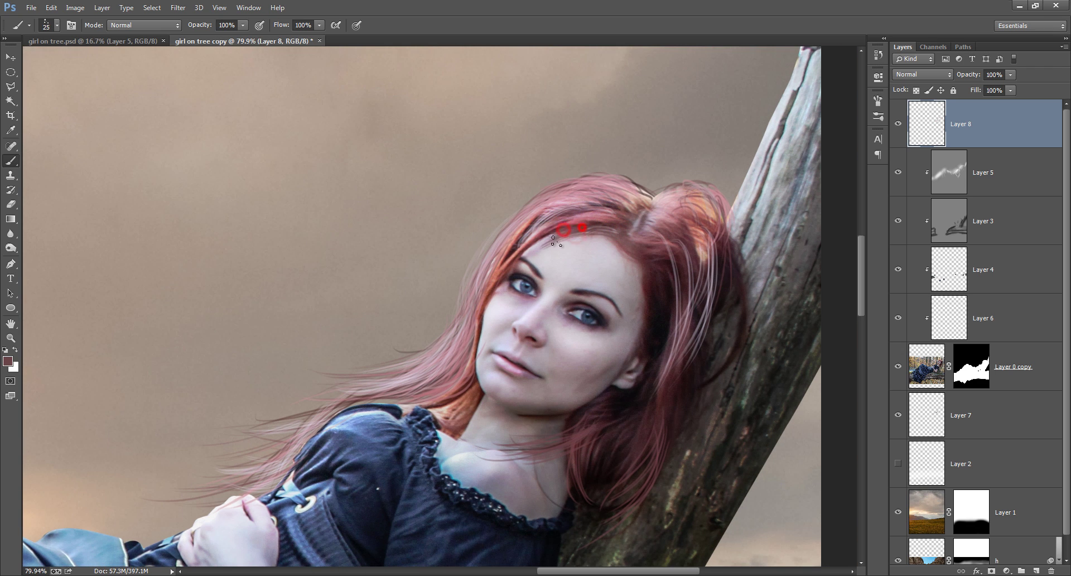
left_click(642, 242, "alt")
left_click_drag(648, 234, 656, 346)
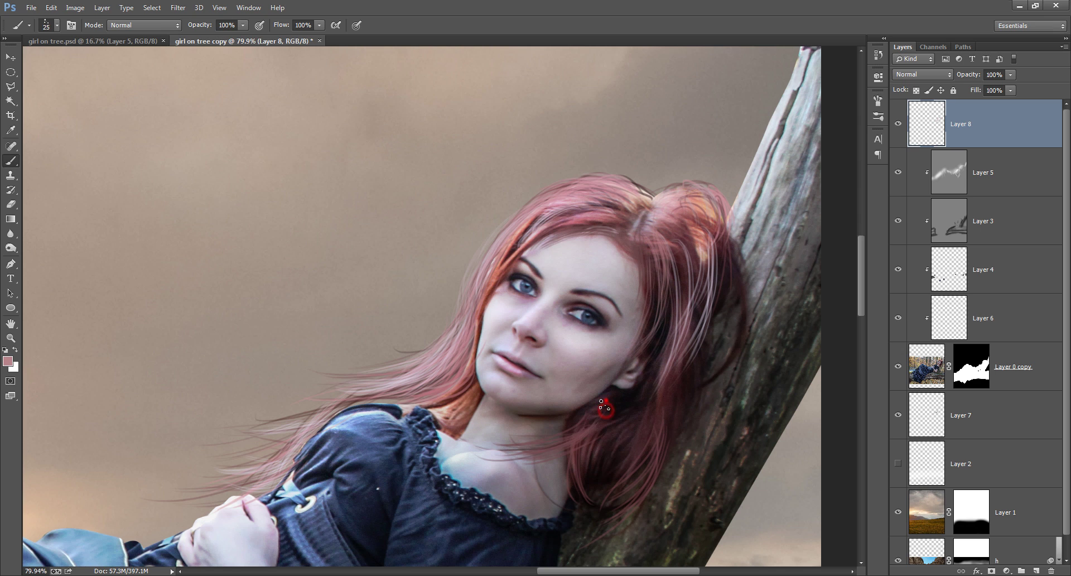
mouse_move(614, 466)
left_mouse_down()
mouse_move(628, 325)
mouse_move(557, 424)
left_mouse_up()
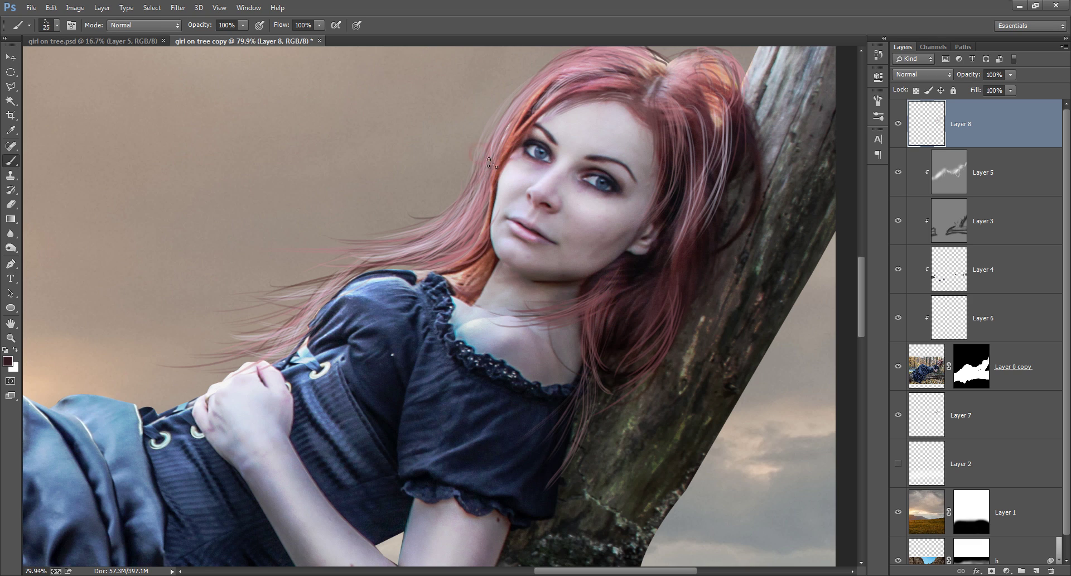
key("ctrl+0")
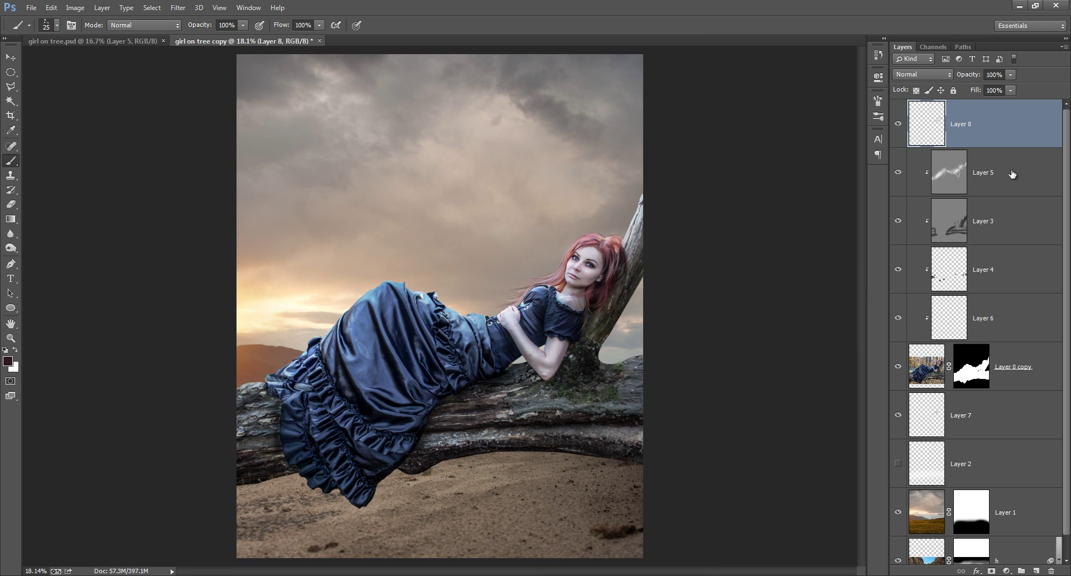
Add a new layer above Layer 2 and choose the soft round brush
left_click(1018, 421)
left_click(1011, 461)
left_click(1039, 570)
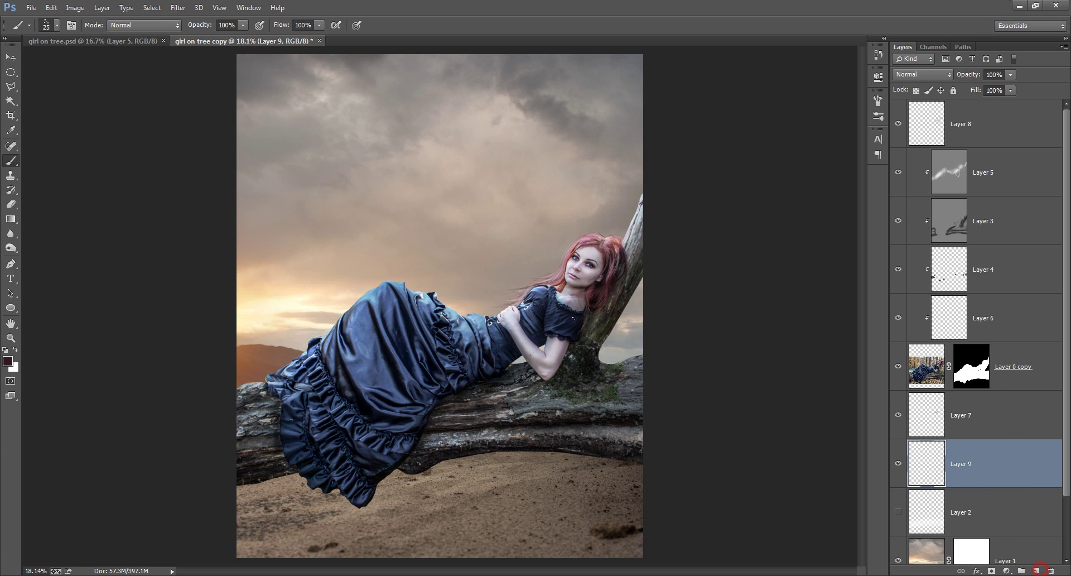
left_click(58, 25)
left_click_drag(422, 293, 413, 142)
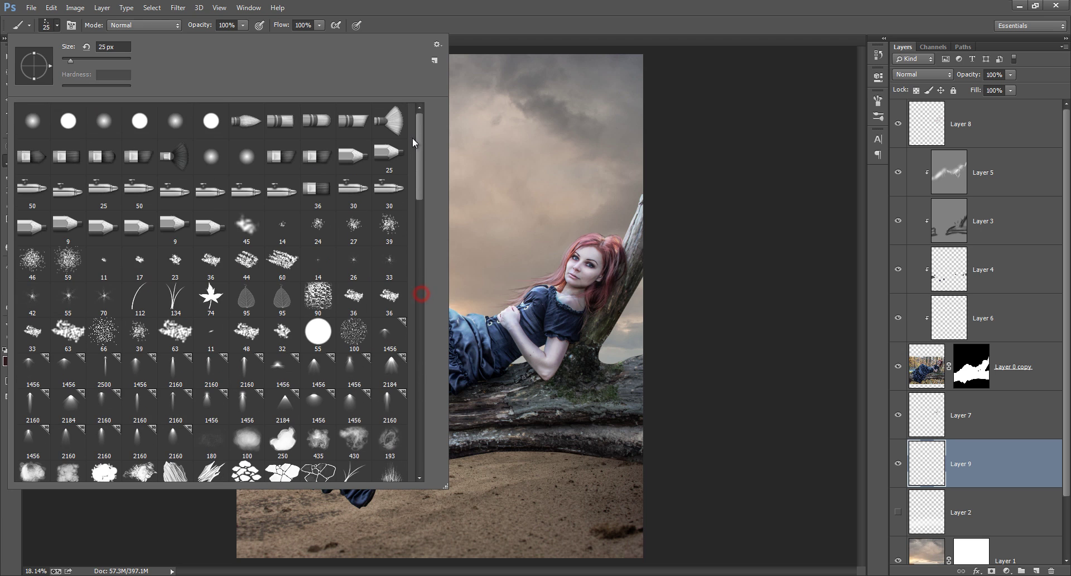
left_click(45, 122)
left_click(463, 24)
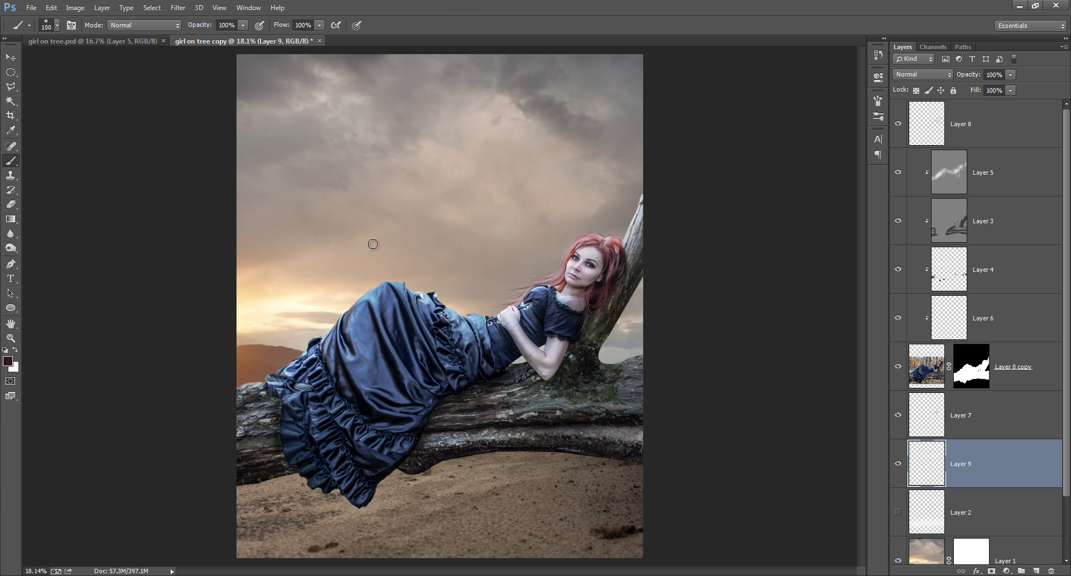
Set the brush to 800 px with a near-white cream foreground colour
key("bracketright")
key("bracketright")
key("bracketright")
right_click(262, 306, "alt+shift")
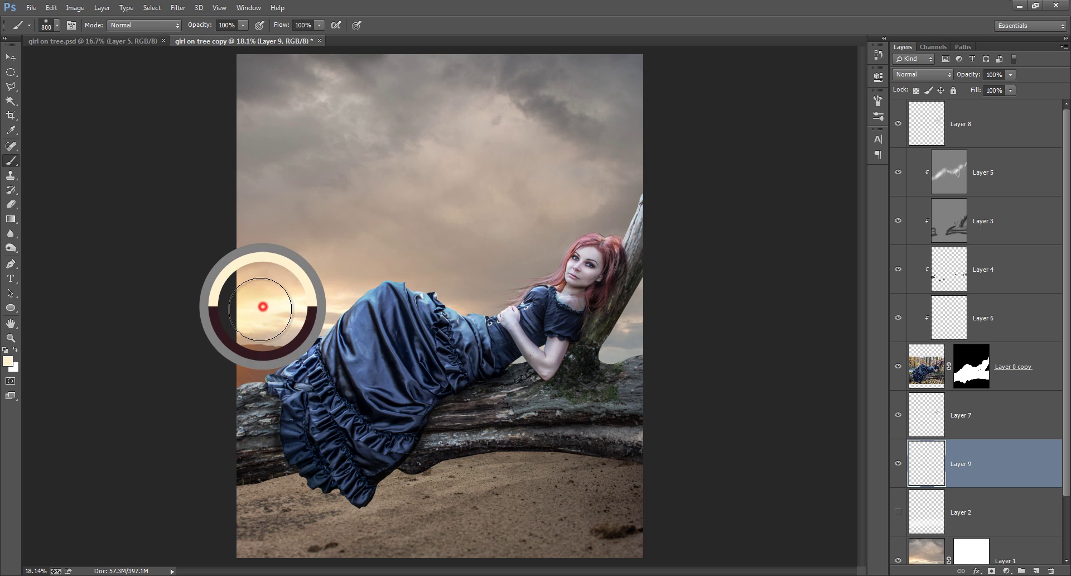
left_click(6, 362)
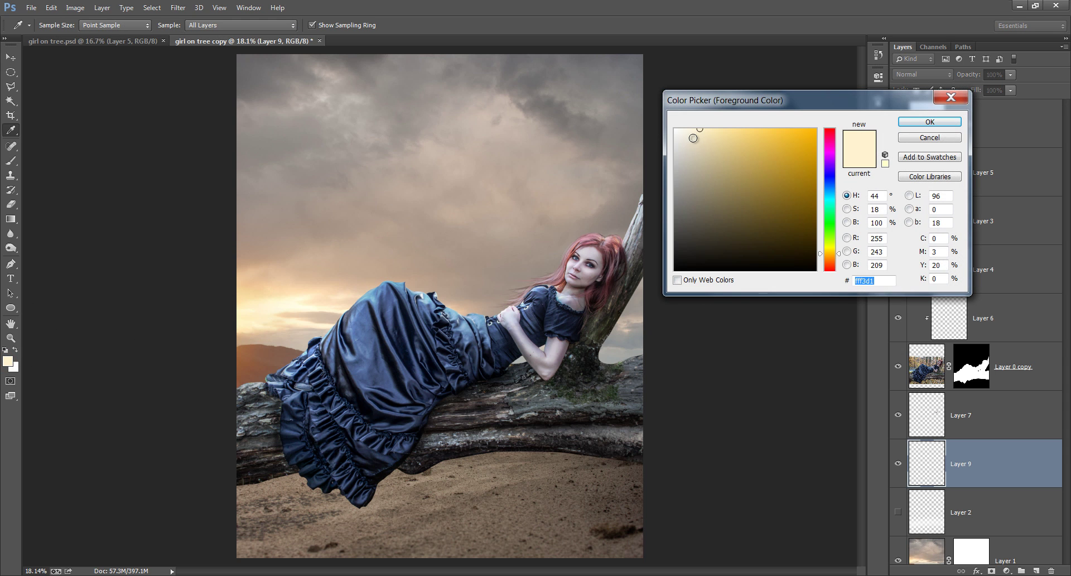
left_click_drag(693, 138, 687, 129)
left_click(929, 122)
key("b")
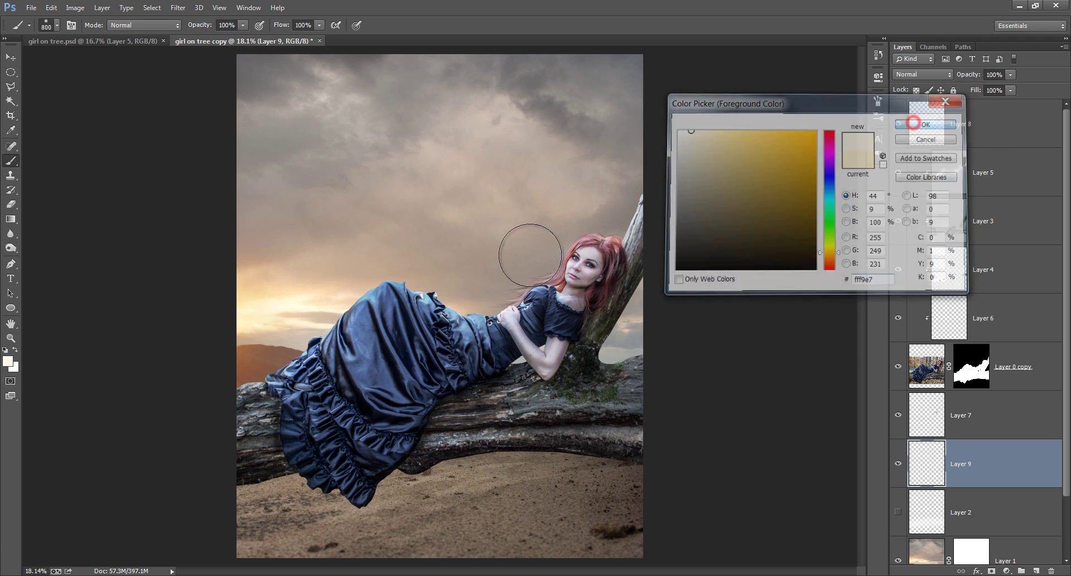
Paint a soft glow spot in the sky beside the girl and set Layer 9 to Overlay
left_click(456, 259)
left_click(924, 77)
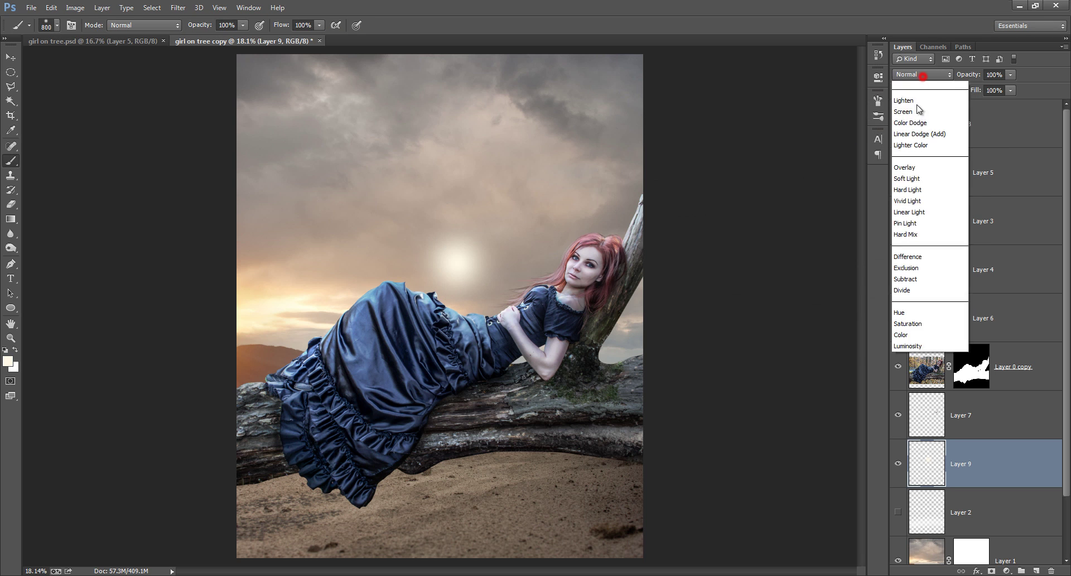
left_click(915, 256)
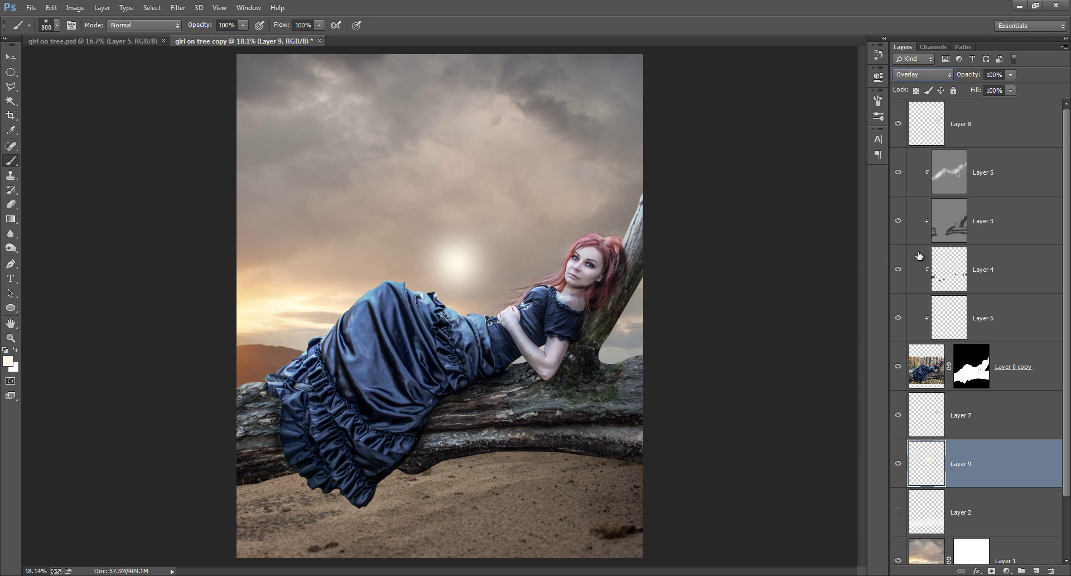
left_click(898, 464)
left_click(898, 464)
Free Transform the glow into a wide, taller band of light across the sky
key("ctrl+t")
left_click_drag(526, 265, 718, 264)
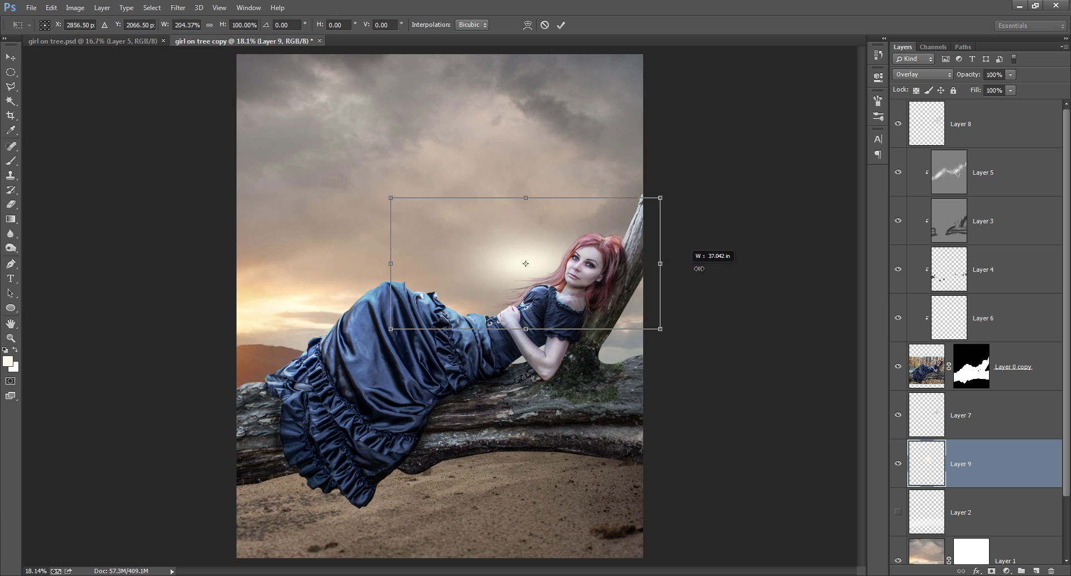
left_click_drag(393, 263, 177, 263)
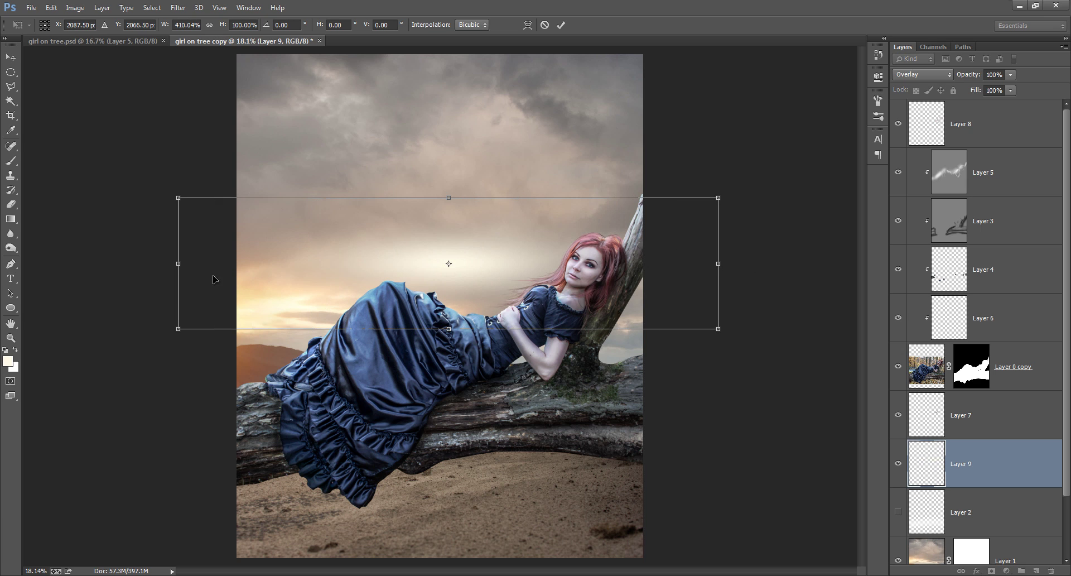
left_click_drag(449, 329, 448, 493)
left_click_drag(524, 374, 440, 353)
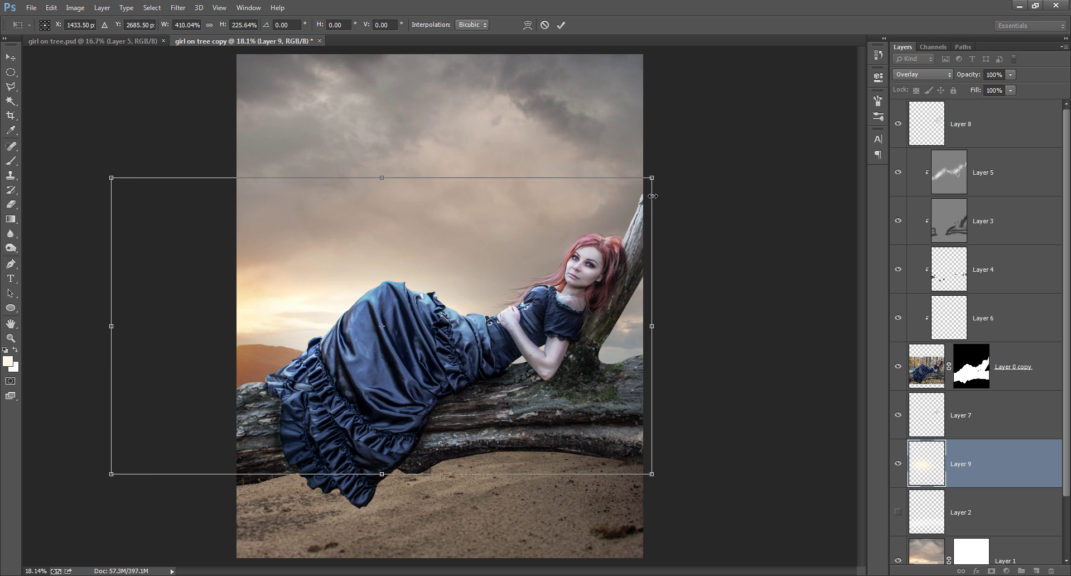
left_click_drag(652, 177, 766, 115)
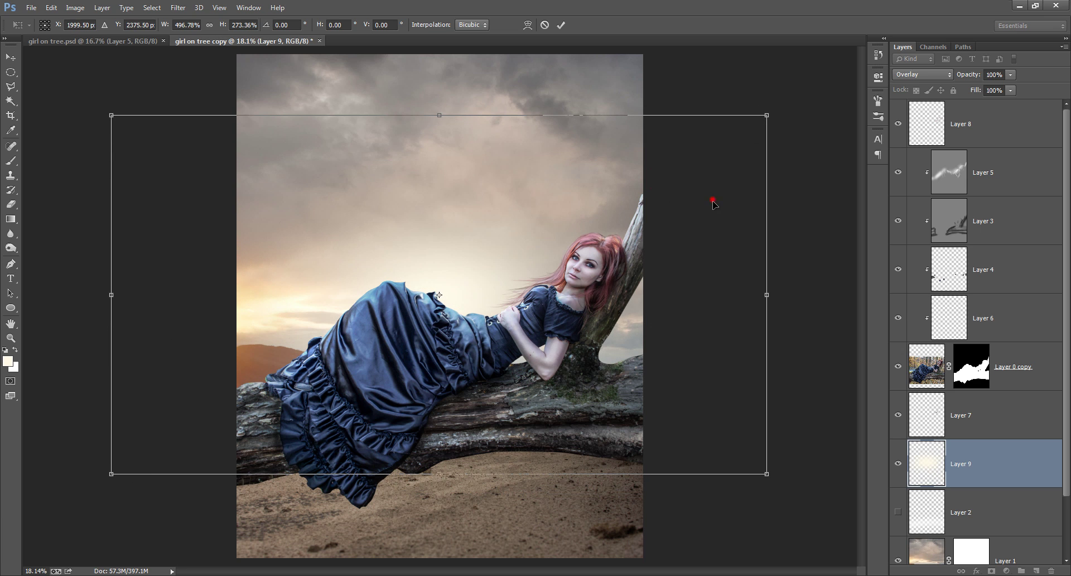
left_click_drag(713, 204, 714, 213)
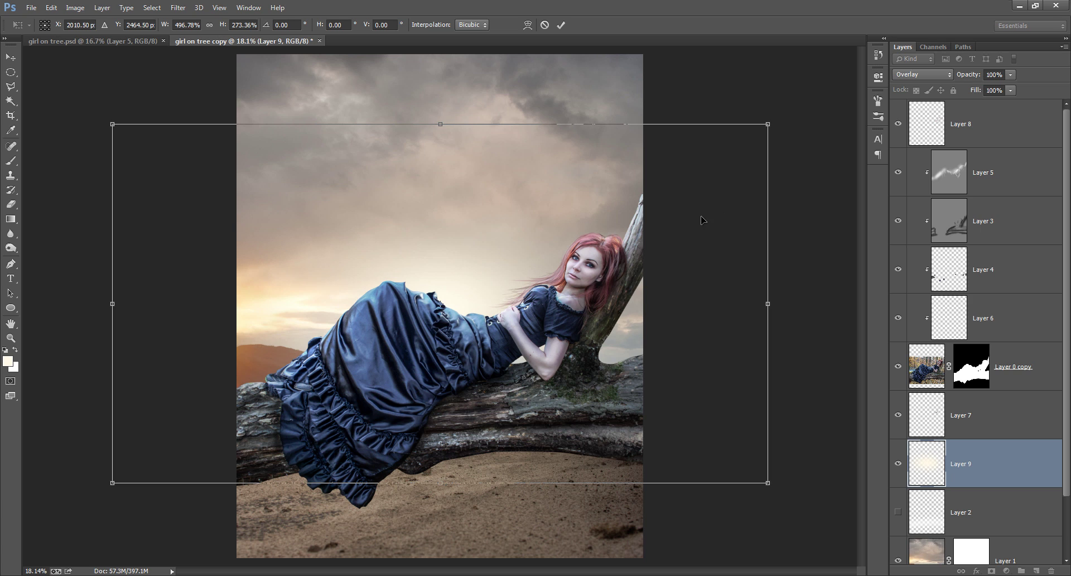
left_click(560, 24)
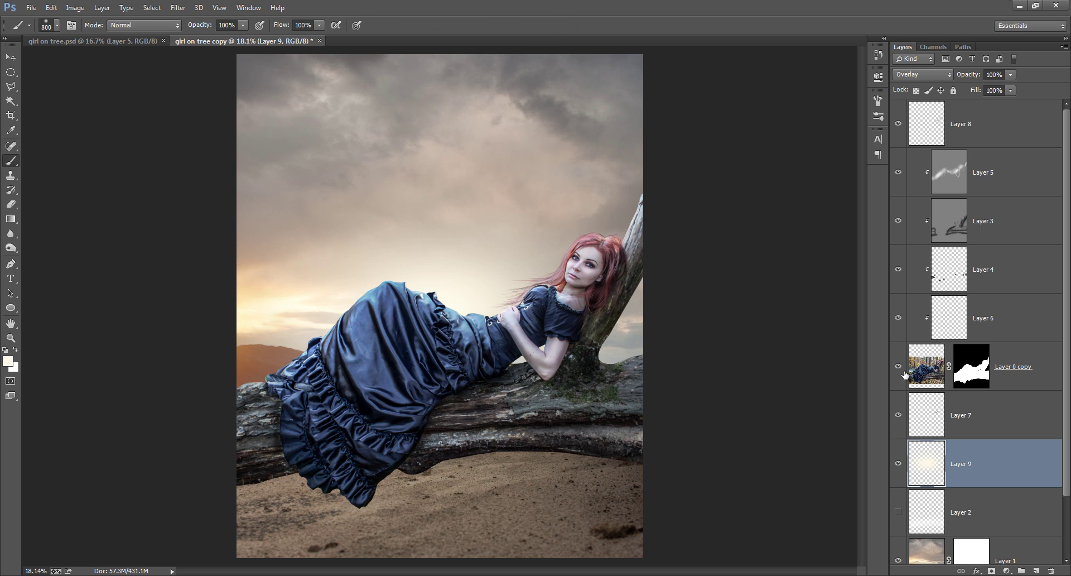
Hide Layer 9 and set the foreground to a light peach sampled from the orange hills
left_click(898, 464)
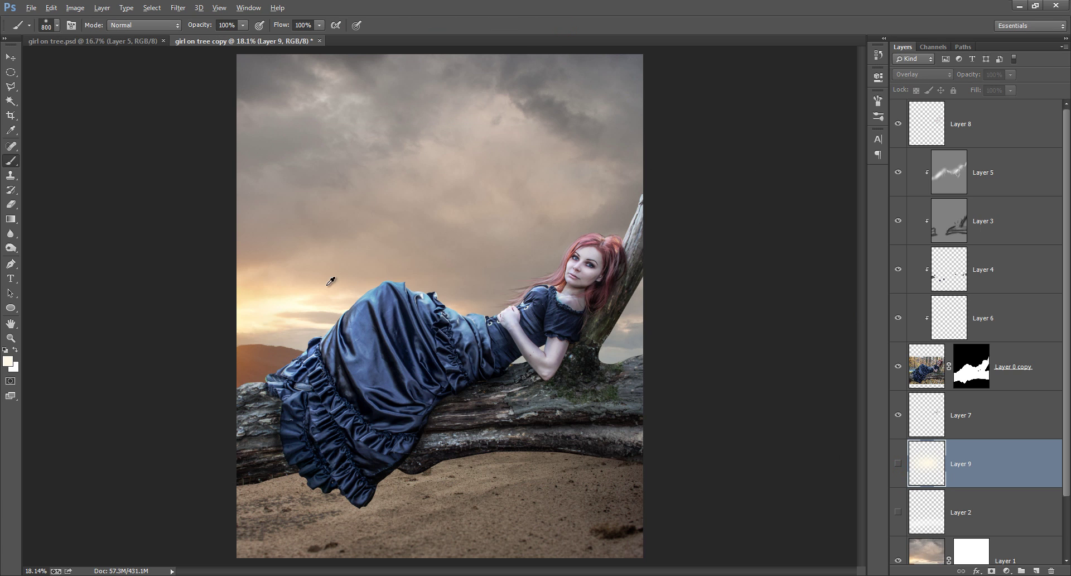
left_click(241, 352, "alt")
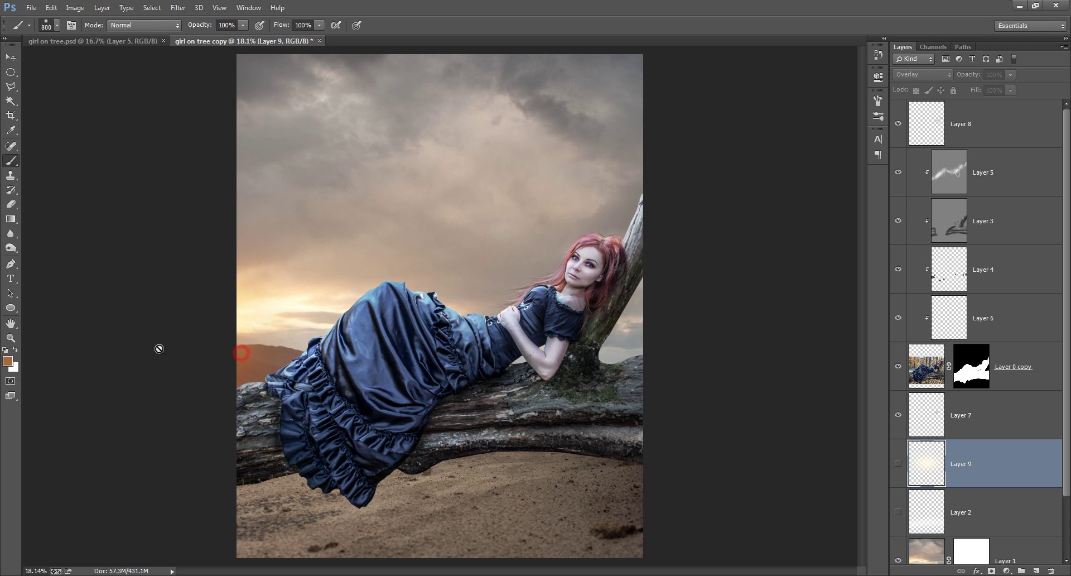
left_click(8, 362)
left_click_drag(719, 147, 713, 110)
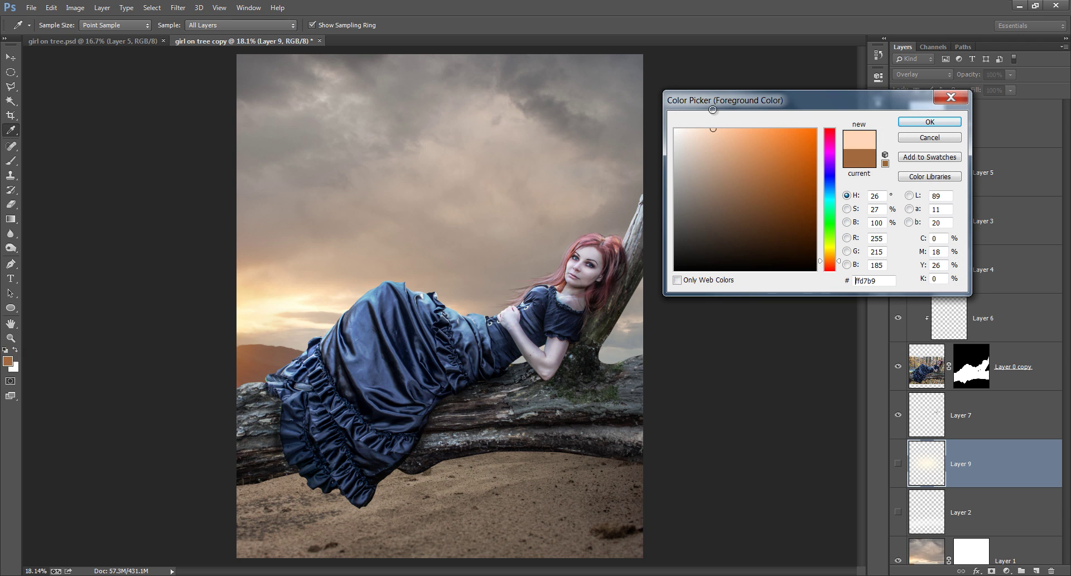
left_click(939, 122)
key("b")
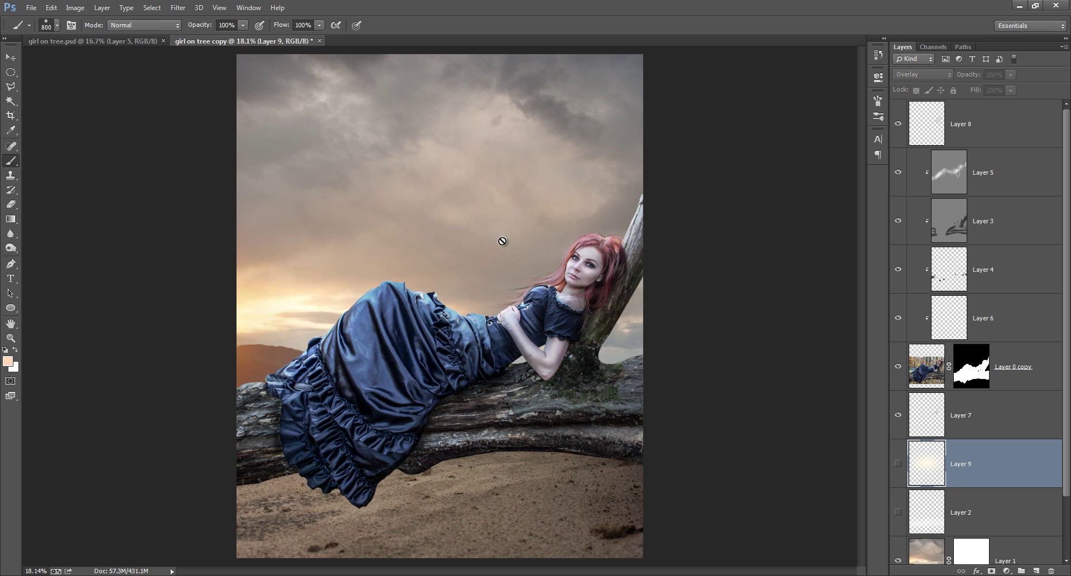
Paint a soft peach spot in the sky on new Layer 10 set to Overlay
left_click(1034, 571)
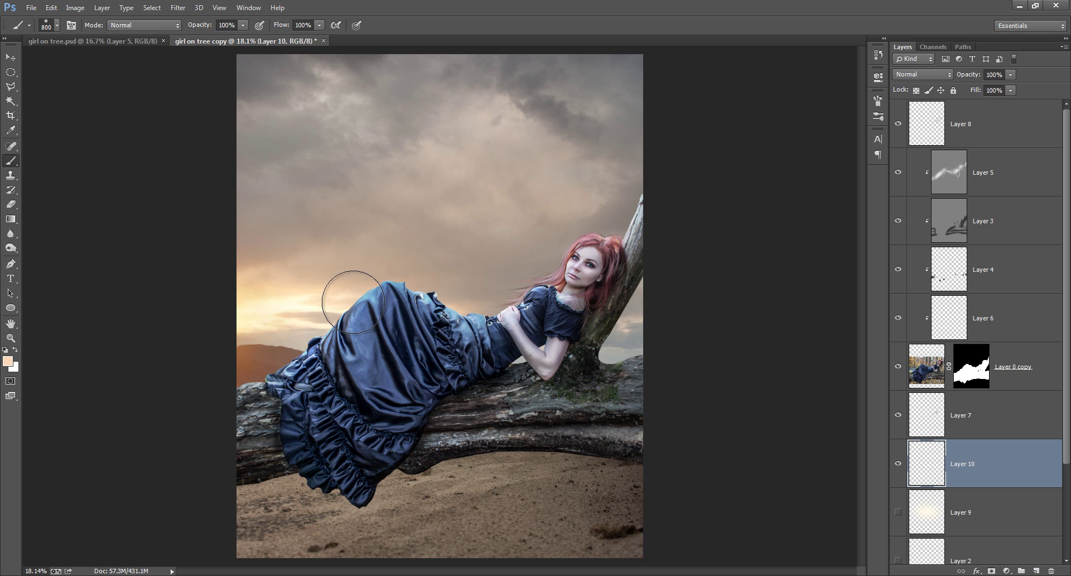
left_click(330, 283)
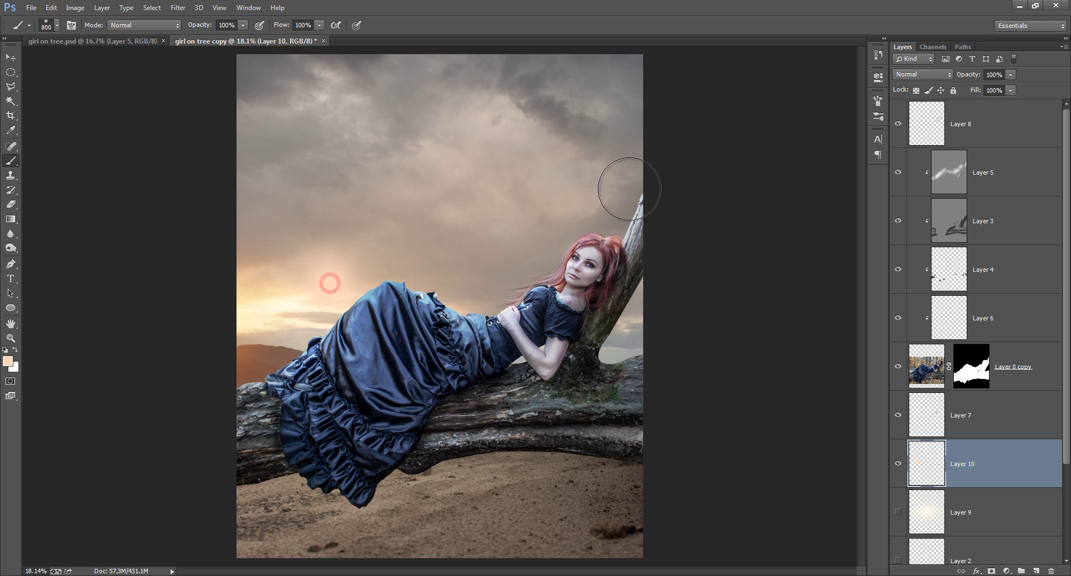
left_click(933, 75)
left_click(920, 255)
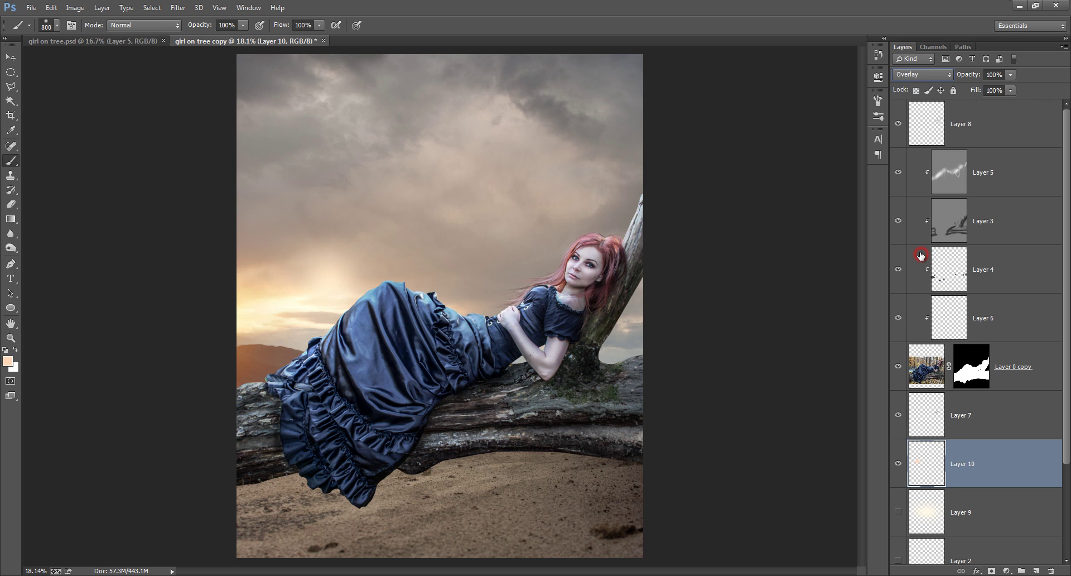
Free Transform the peach glow much wider and taller, tilted about four degrees
key("ctrl+t")
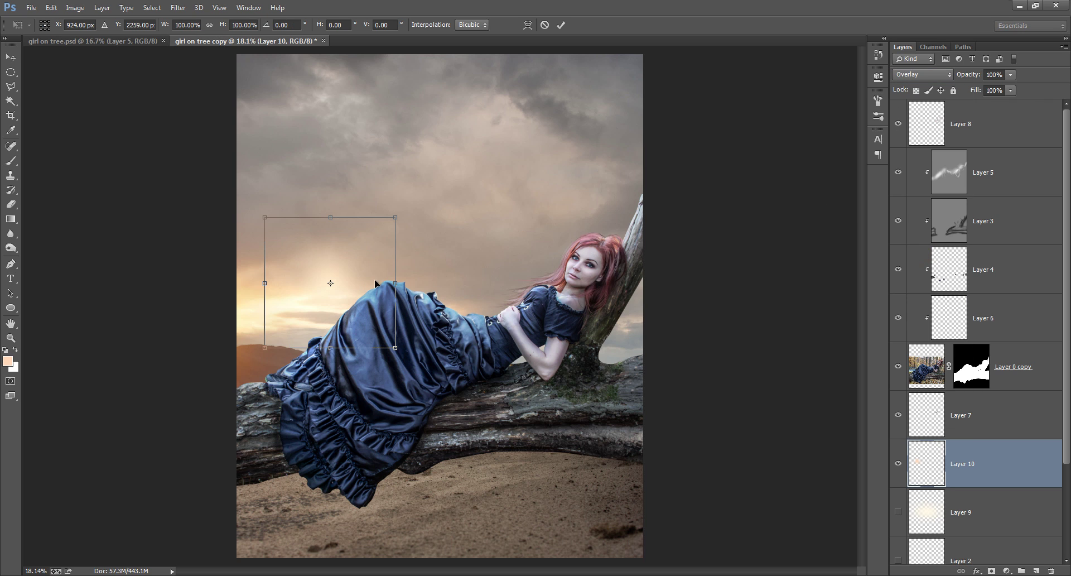
left_click_drag(399, 283, 704, 283)
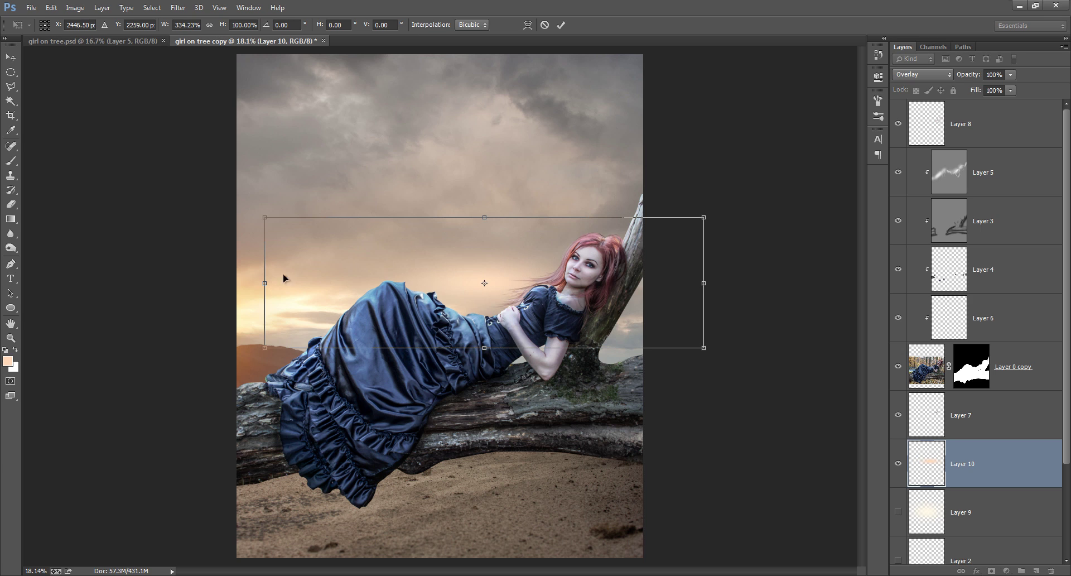
left_click_drag(241, 283, 155, 283)
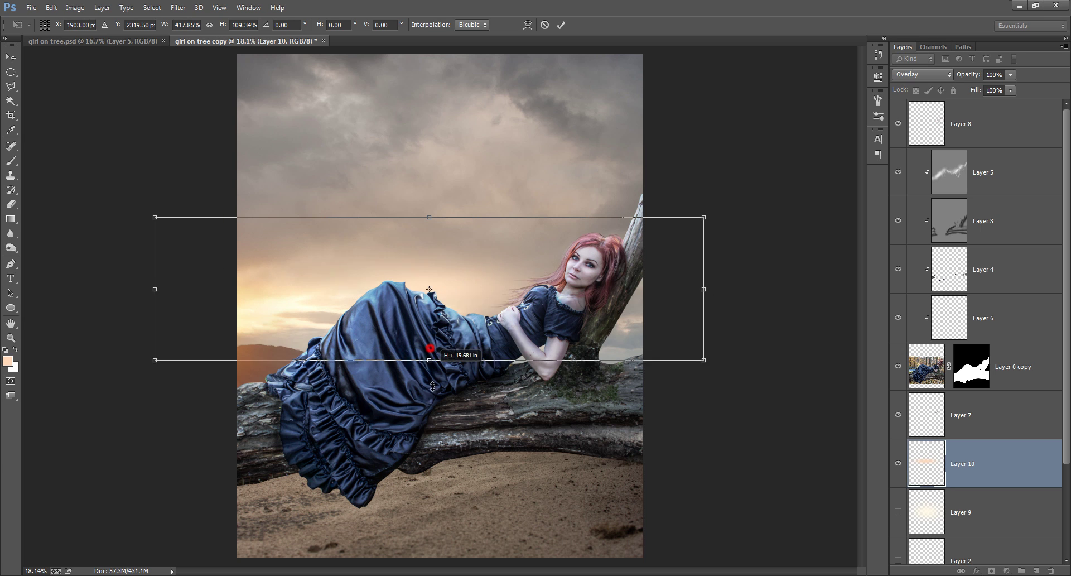
left_click_drag(430, 348, 424, 470)
left_click_drag(433, 191, 428, 92)
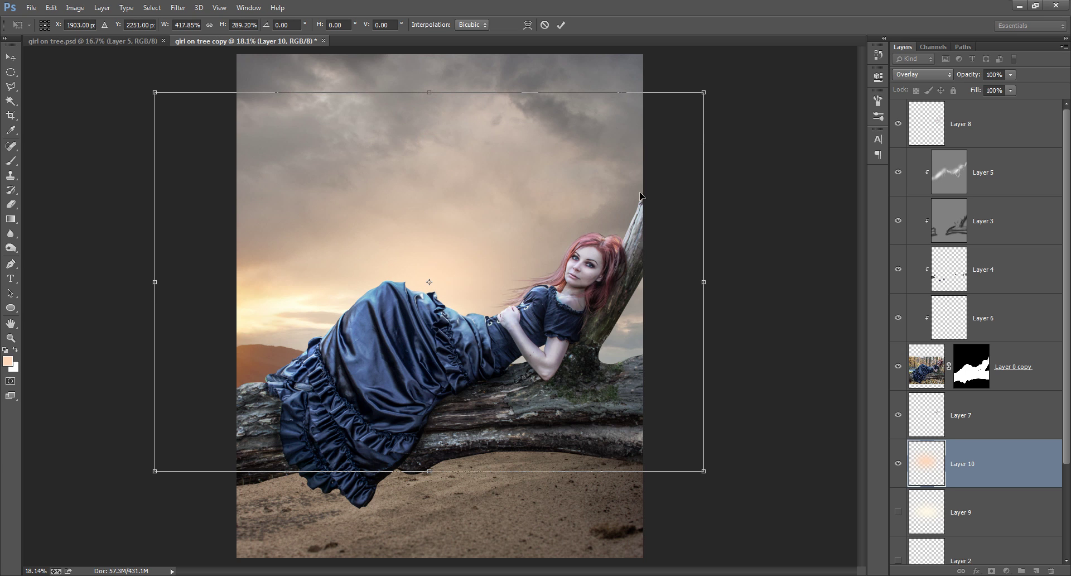
left_click_drag(705, 282, 757, 282)
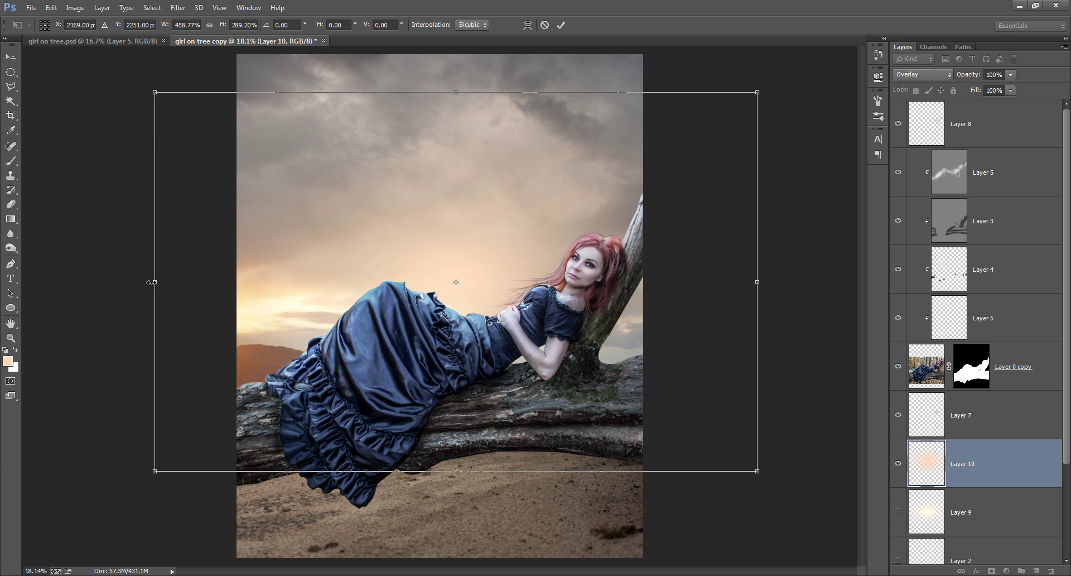
left_click_drag(152, 282, 80, 282)
left_click_drag(791, 202, 789, 196)
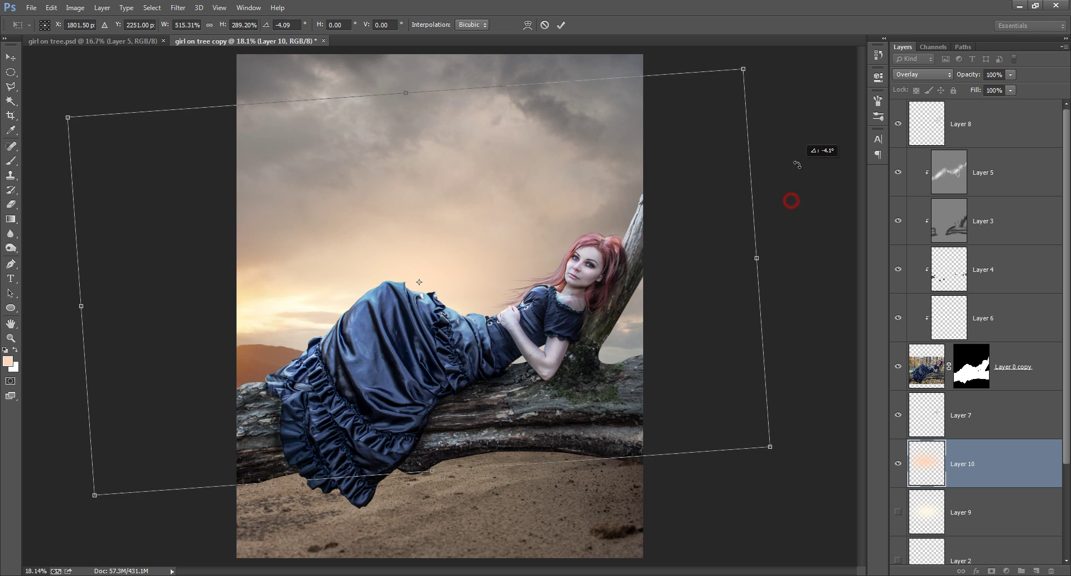
mouse_move(667, 210)
left_mouse_down()
mouse_move(673, 222)
mouse_move(676, 210)
mouse_move(658, 223)
mouse_move(571, 204)
mouse_move(555, 235)
left_mouse_up()
left_click(562, 25)
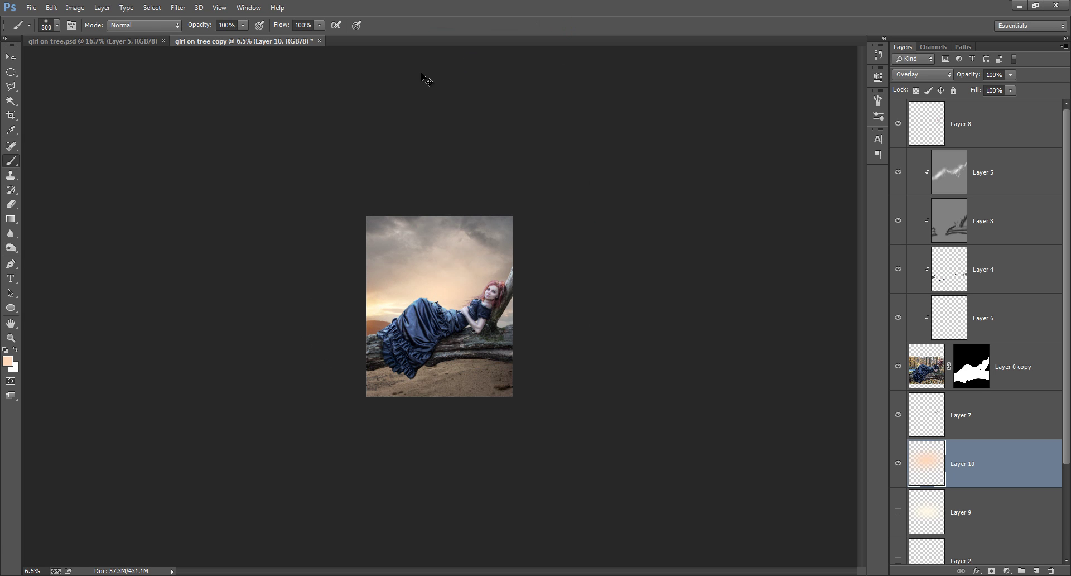
Compare the Layer 10 glow on and off, then make an offset copy of it
key("ctrl+0")
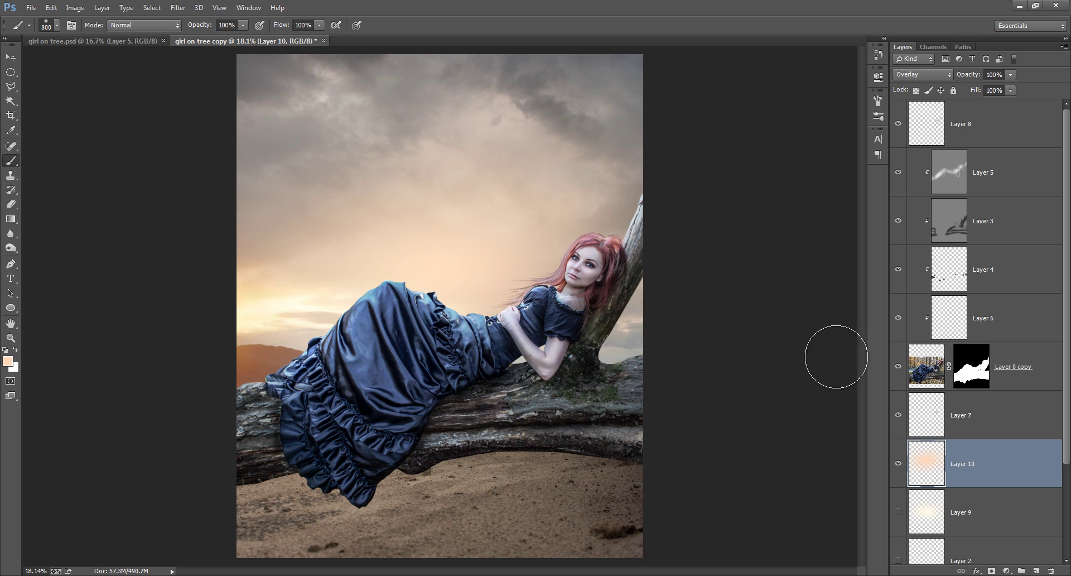
left_click(897, 464)
left_click(898, 464)
key("v")
mouse_move(478, 253)
left_mouse_down()
mouse_move(501, 291)
mouse_move(542, 457)
mouse_move(525, 400)
mouse_move(558, 383)
left_mouse_up()
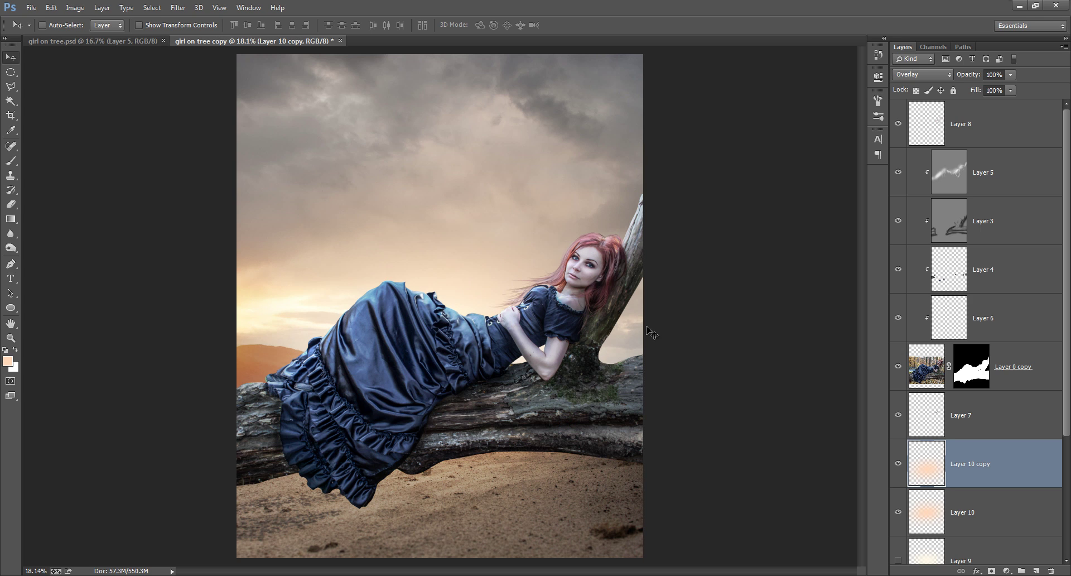
Squash Layer 10 copy's glow flatter from the top and reposition it
left_click(900, 462)
left_click(899, 462)
key("ctrl+t")
left_click_drag(445, 155, 447, 335)
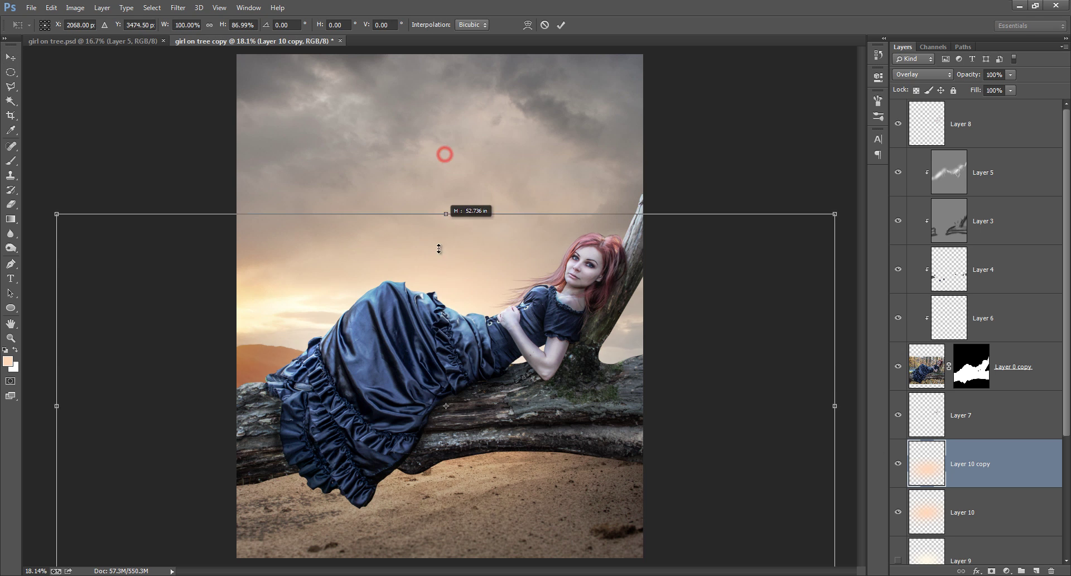
mouse_move(622, 465)
left_mouse_down()
mouse_move(626, 411)
mouse_move(590, 415)
left_mouse_up()
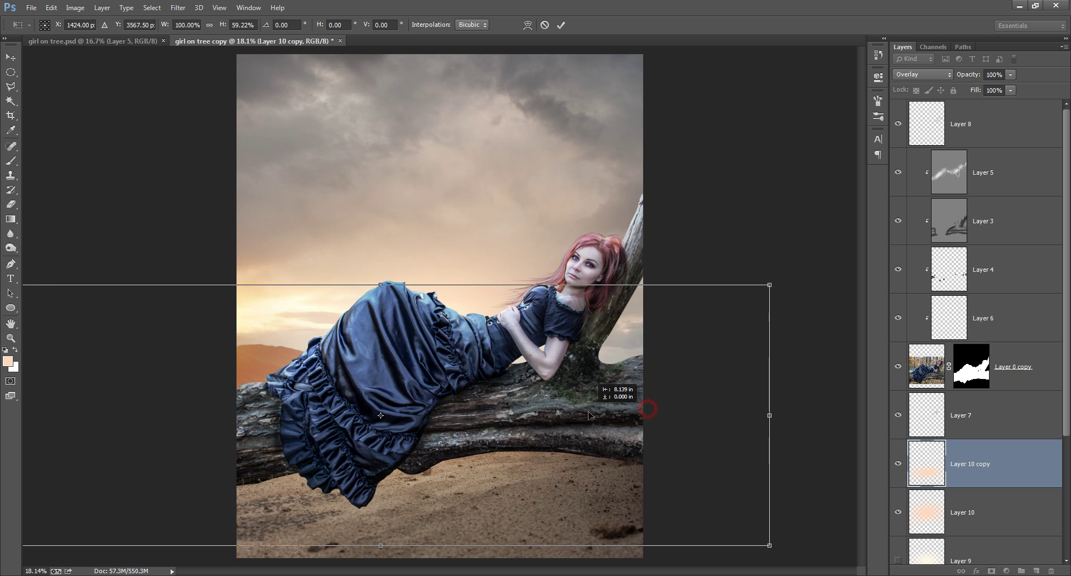
left_click(561, 25)
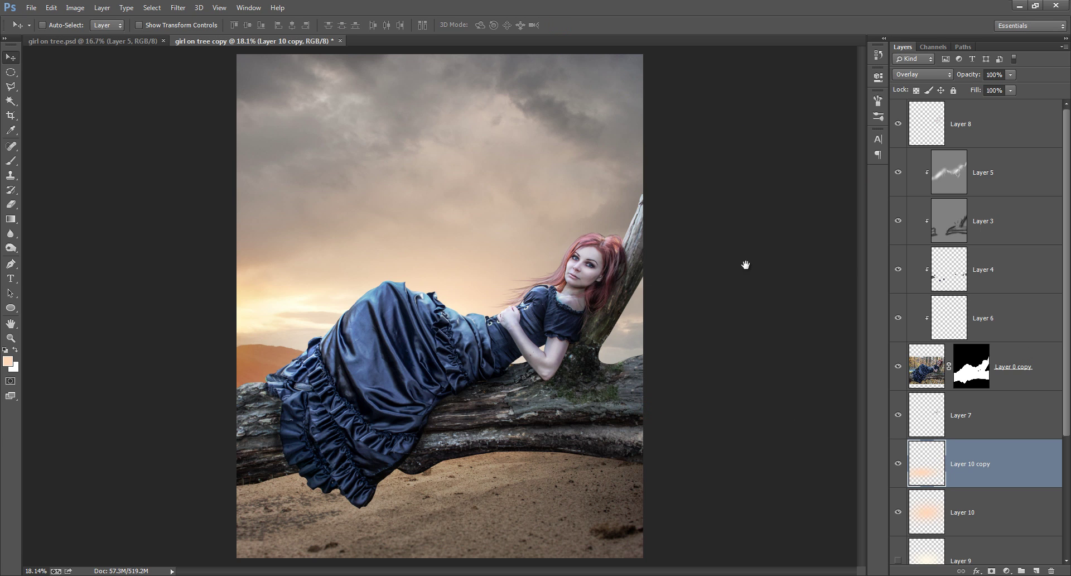
Merge Layers 5, 3, 4, 6, 0 copy and 7 into Layer 5, then duplicate it
scroll(666, 307, "down", 2)
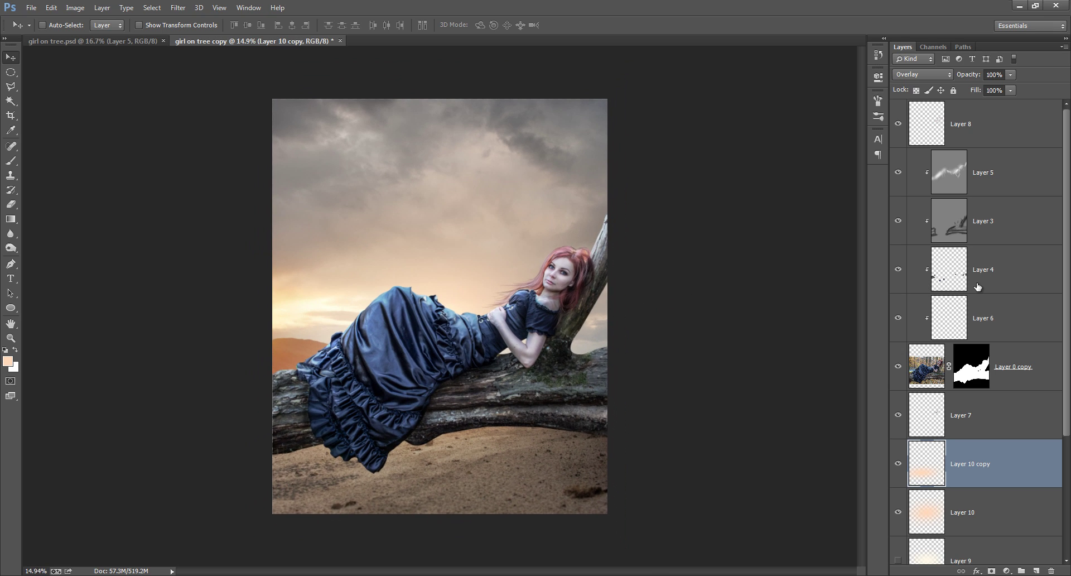
left_click(940, 363)
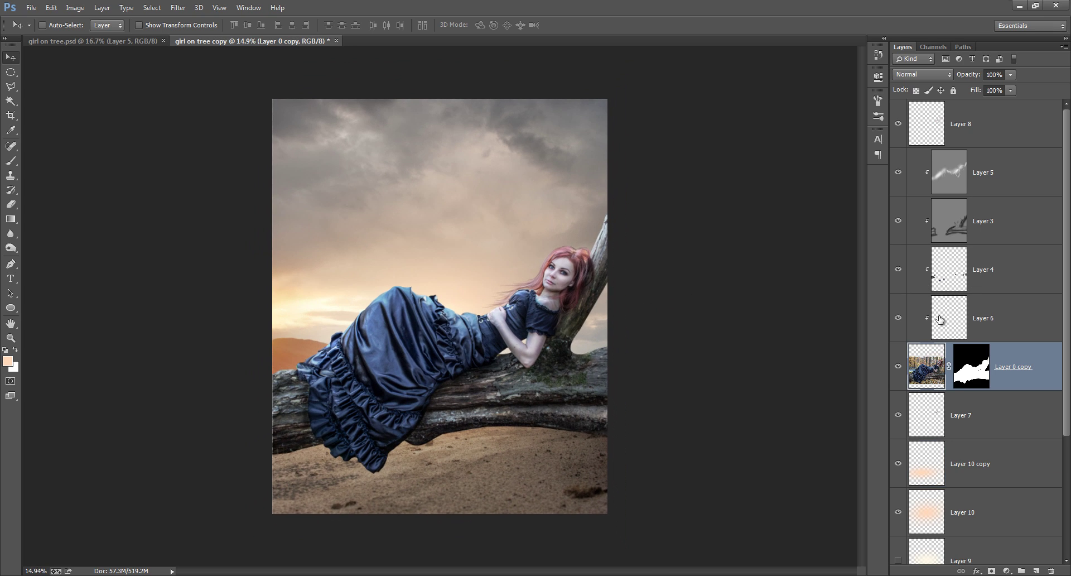
left_click(1023, 187)
left_click(1012, 233, "shift")
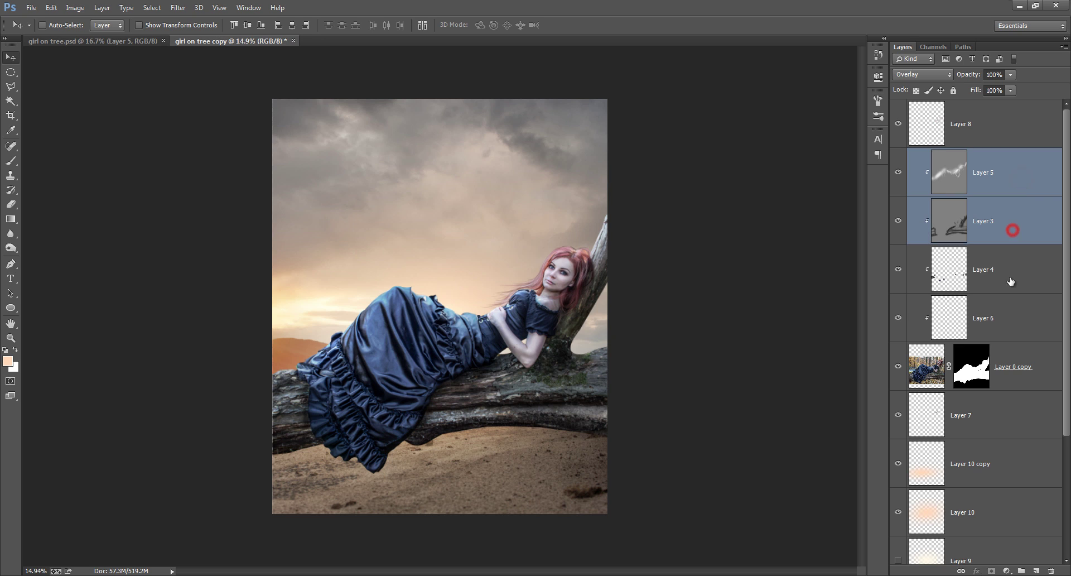
left_click(1010, 278, "shift")
left_click(1007, 326, "shift")
left_click(1014, 378, "shift")
left_click(1001, 418, "shift")
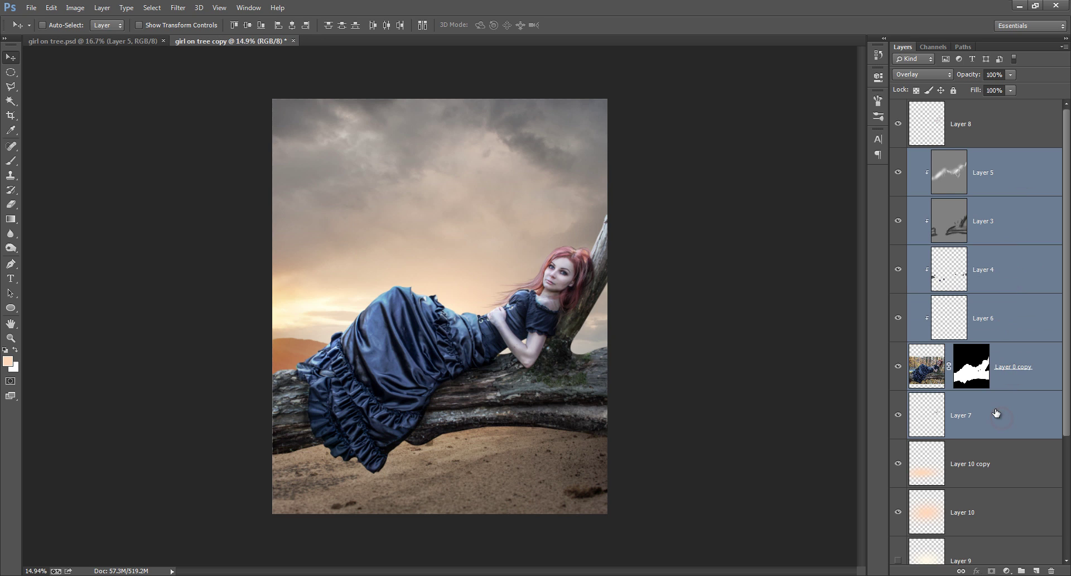
key("ctrl+e")
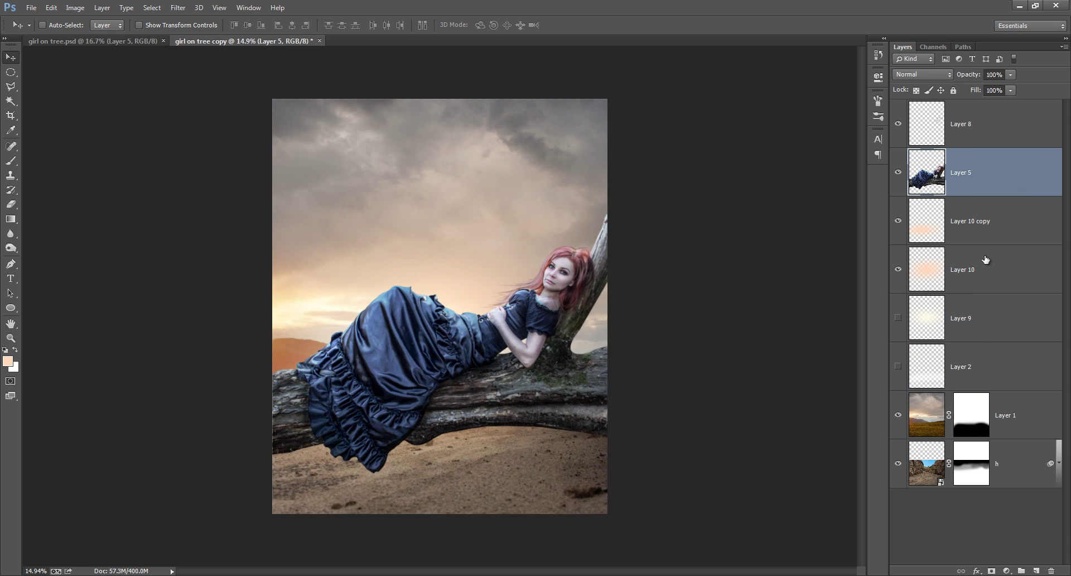
key("ctrl+j")
Hide Layer 5 and apply Oil Paint to Layer 5 copy: Stylization 10, Cleanliness 10, Shine 0
left_click(898, 221)
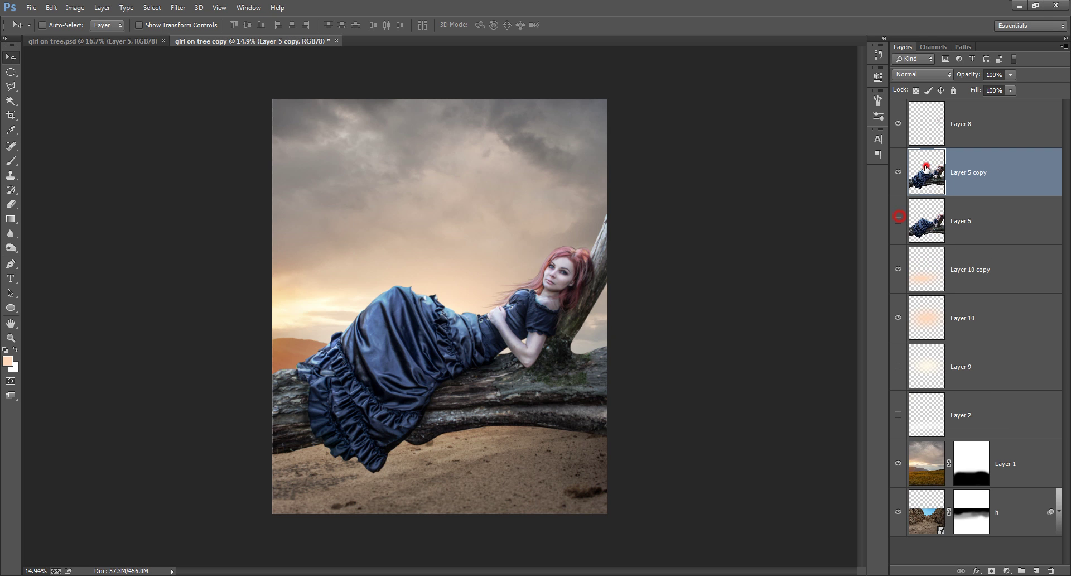
left_click(182, 8)
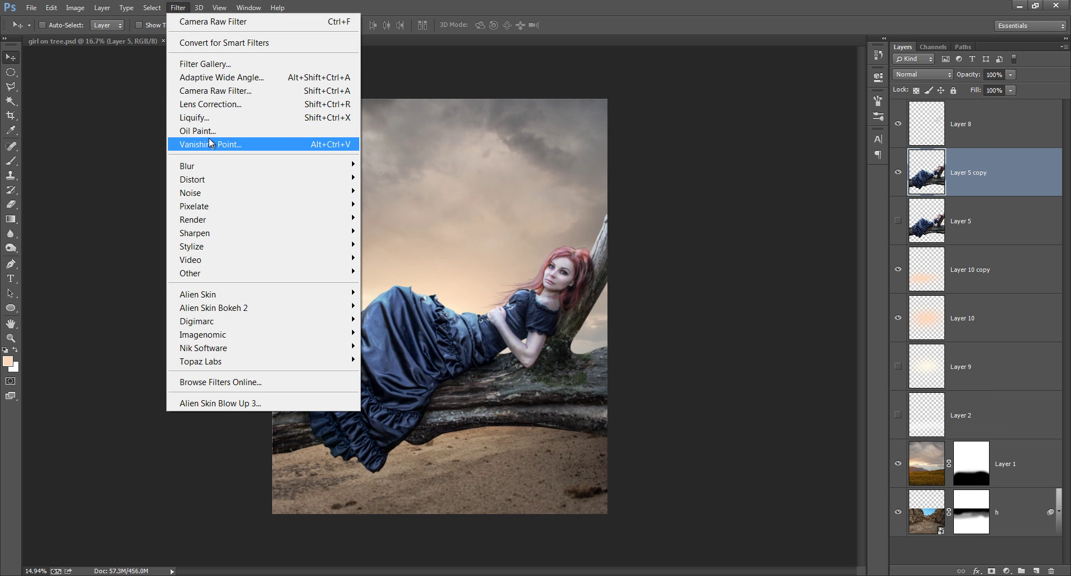
left_click(240, 137)
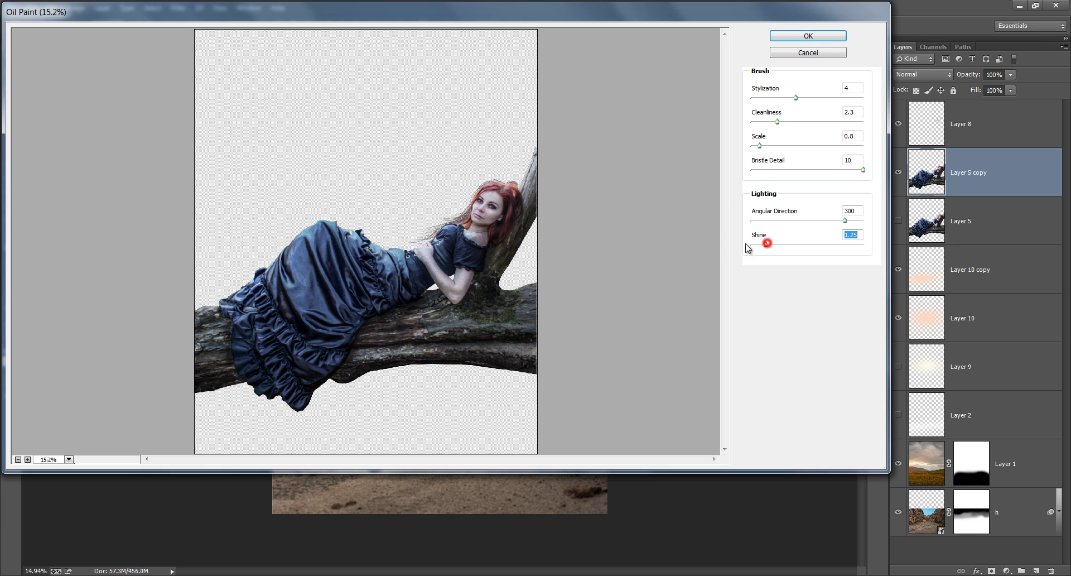
left_click_drag(766, 243, 748, 247)
left_click_drag(777, 122, 871, 124)
left_click_drag(797, 100, 868, 99)
left_click(825, 36)
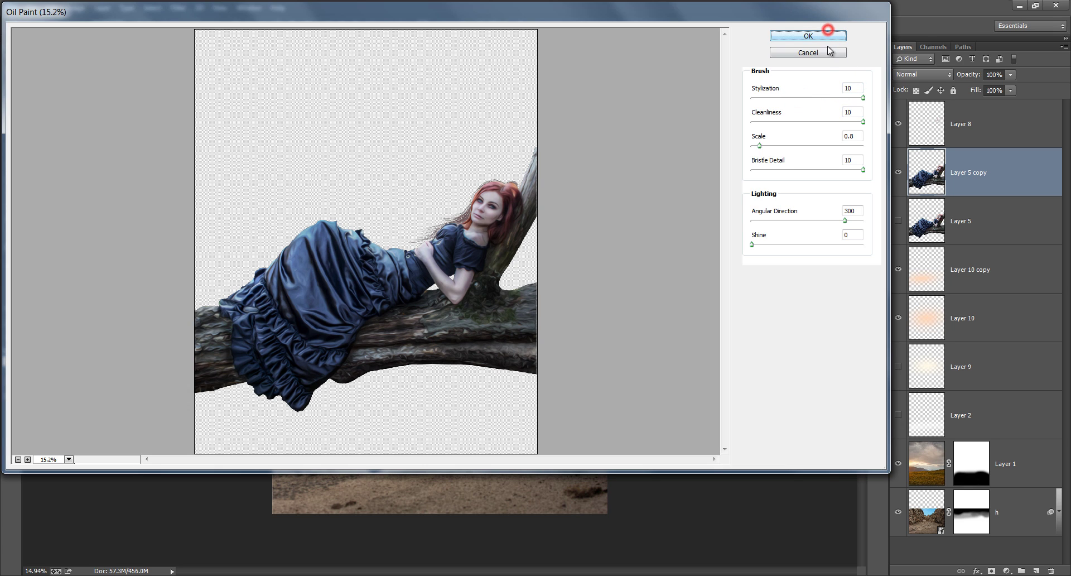
left_click(825, 37)
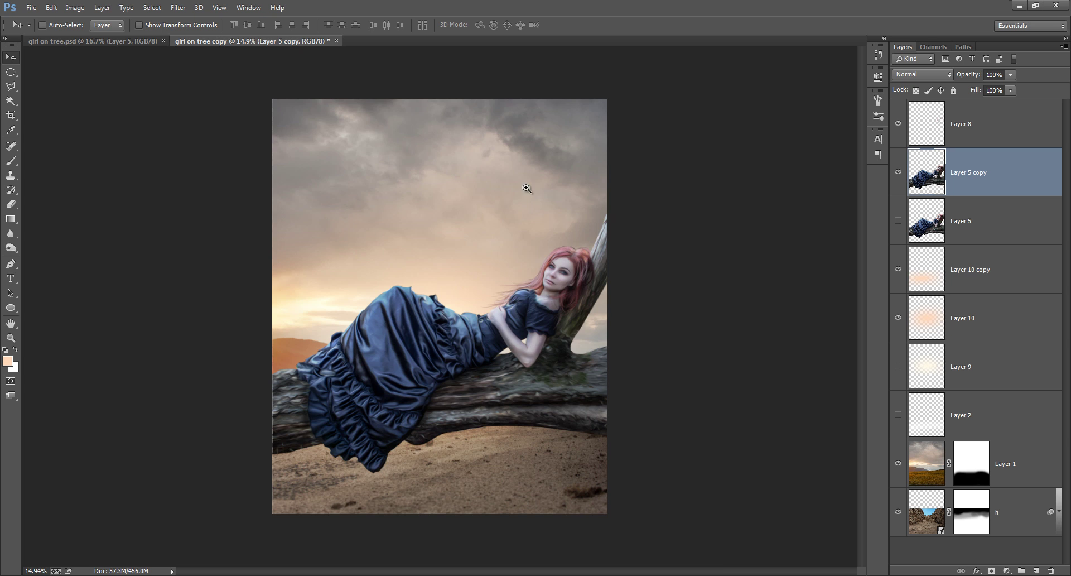
Zoom in on the girl's face and apply Oil Paint a second time
left_click_drag(534, 281, 578, 272)
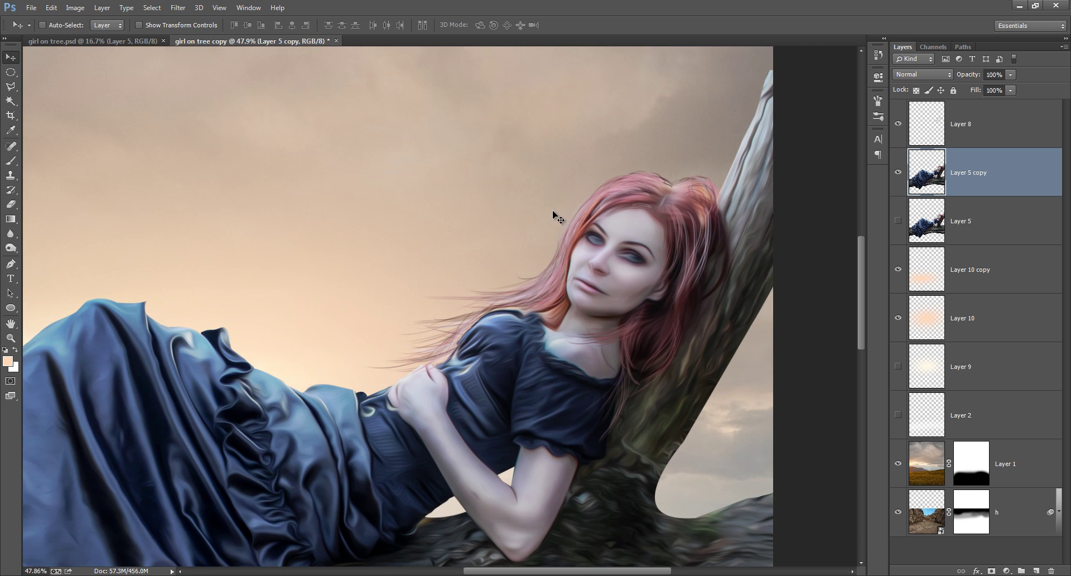
left_click(178, 9)
mouse_move(201, 165)
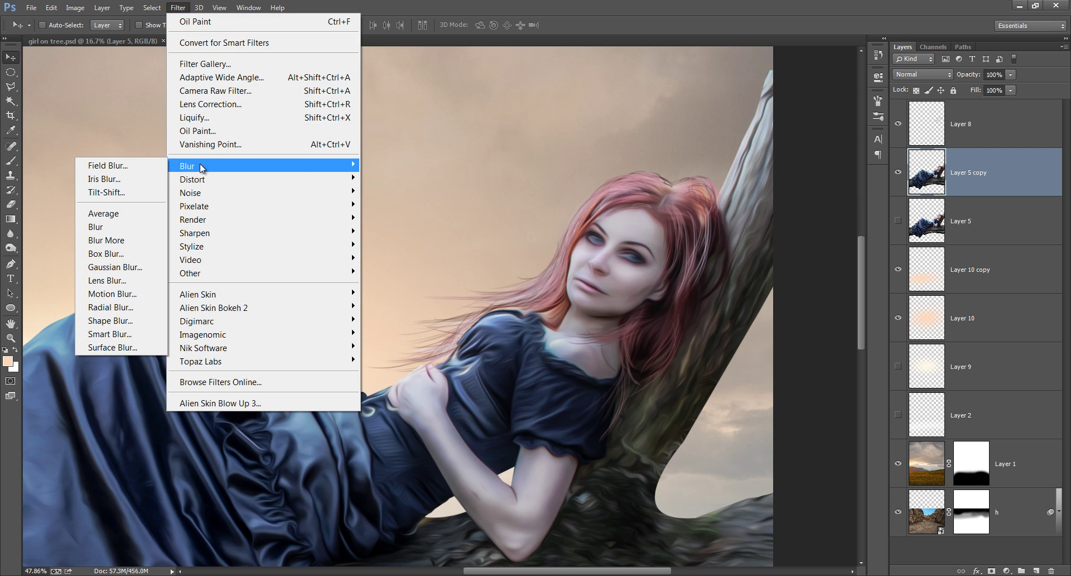
left_click(197, 130)
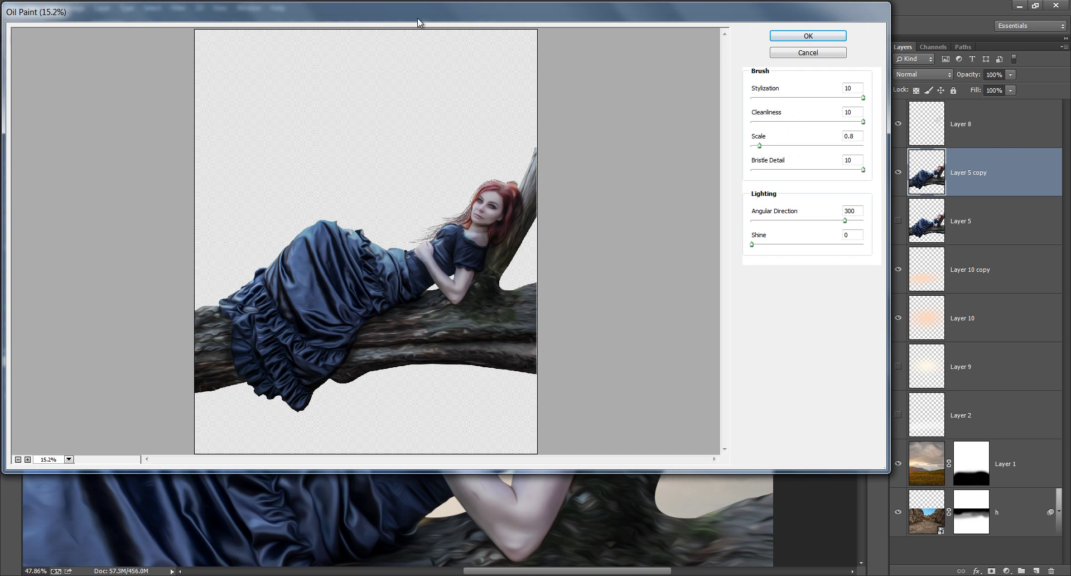
left_click(816, 35)
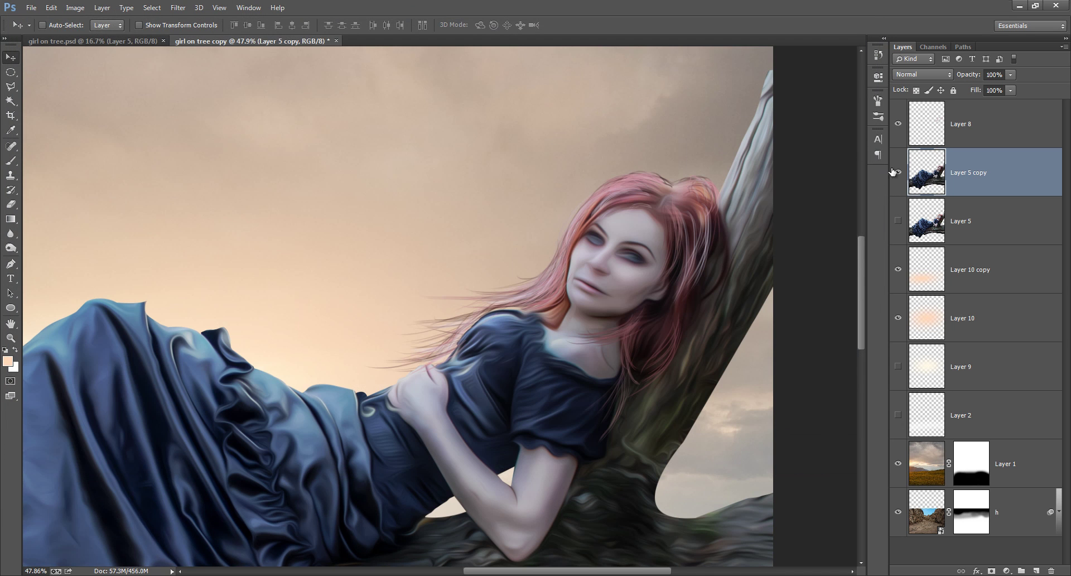
Show Layer 5 and give Layer 5 copy an inverted black mask, with a white brush at 100
left_click(896, 220)
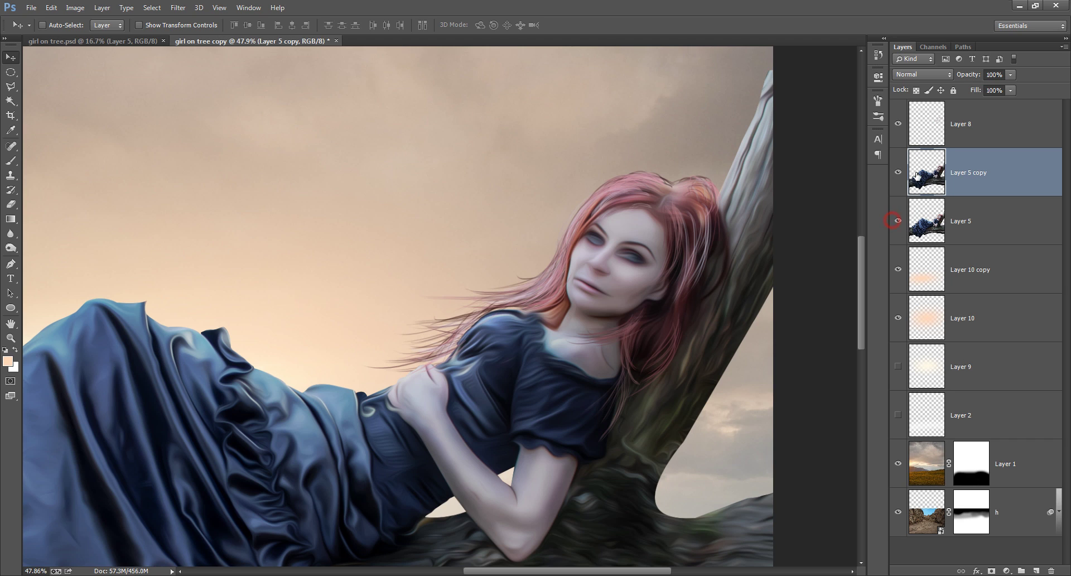
left_click(992, 571)
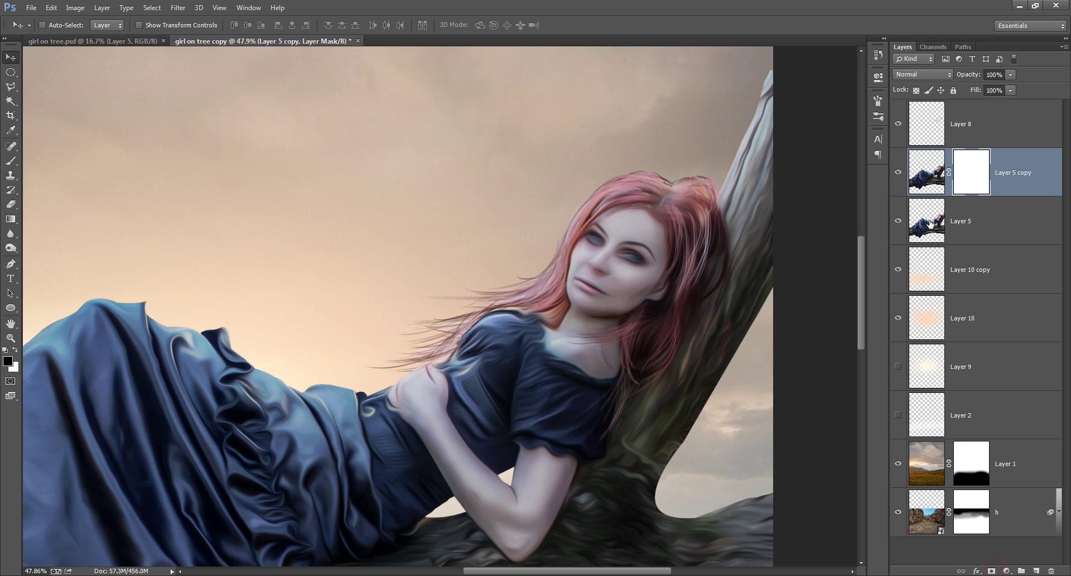
key("ctrl+i")
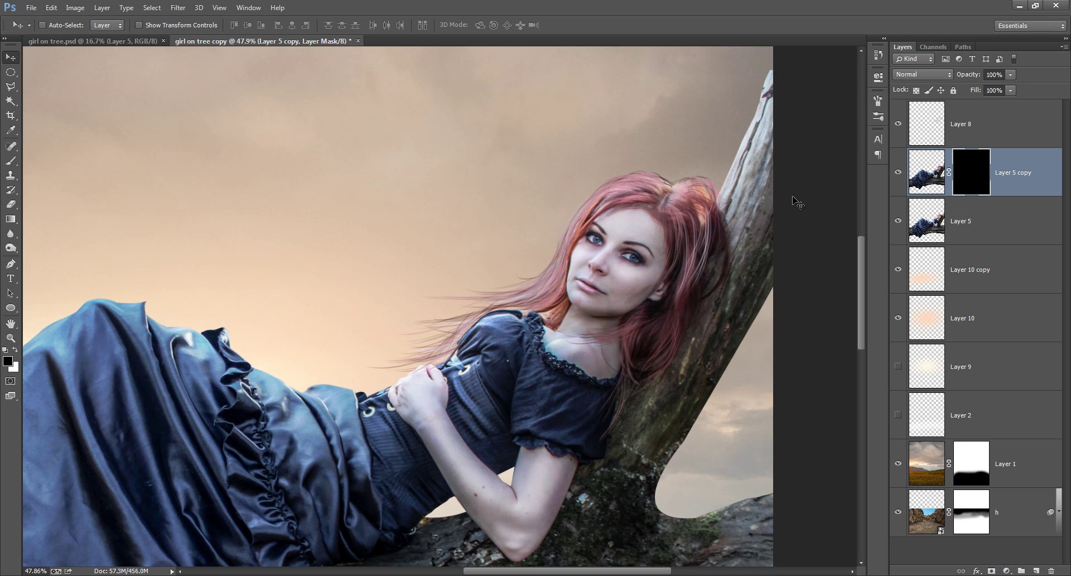
key("b")
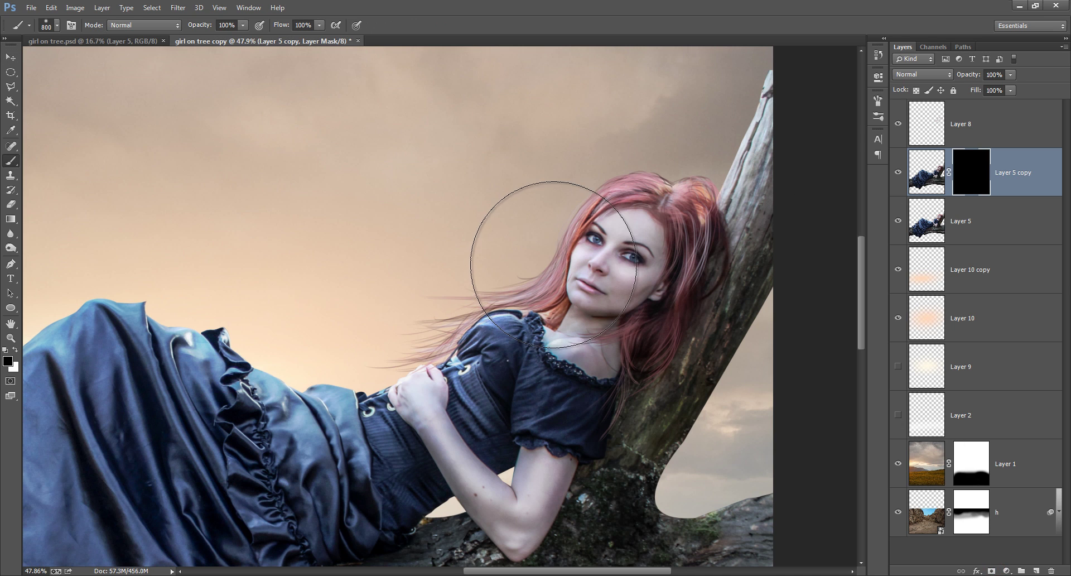
key("bracketleft")
key("bracketleft")
key("bracketleft")
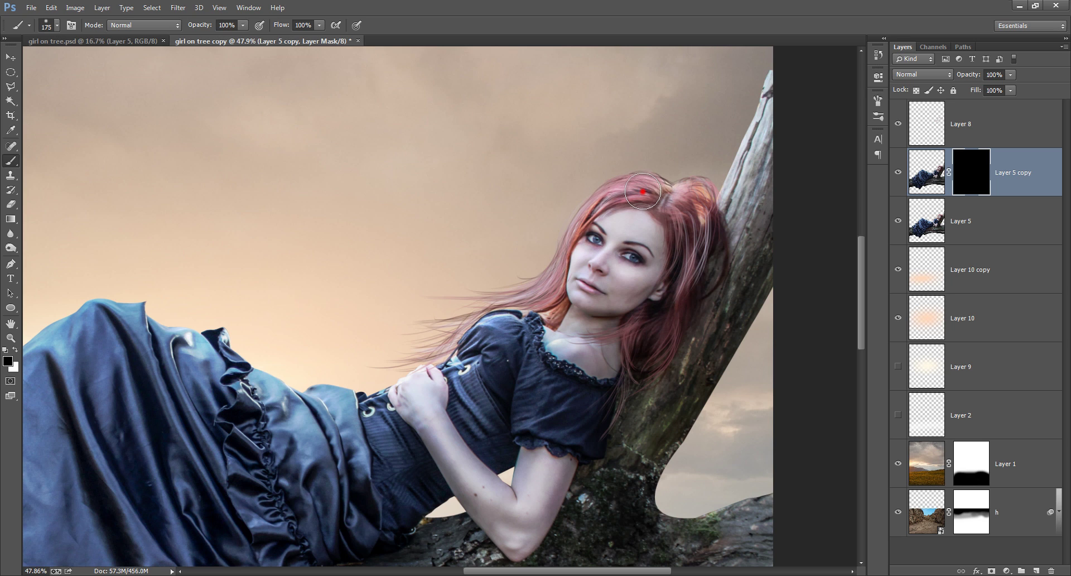
mouse_move(640, 185)
left_mouse_down()
mouse_move(624, 195)
mouse_move(686, 190)
mouse_move(686, 259)
left_mouse_up()
key("x")
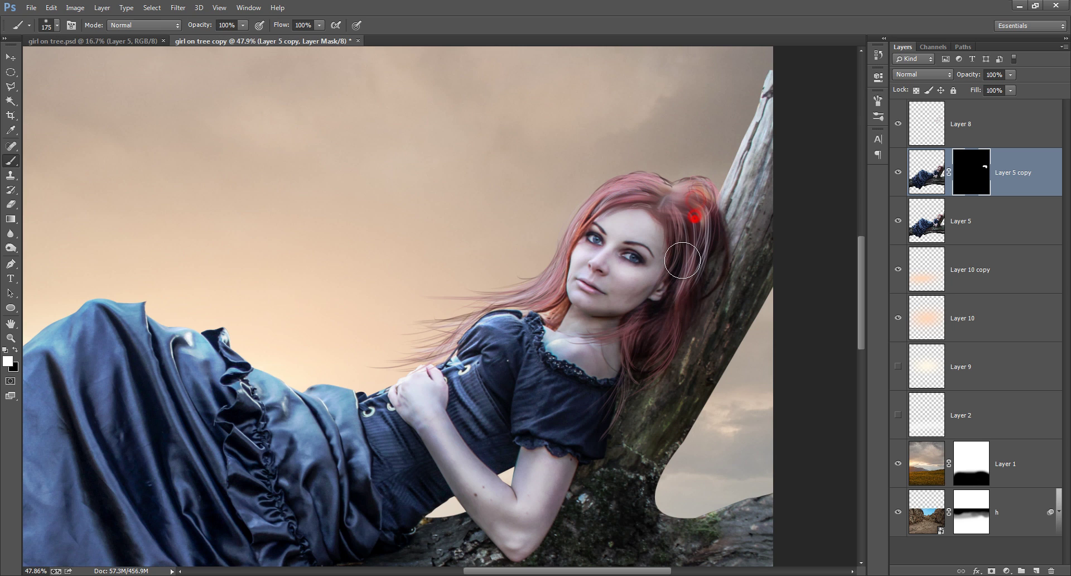
key("bracketleft")
key("bracketleft")
key("bracketleft")
Paint white on the mask around her head and shoulder hair to reveal painted strands, then fit the image
left_click_drag(562, 250, 518, 297)
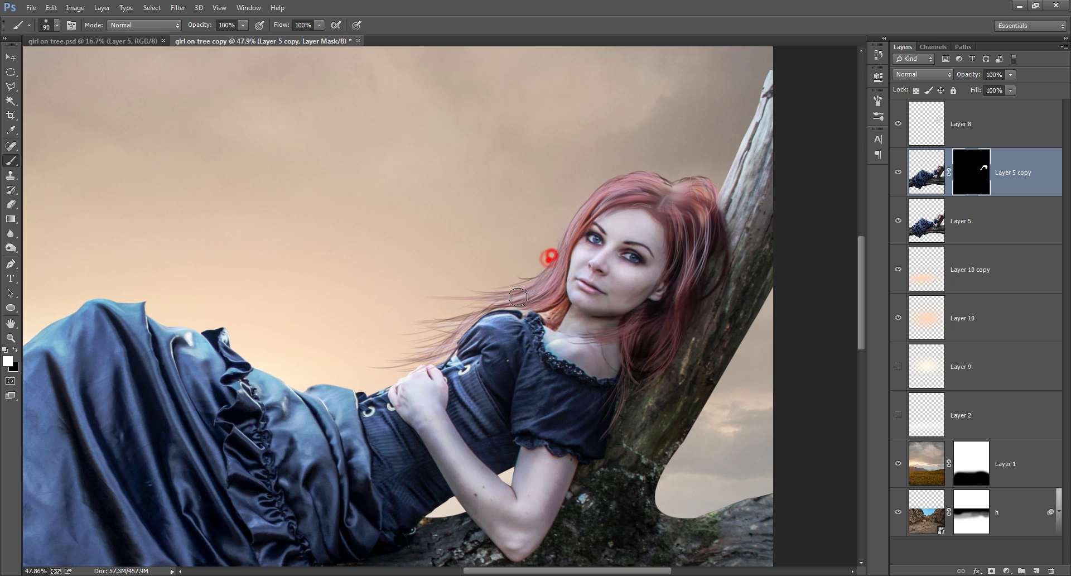
left_click_drag(623, 188, 607, 201)
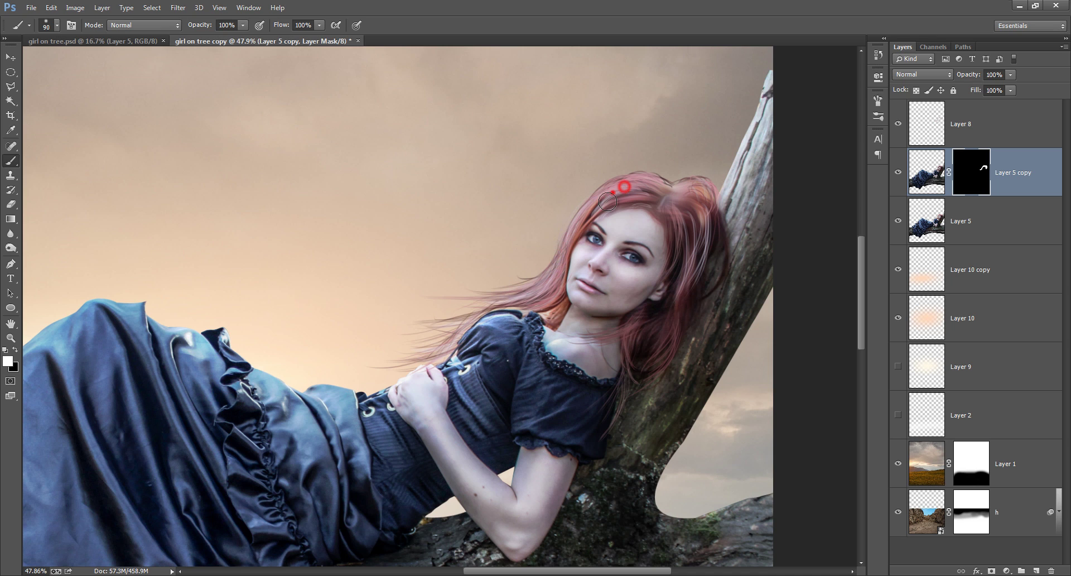
mouse_move(547, 303)
left_mouse_down()
mouse_move(528, 282)
mouse_move(491, 292)
left_mouse_up()
mouse_move(457, 325)
left_mouse_down()
mouse_move(434, 349)
mouse_move(418, 342)
left_mouse_up()
mouse_move(682, 199)
left_mouse_down()
mouse_move(667, 252)
mouse_move(690, 257)
left_mouse_up()
mouse_move(700, 184)
left_mouse_down()
mouse_move(682, 299)
mouse_move(609, 339)
left_mouse_up()
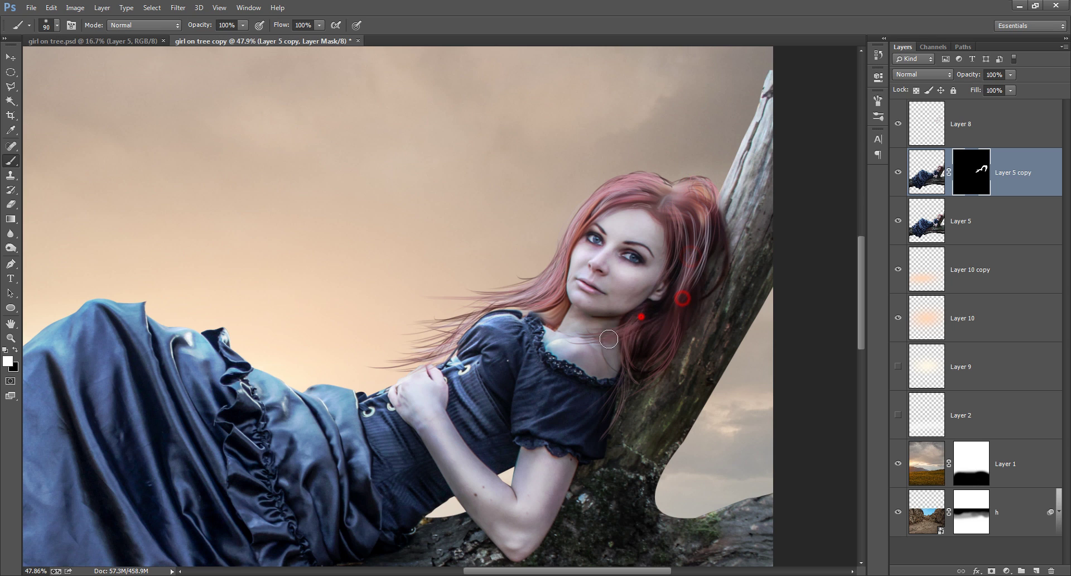
left_click_drag(698, 217, 691, 241)
left_click_drag(460, 338, 406, 353)
key("ctrl+0")
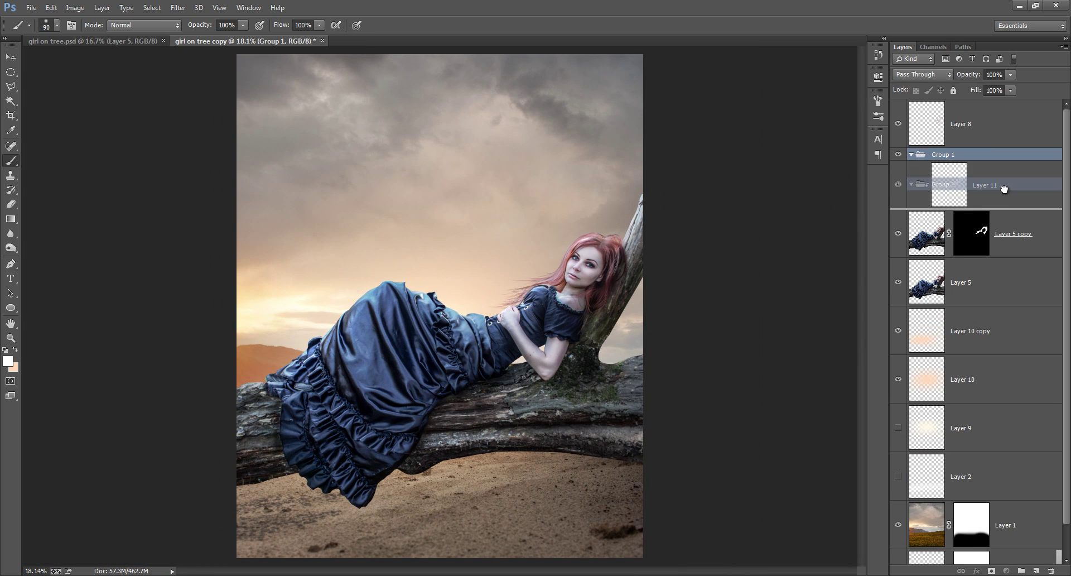
Group Layer 5 copy and Layer 5 into a collapsed Group 1, then hide and select Layer 11
left_click(1010, 229)
left_click(1010, 273, "shift")
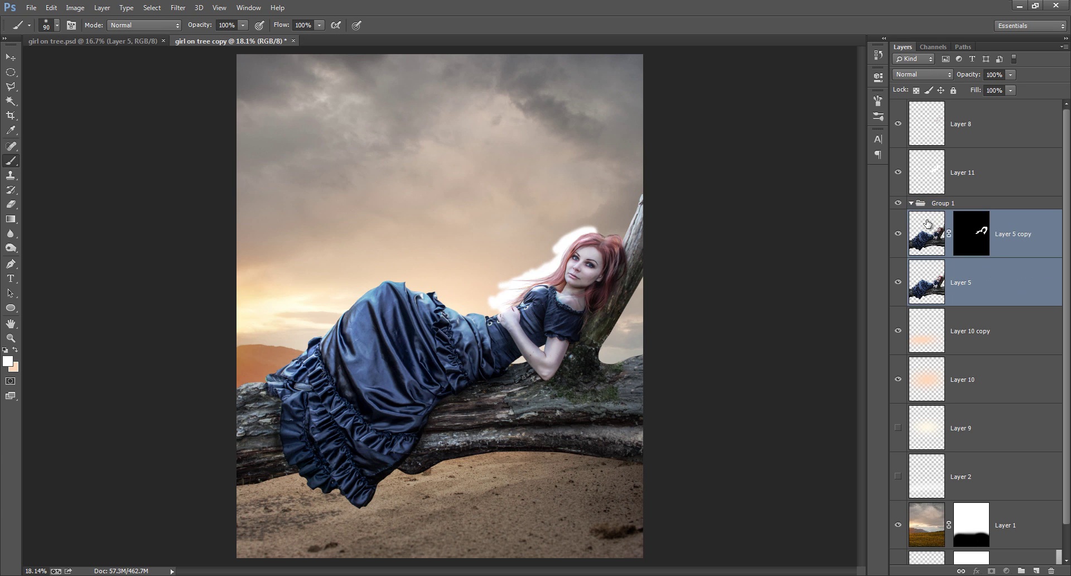
left_click(911, 203)
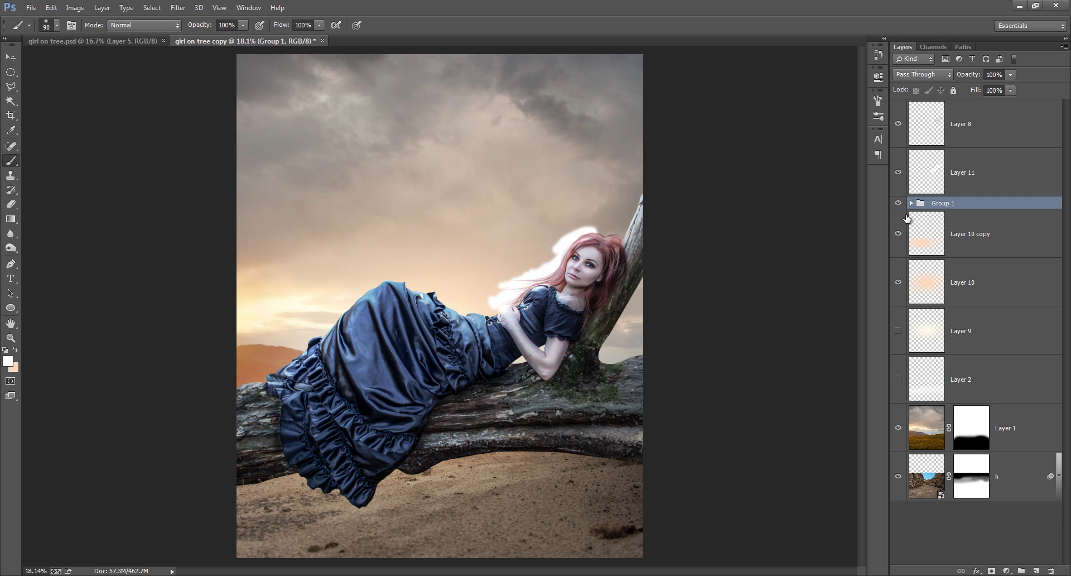
left_click(898, 172)
left_click(938, 173)
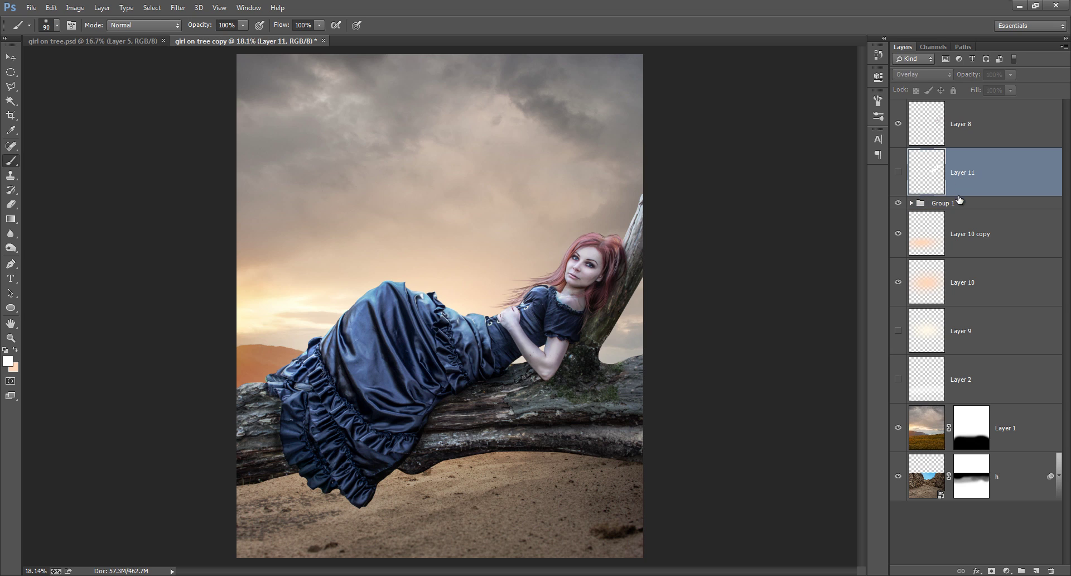
Clip Layer 11 to Group 1 and brighten the sky above the dress with a 600 brush
left_click(971, 193, "alt")
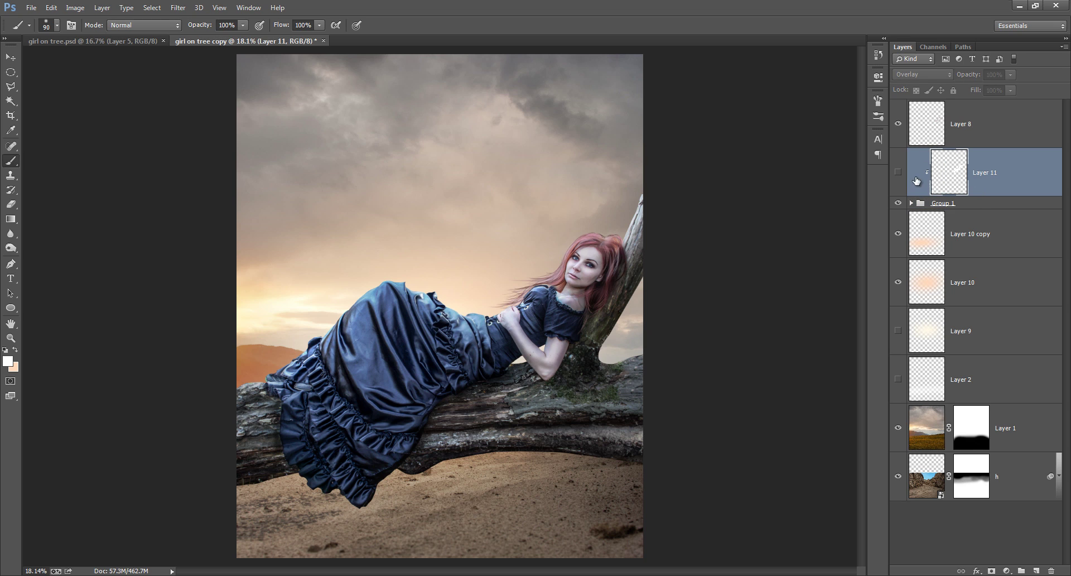
left_click(898, 171)
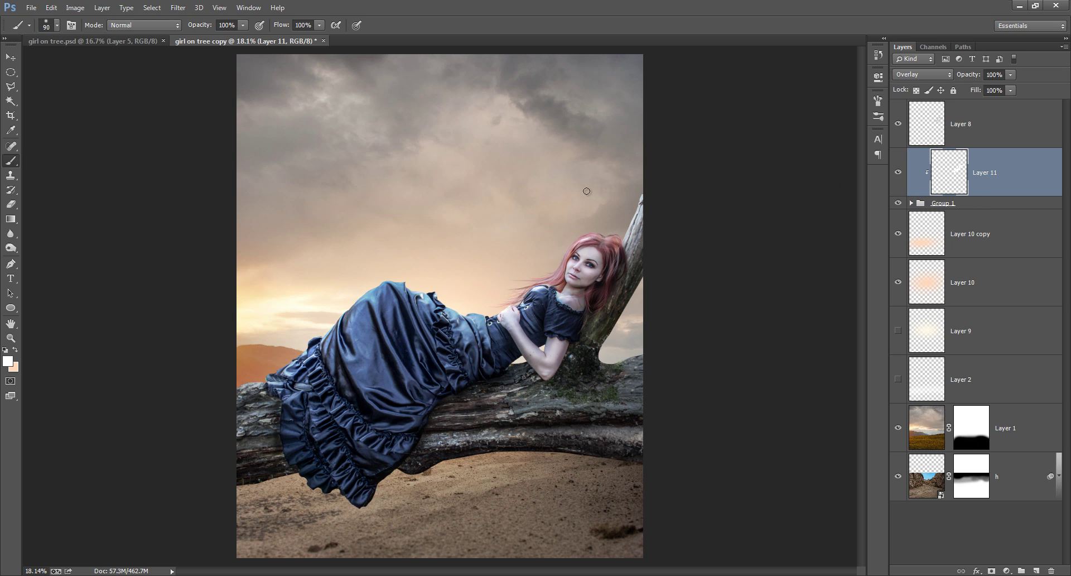
key("bracketright")
key("bracketright")
key("bracketright")
key("bracketright")
key("bracketright")
mouse_move(501, 279)
left_mouse_down()
mouse_move(462, 283)
mouse_move(411, 263)
mouse_move(342, 268)
mouse_move(352, 273)
mouse_move(323, 298)
mouse_move(352, 270)
left_mouse_up()
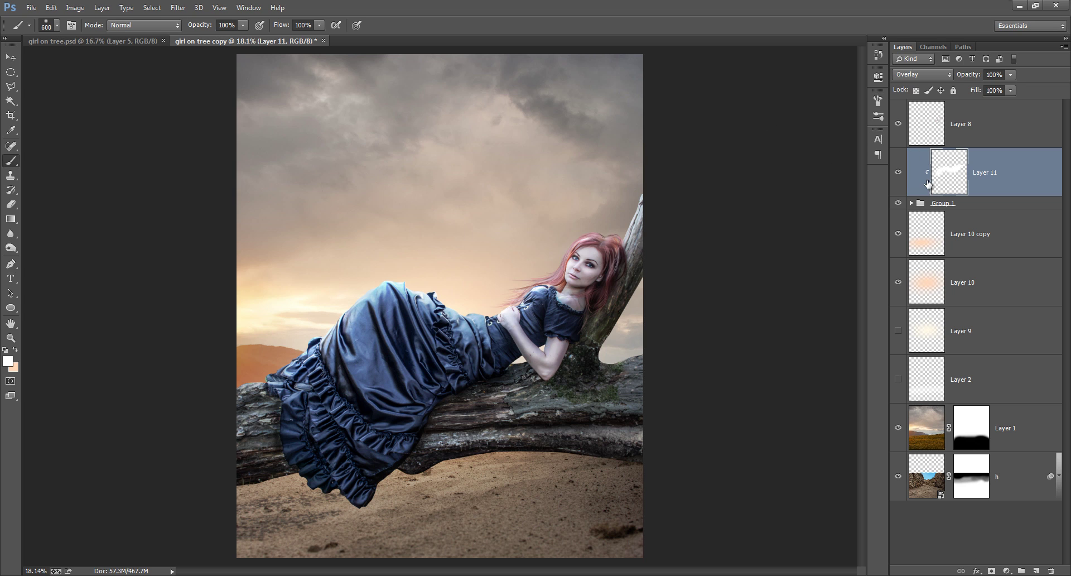
Delete the old Layer 11 glow and add a new empty layer above Group 1
left_click(898, 173)
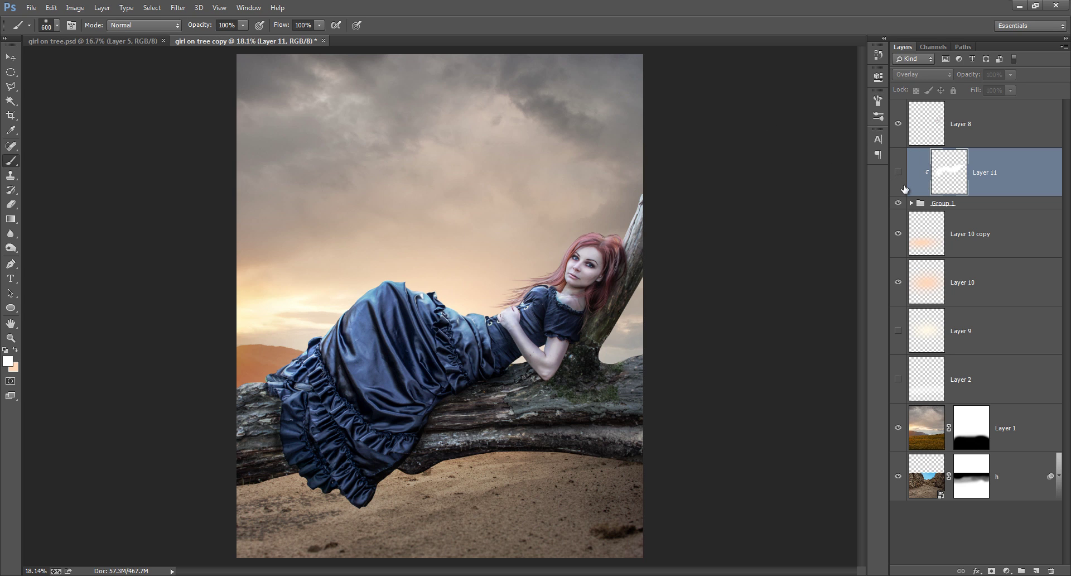
key("Delete")
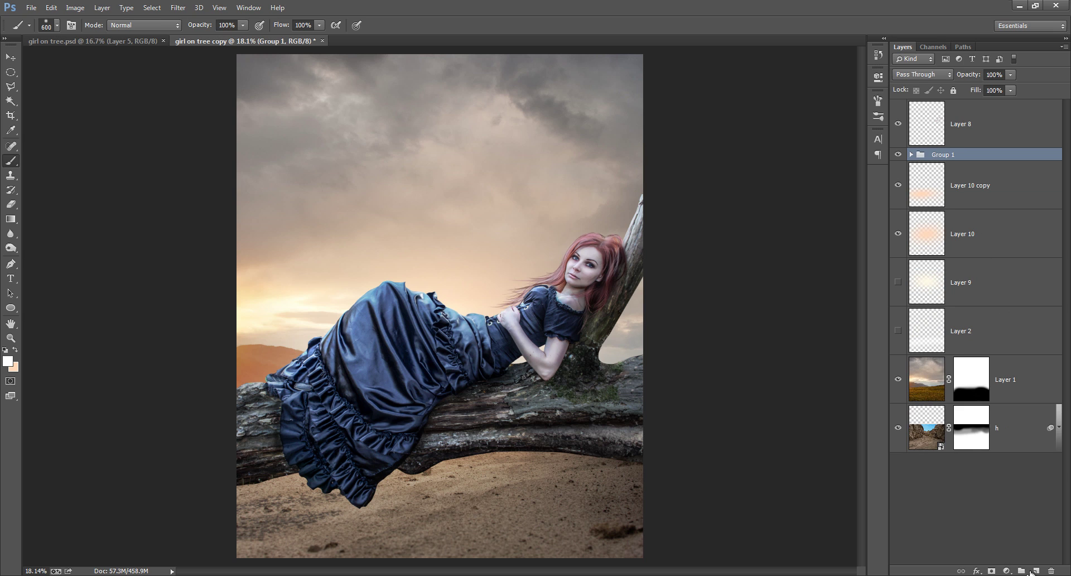
left_click(1031, 571)
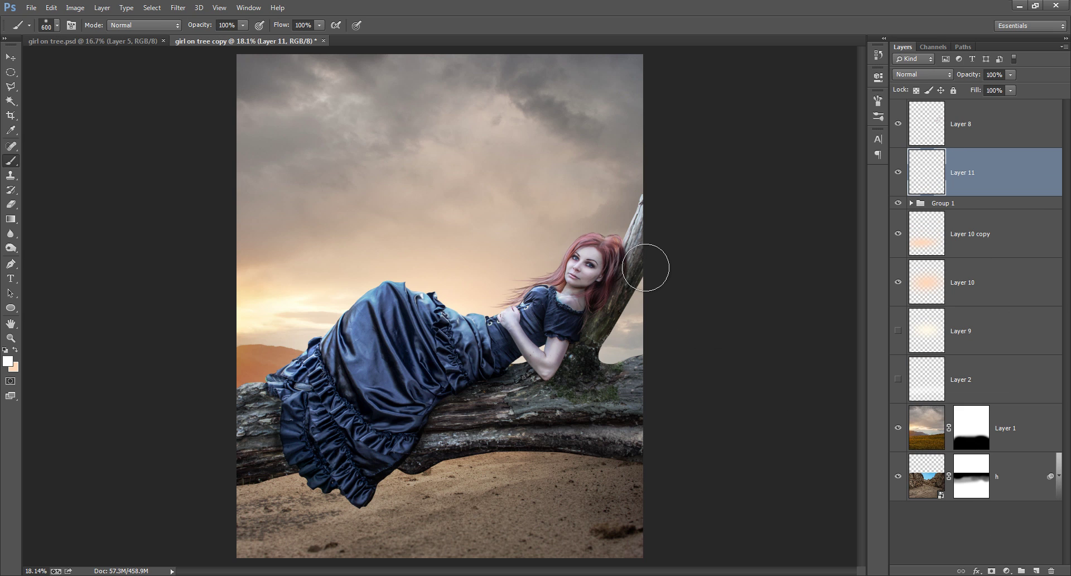
Fill the new Layer 11 with 50% gray and set its blend mode to Overlay
key("shift+F5")
left_click(611, 96)
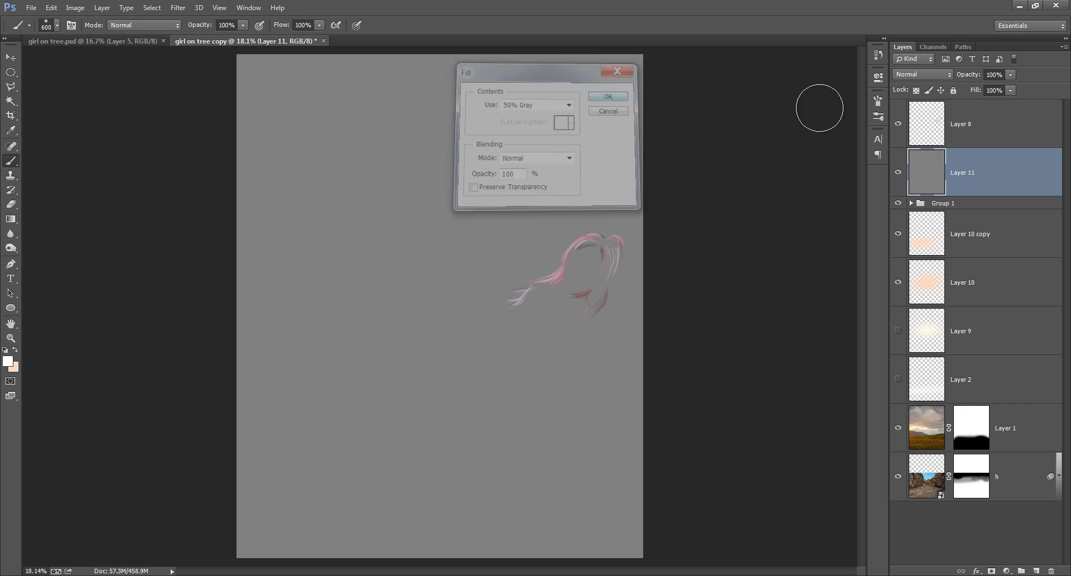
left_click(935, 77)
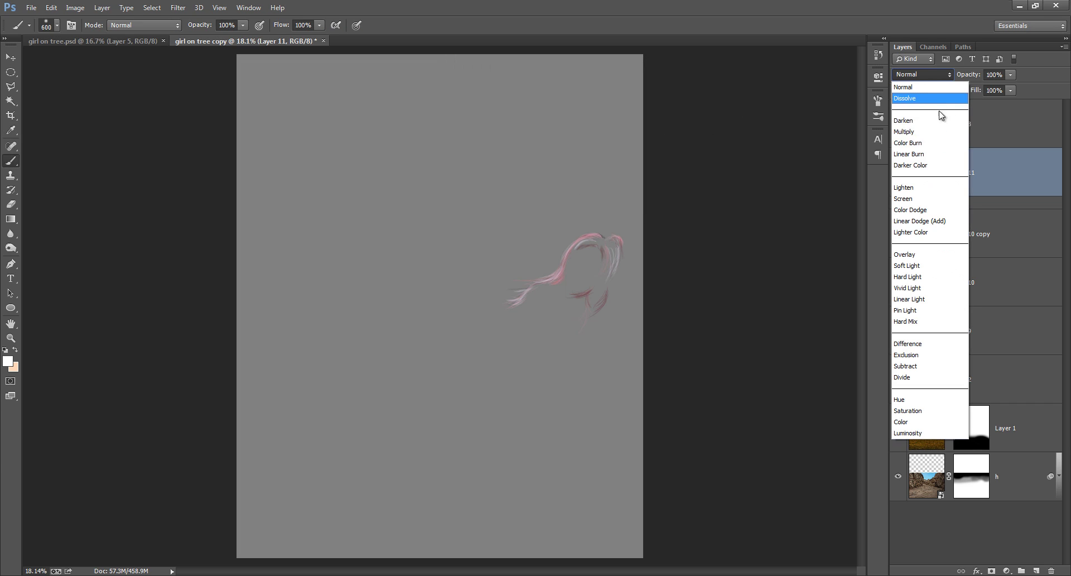
left_click(929, 255)
Merge Layer 5 copy and Layer 5 inside Group 1, then select Layer 11
left_click(910, 203)
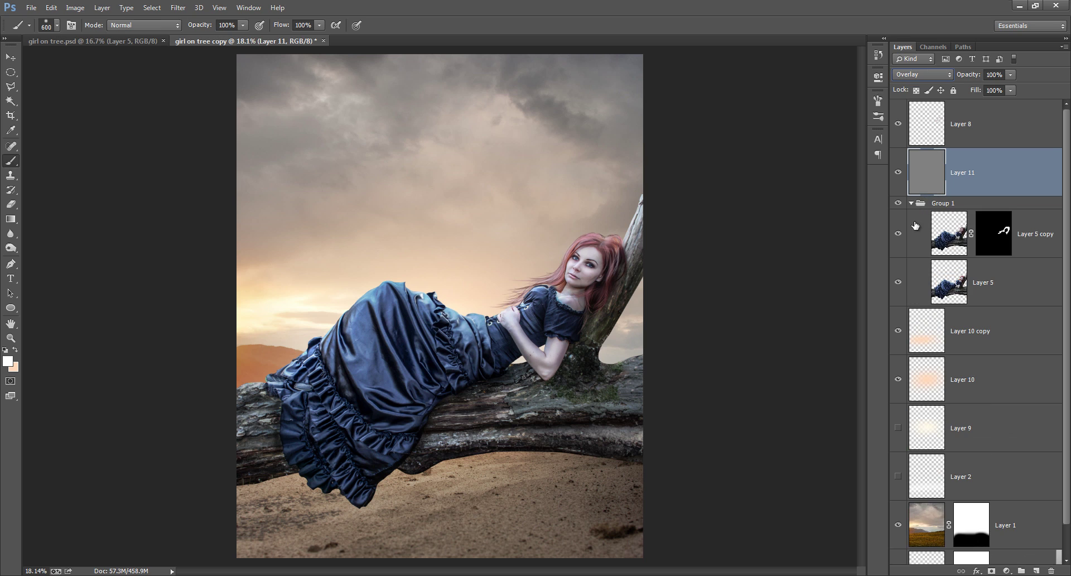
left_click(1023, 243)
left_click(1017, 281, "shift")
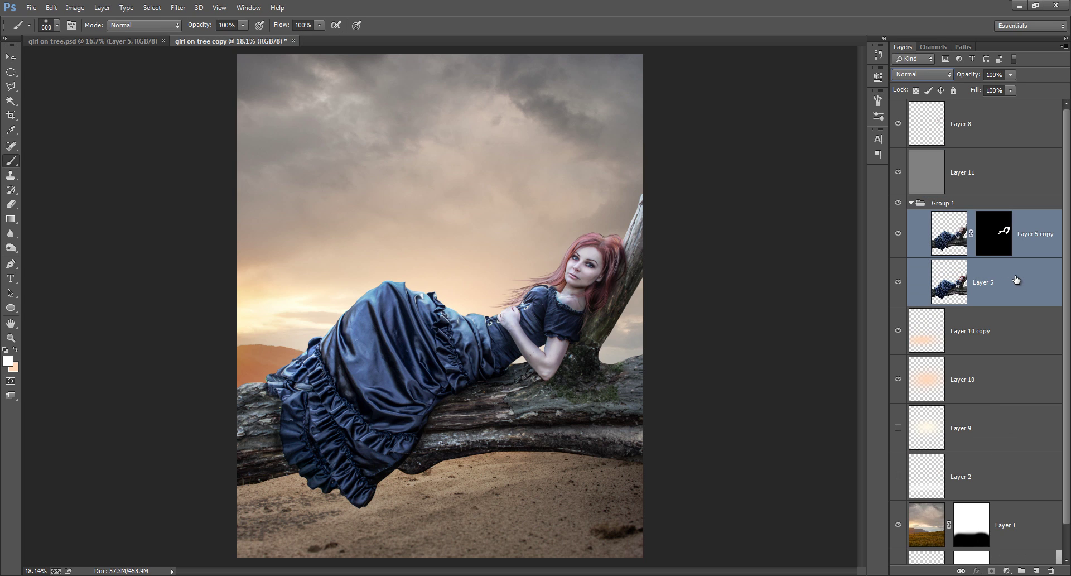
key("ctrl+e")
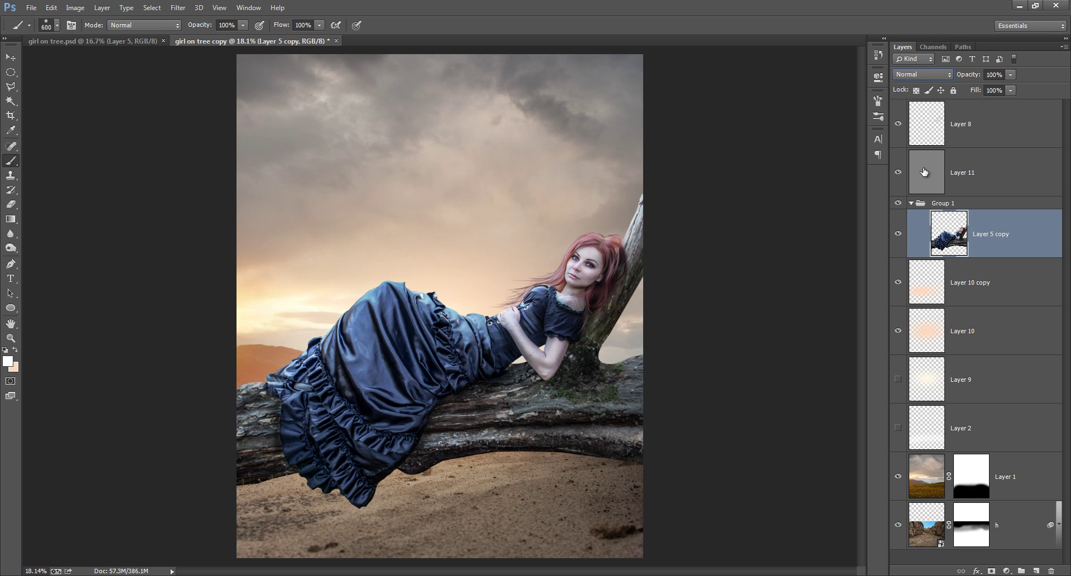
left_click(924, 172)
Set up the Dodge/Burn tool at size 600 and paint a light diagonal streak on the grey layer
left_click(10, 249)
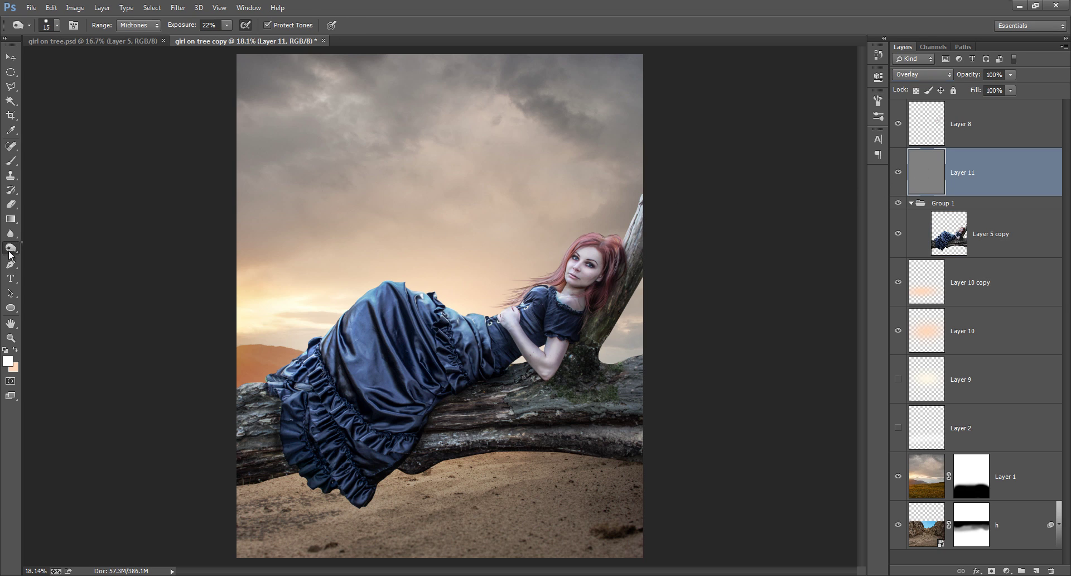
right_click(9, 252)
left_click(53, 258)
key("bracketright")
key("bracketright")
key("bracketright")
key("bracketright")
key("bracketright")
key("bracketright")
key("bracketright")
key("bracketright")
key("bracketright")
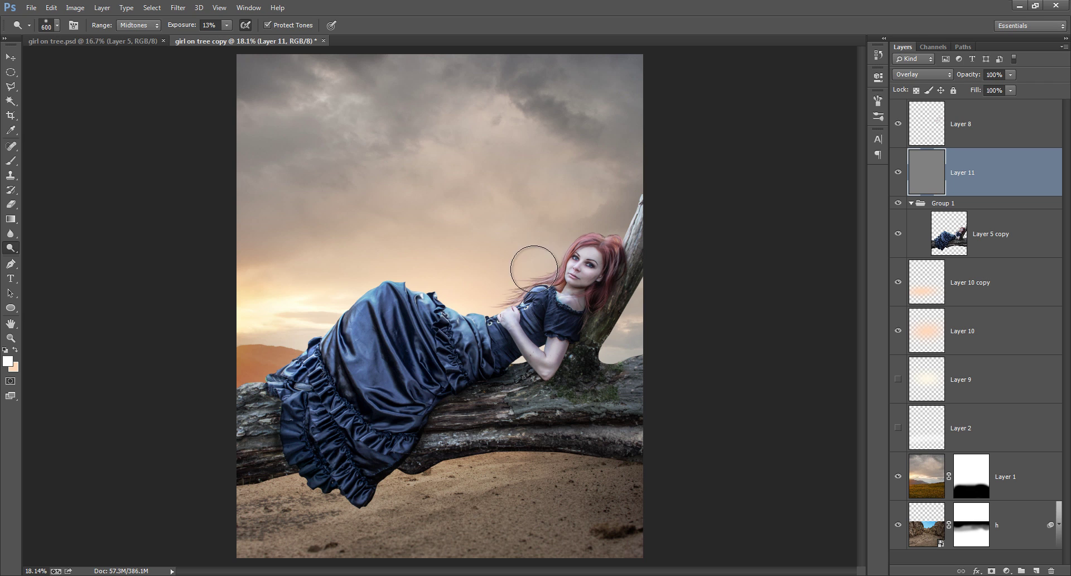
key("bracketright")
key("bracketright")
key("bracketright")
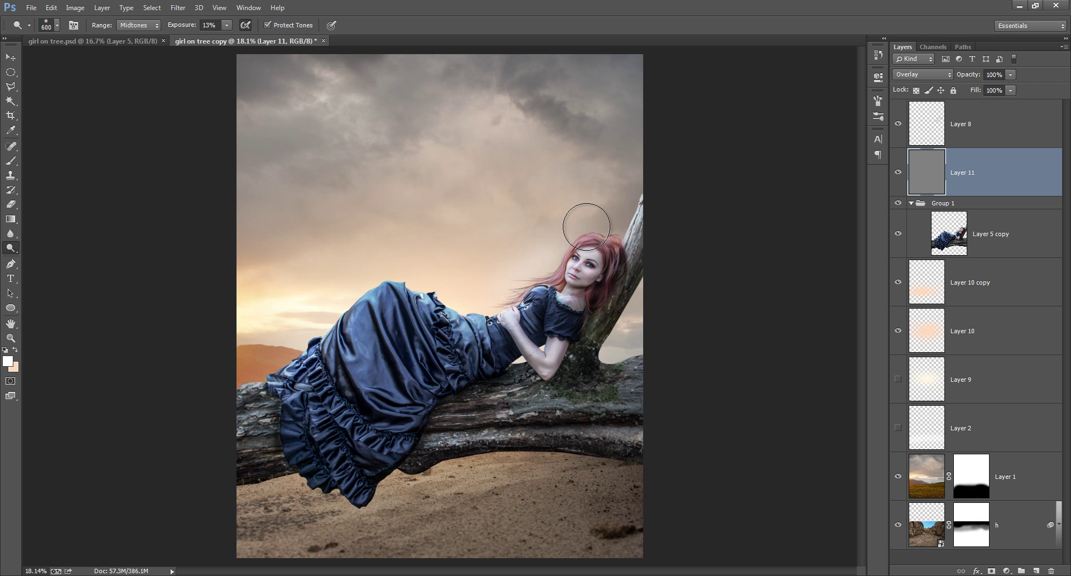
left_click_drag(530, 259, 613, 211)
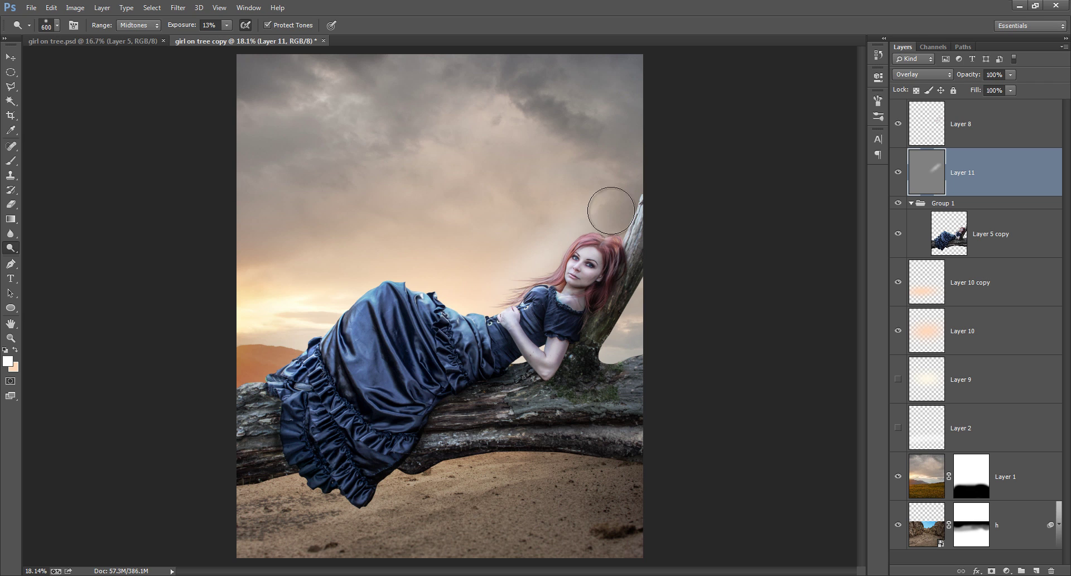
Clip Layer 11 to Group 1 and lighten the dress top and the area beside her hair
left_click(987, 195, "alt")
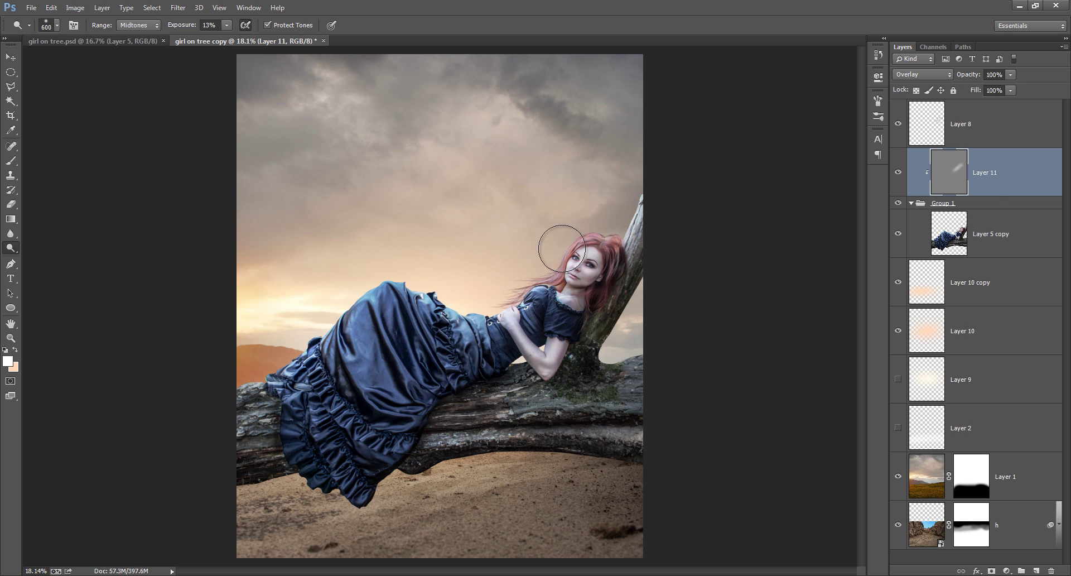
left_click_drag(436, 290, 378, 305)
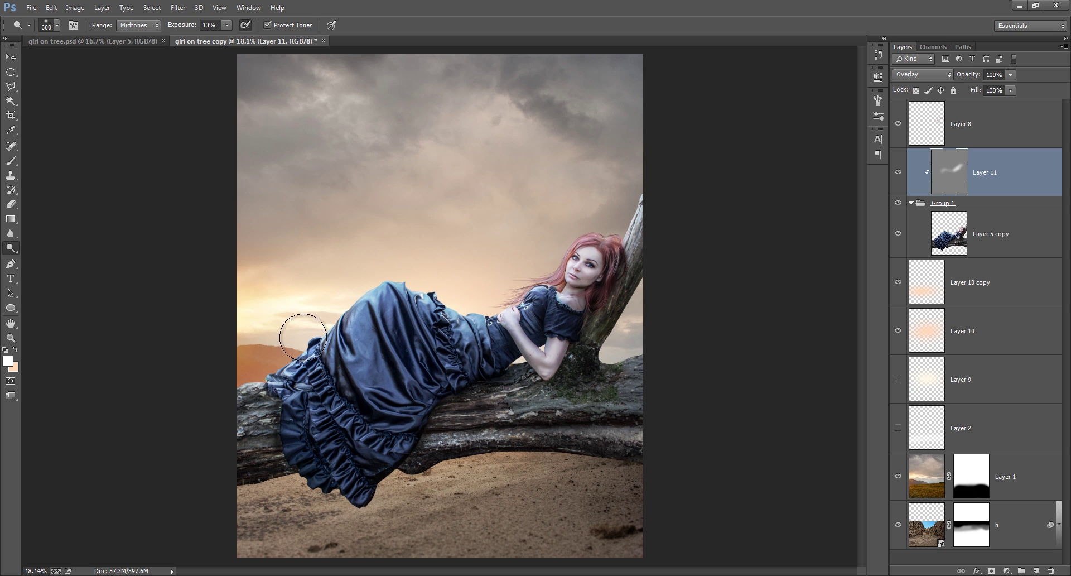
left_click_drag(502, 233, 529, 253)
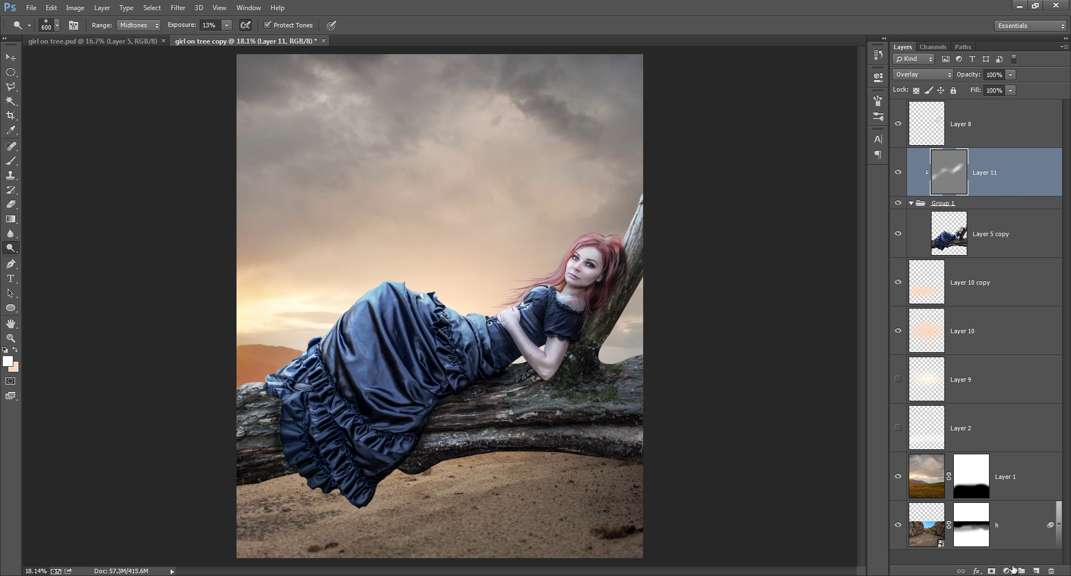
left_click(1036, 570)
Paint a soft peach glow, sampled from the sky, at the left edge with a ~1900 brush
key("b")
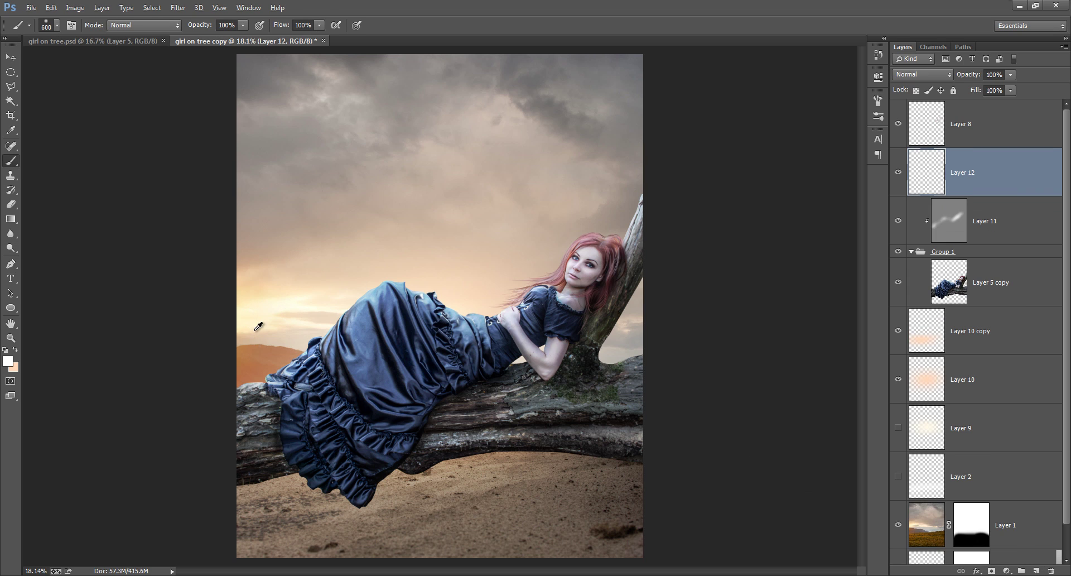
left_click(255, 329, "alt")
key("bracketright")
key("bracketright")
key("bracketright")
left_click(258, 357)
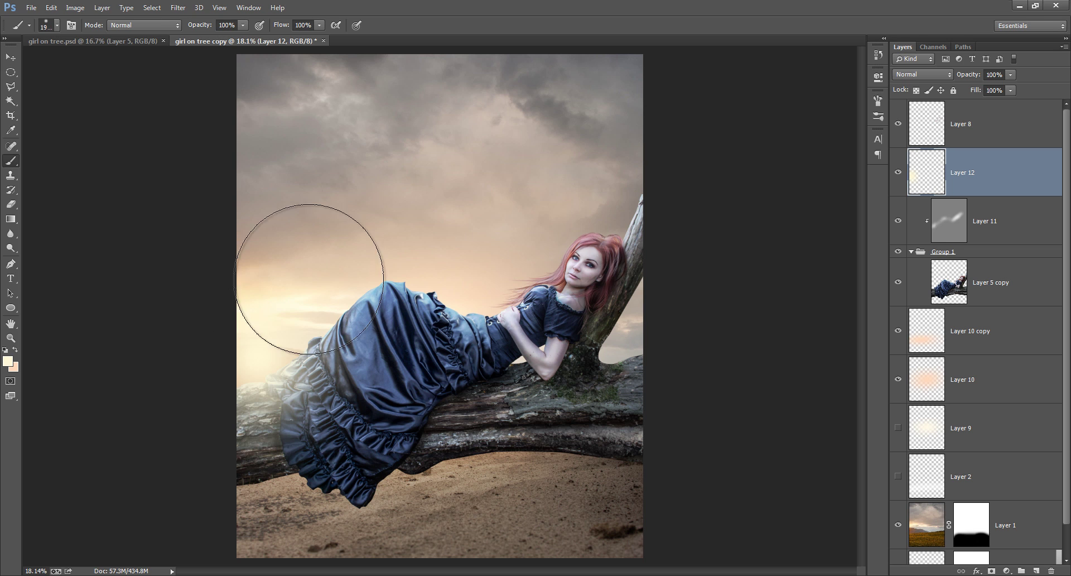
Set Layer 12 to Overlay after trying Soft Light, and add Layer 13 above Layer 11
left_click(929, 74)
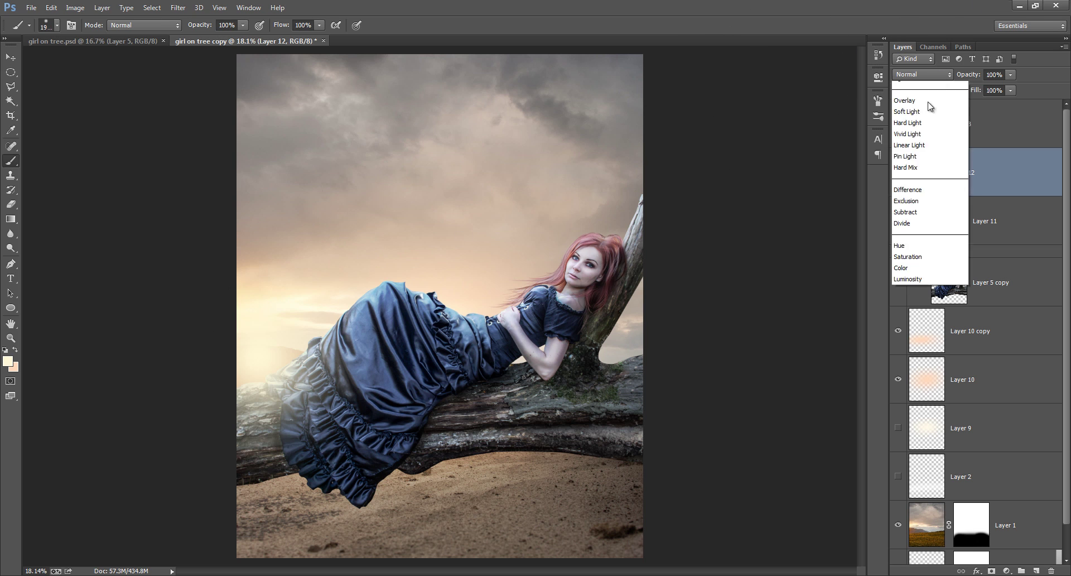
left_click(936, 264)
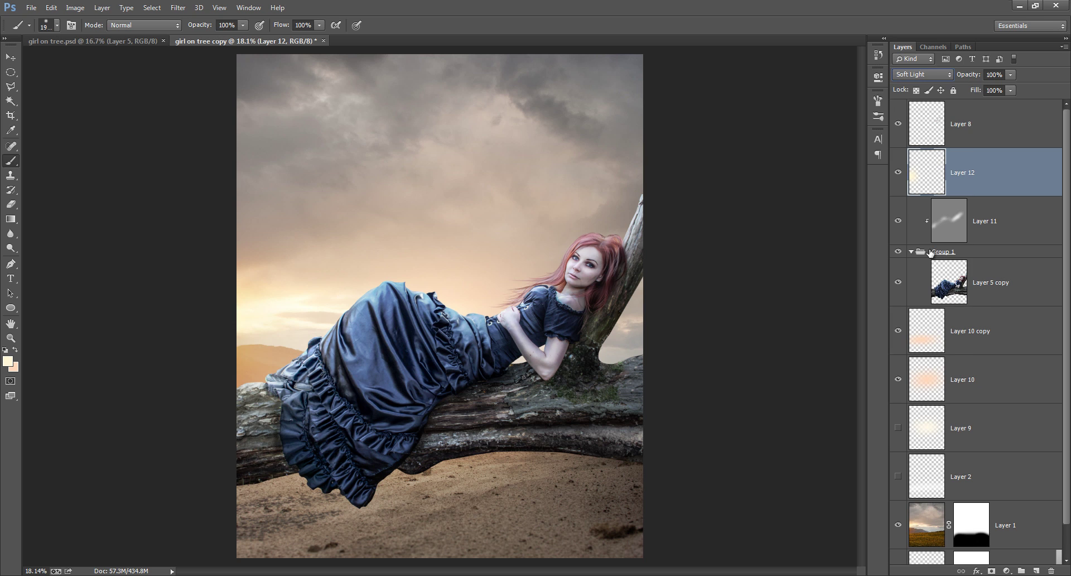
left_click(896, 174)
left_click(899, 173)
left_click(925, 76)
left_click(923, 251)
left_click(1019, 217)
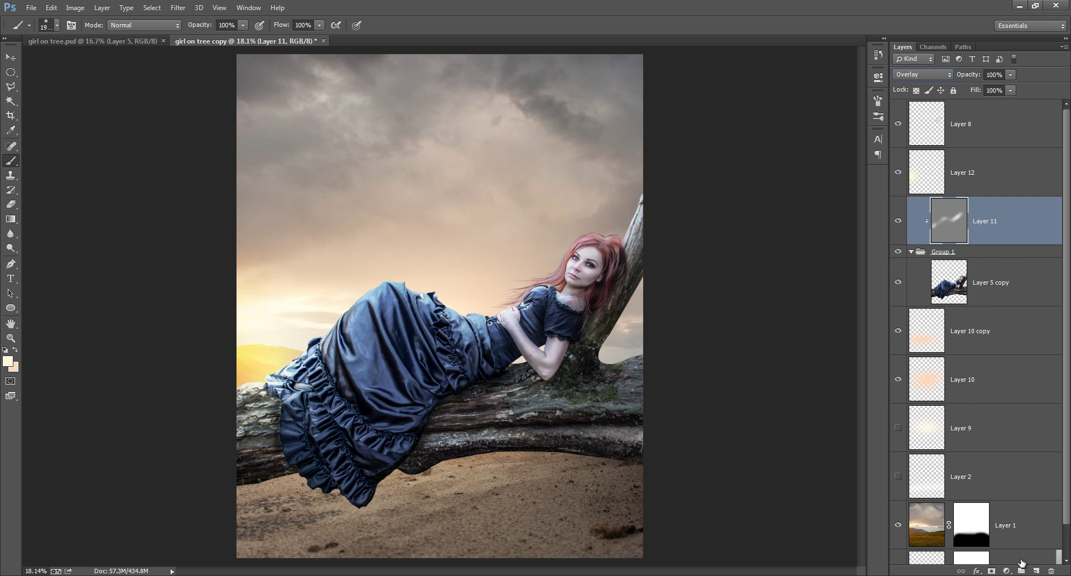
left_click(1037, 570)
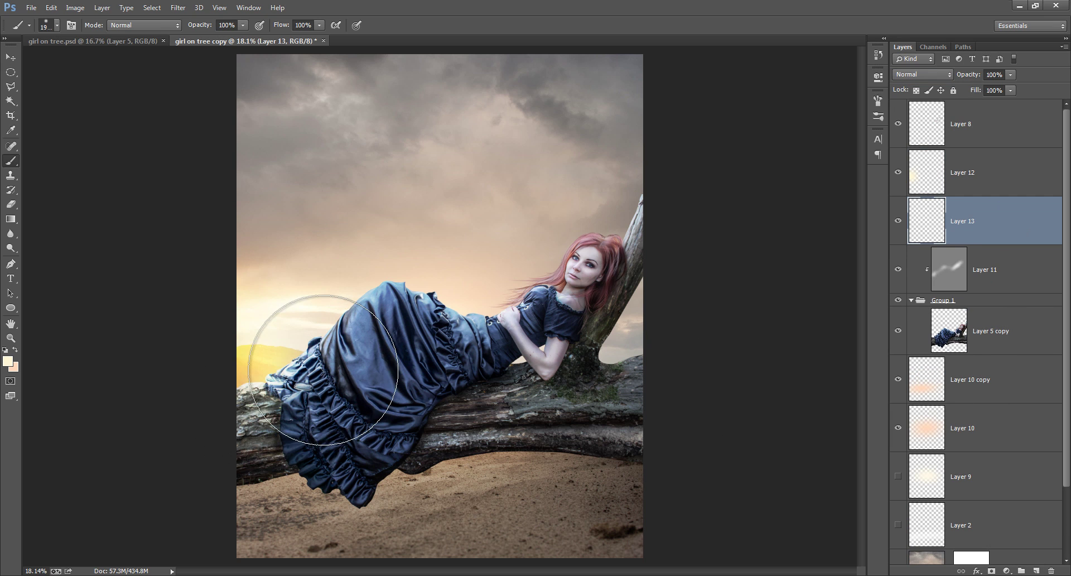
Brighten the sun glow, then paint soft light over the dress edge with a soft round brush at 700
left_click_drag(299, 360, 259, 391)
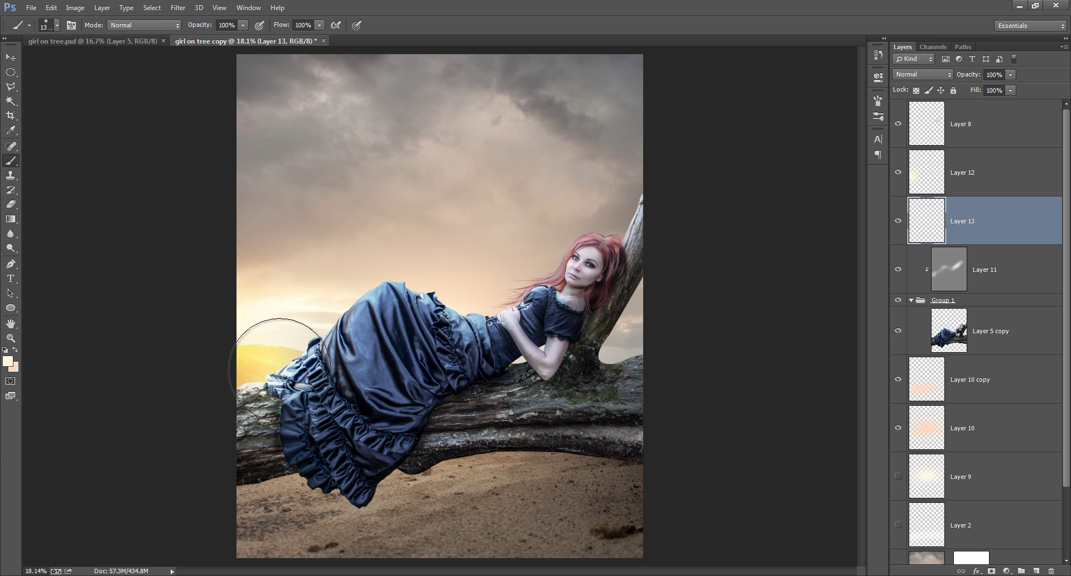
right_click(353, 251)
scroll(764, 390, "down", 8)
scroll(765, 443, "down", 8)
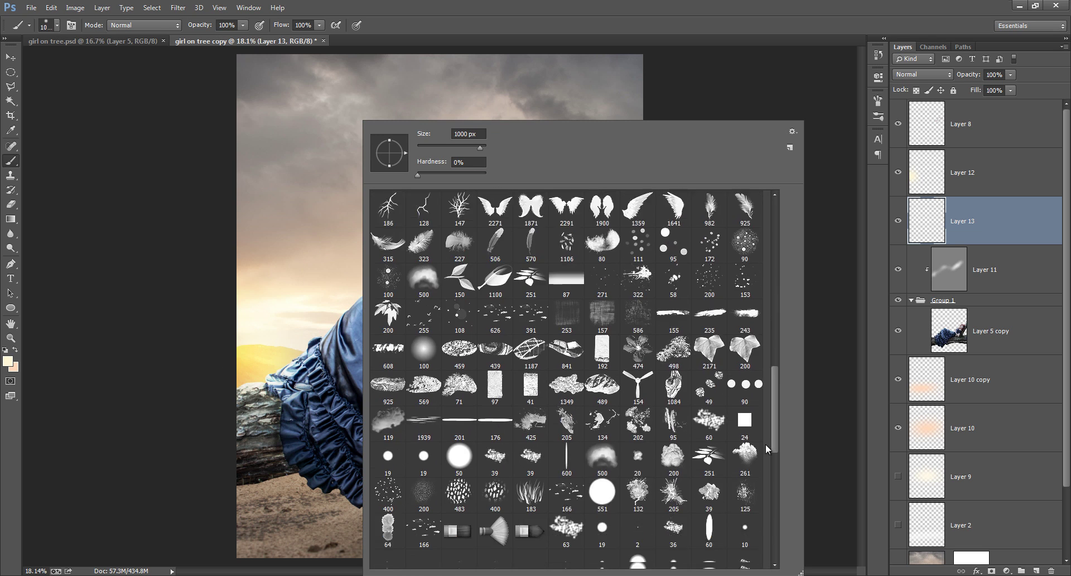
scroll(759, 503, "down", 8)
scroll(760, 522, "down", 8)
scroll(760, 523, "down", 3)
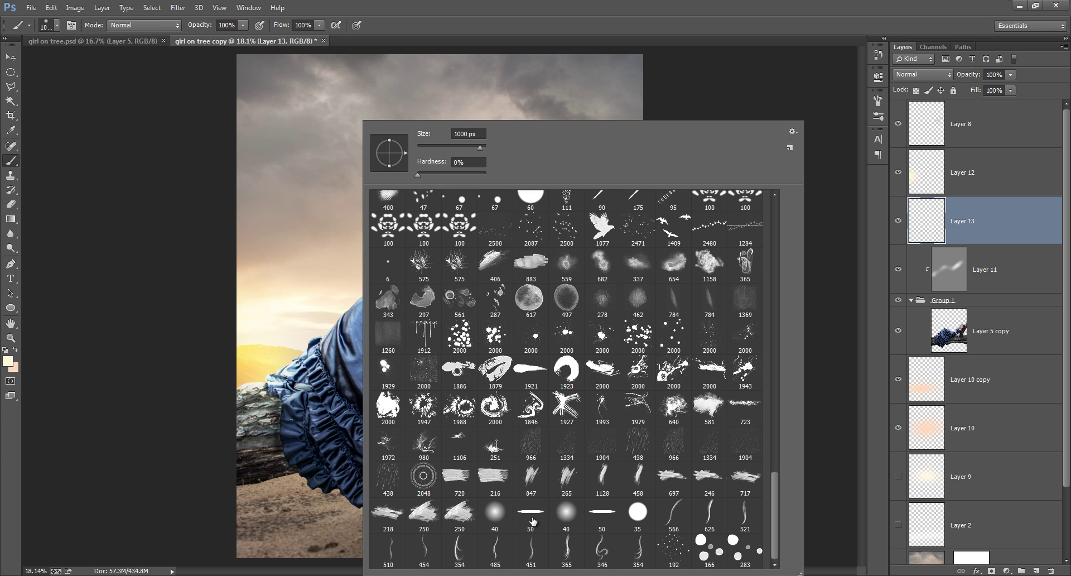
left_click(496, 510)
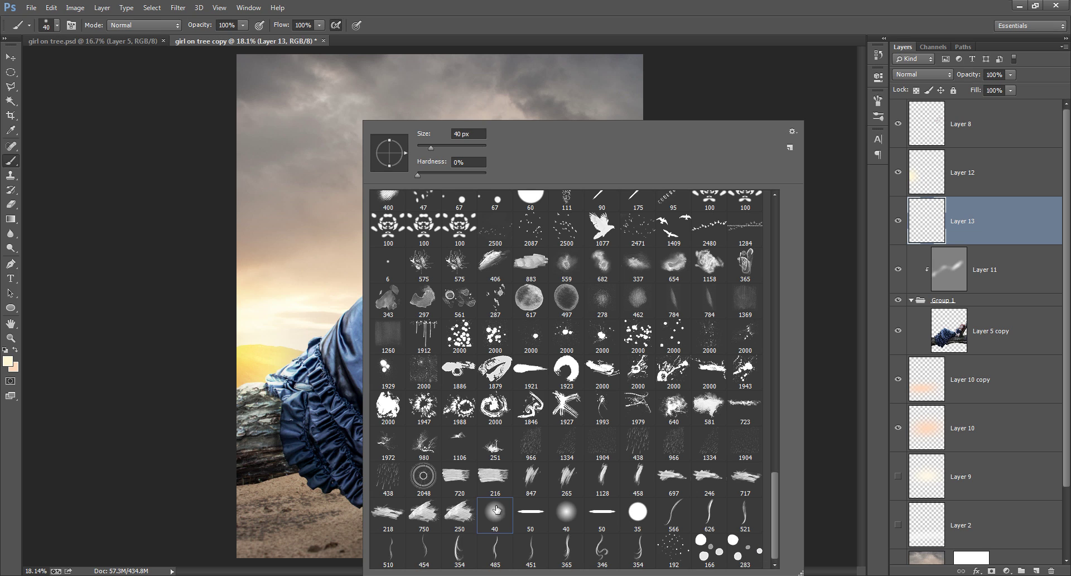
left_click(284, 361)
key("bracketright")
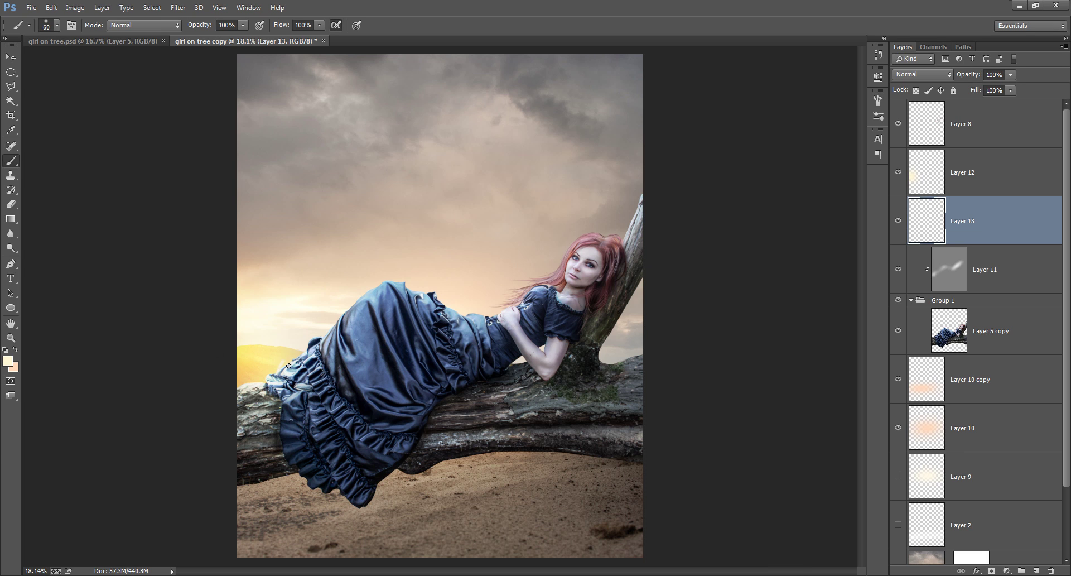
key("bracketright")
key("bracketright")
key("bracketright")
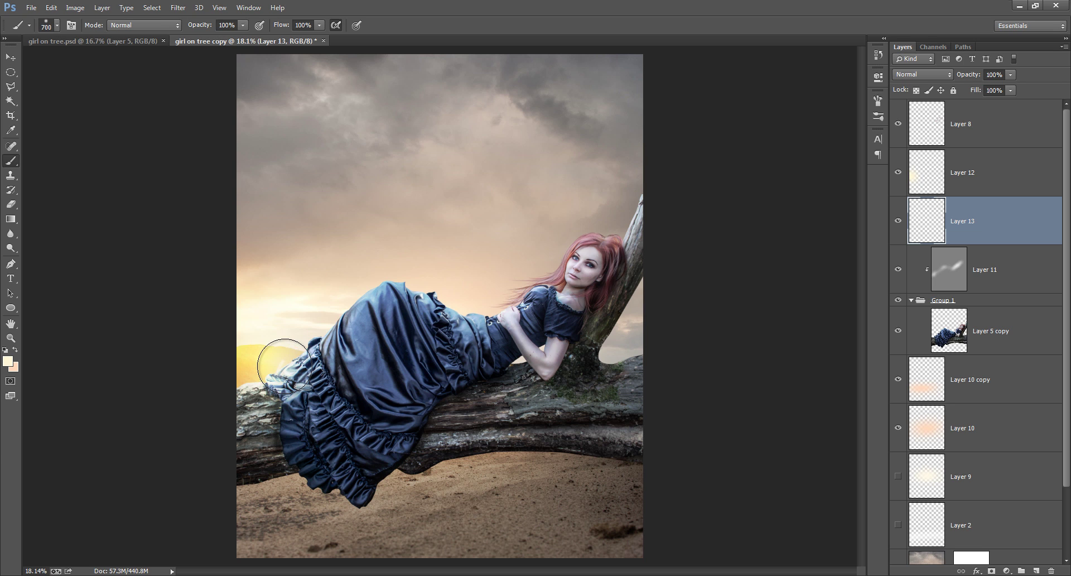
mouse_move(275, 359)
left_mouse_down()
mouse_move(251, 370)
mouse_move(293, 347)
left_mouse_up()
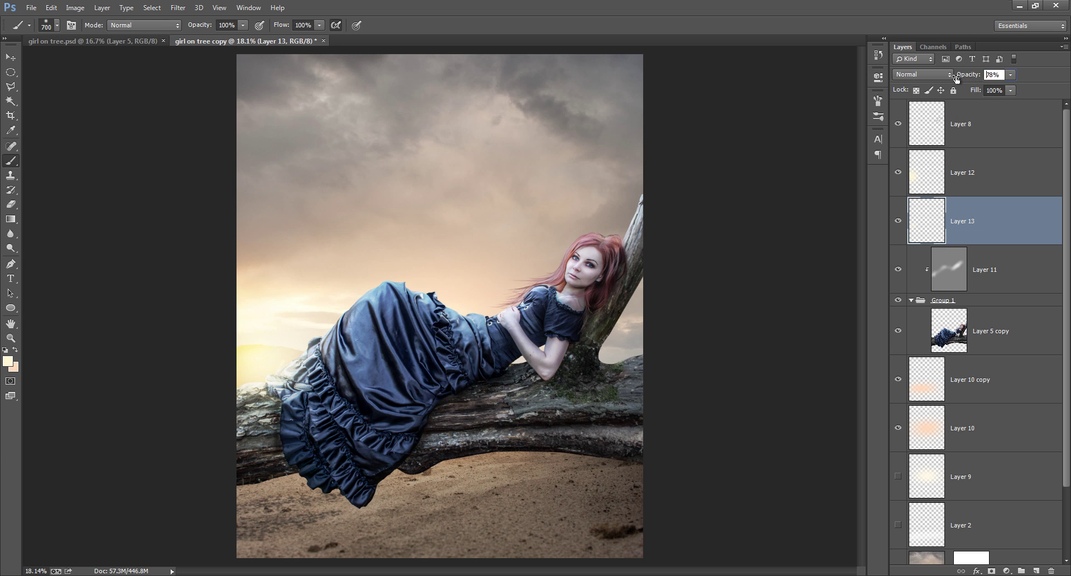
Lower Layer 13 opacity to 51% and compare the glow by toggling Layer 12
left_click_drag(956, 78, 927, 78)
left_click(966, 163)
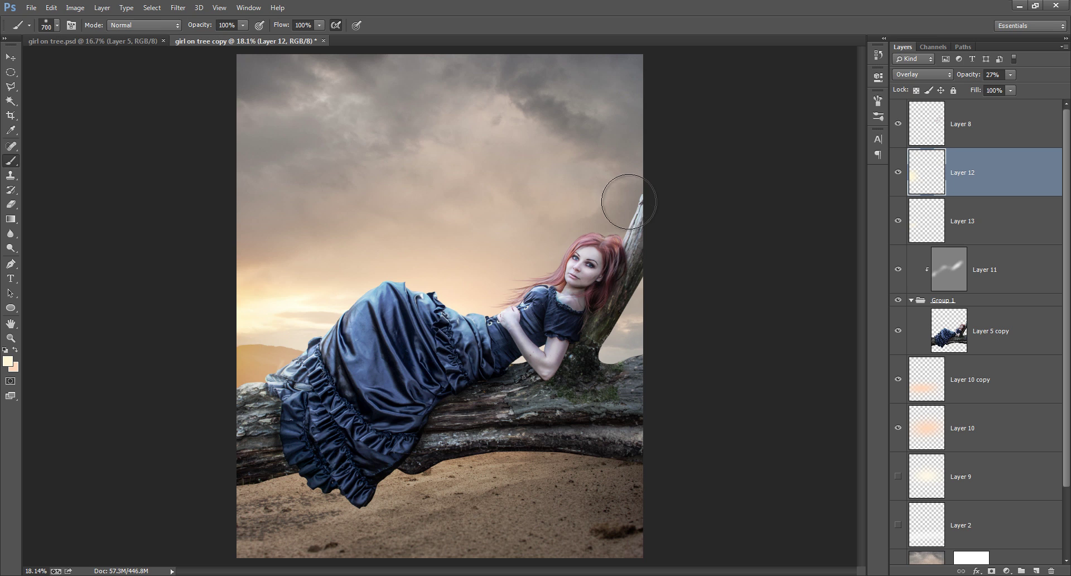
left_click(942, 265)
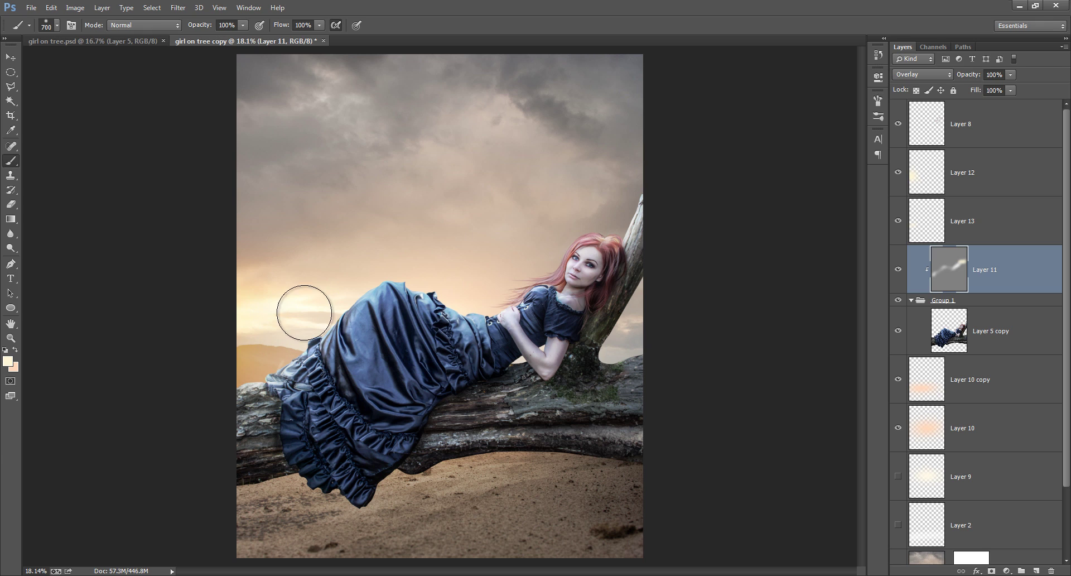
left_click(898, 185)
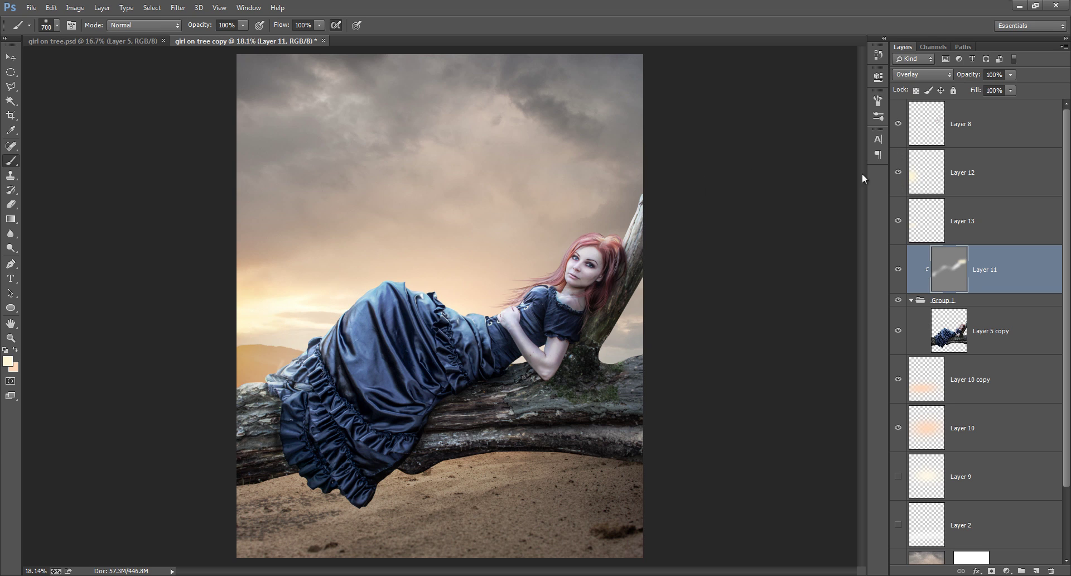
left_click(924, 218)
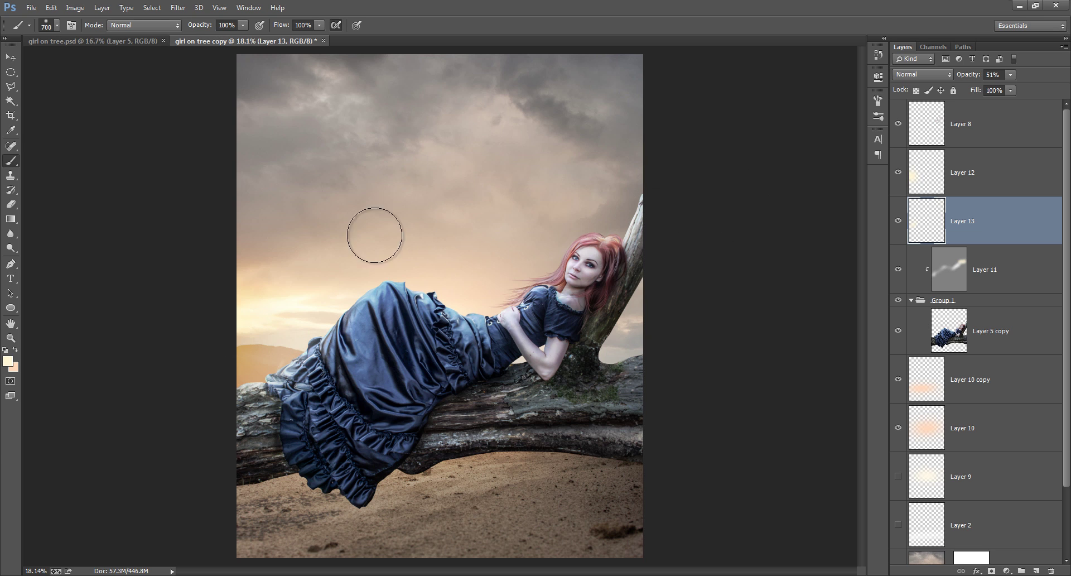
Paint a faint light stroke along the dress edge, then add Layer 14 above Layer 8
left_click_drag(310, 321, 287, 341)
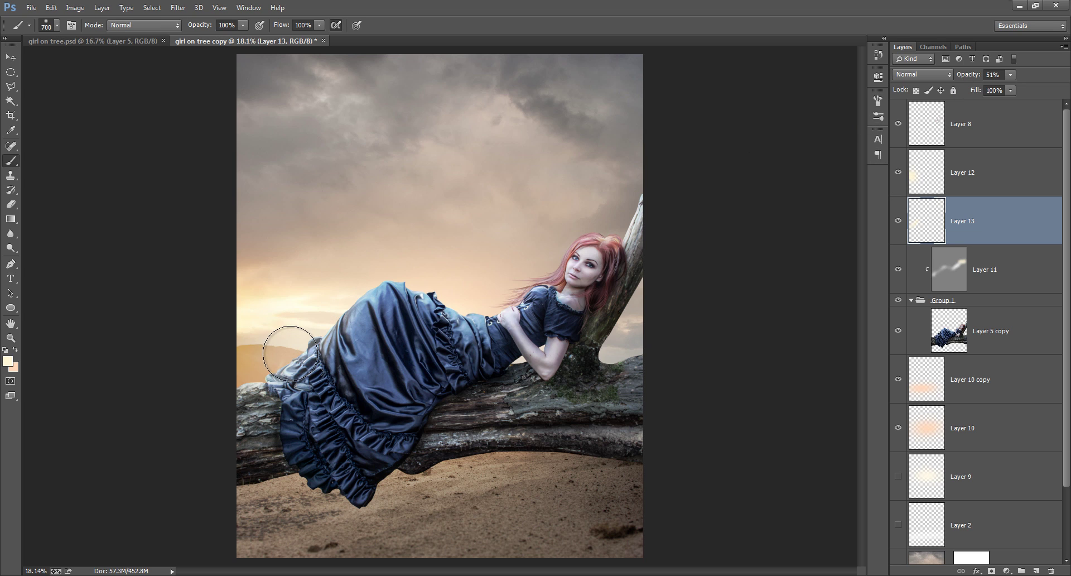
left_click(997, 129)
left_click(1036, 570)
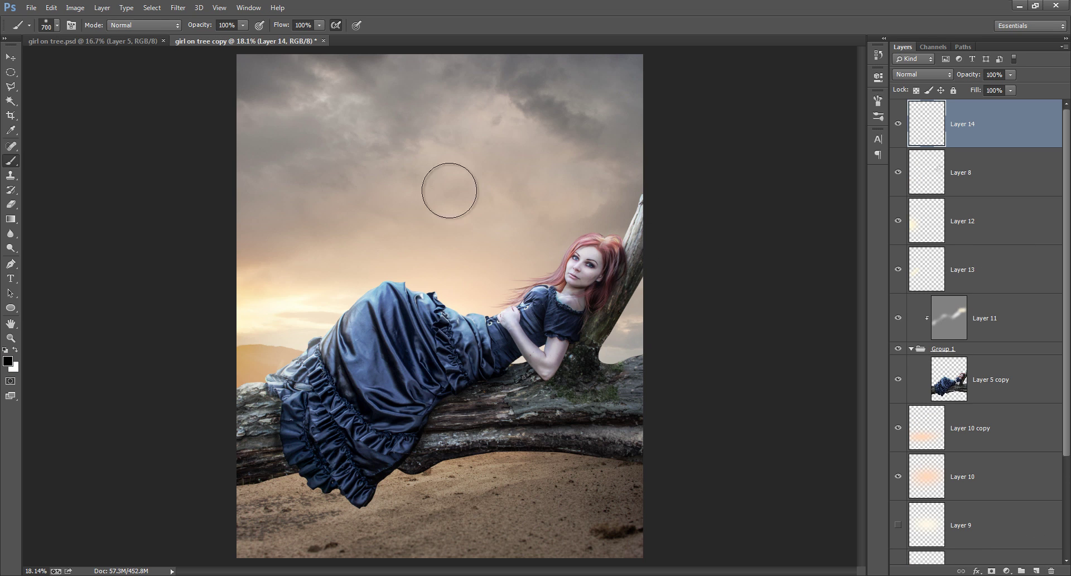
Fill Layer 14 with black, render a Lens Flare on it, and blend it in Screen mode
key("ctrl+BackSpace")
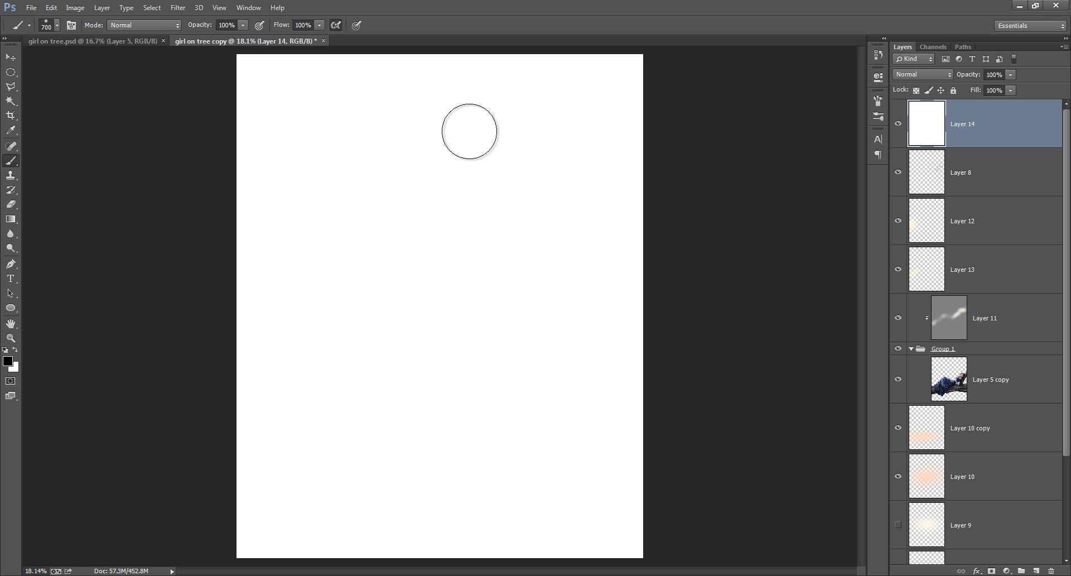
key("alt+BackSpace")
left_click(178, 7)
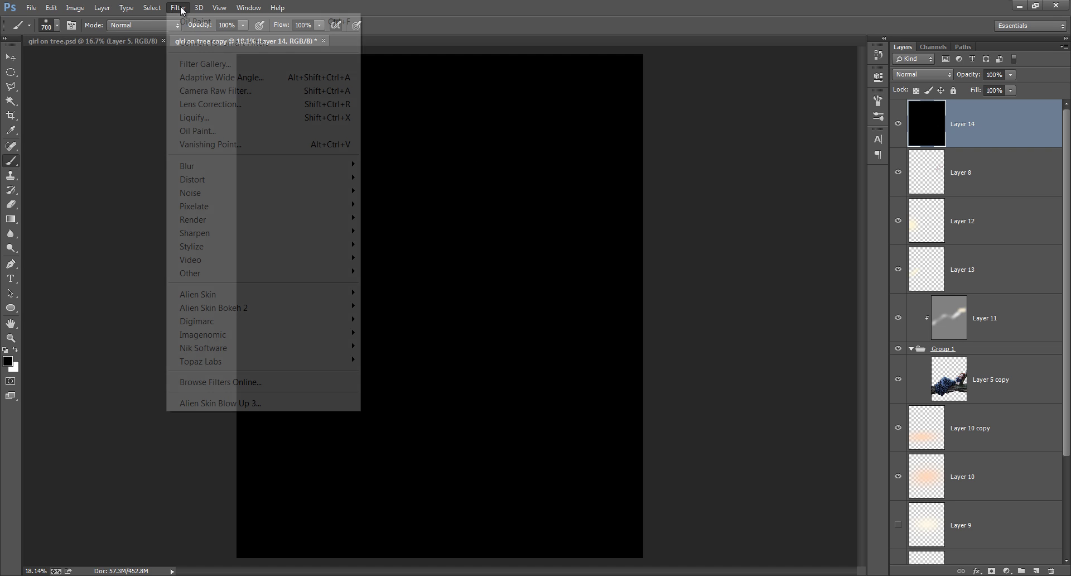
mouse_move(209, 219)
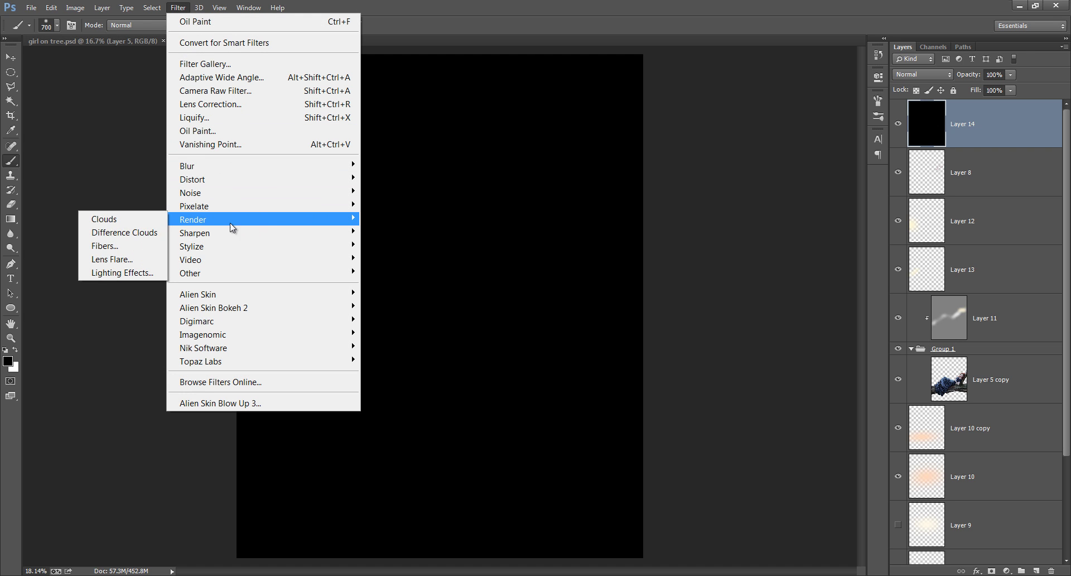
left_click(139, 260)
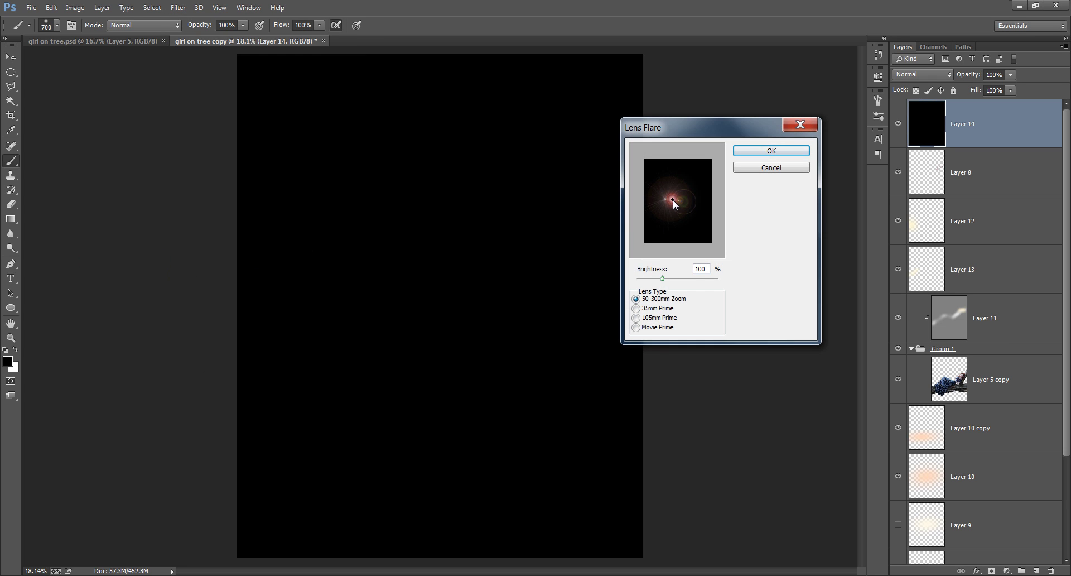
left_click(782, 151)
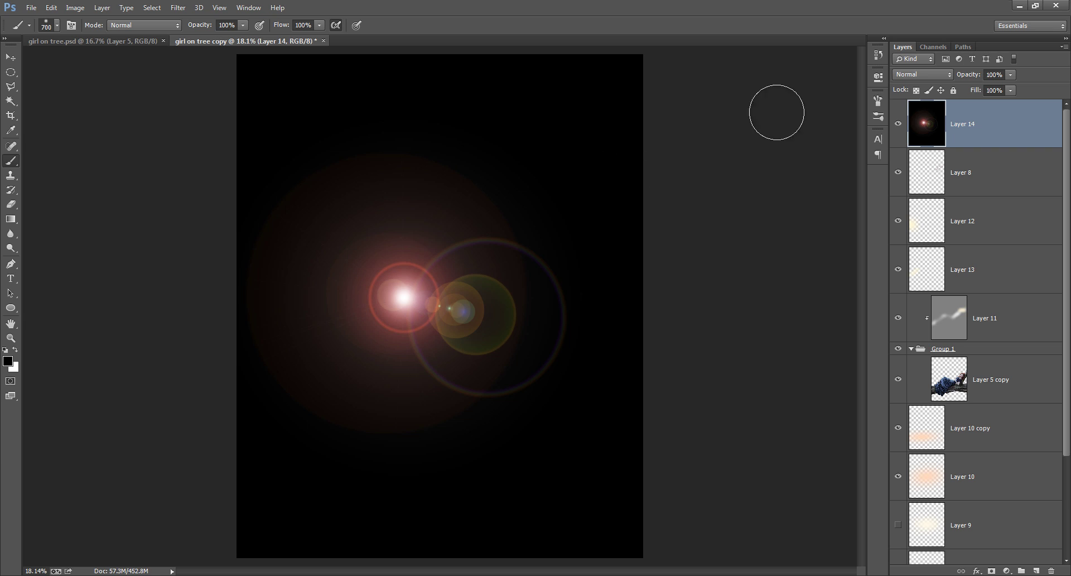
left_click(917, 75)
left_click(915, 198)
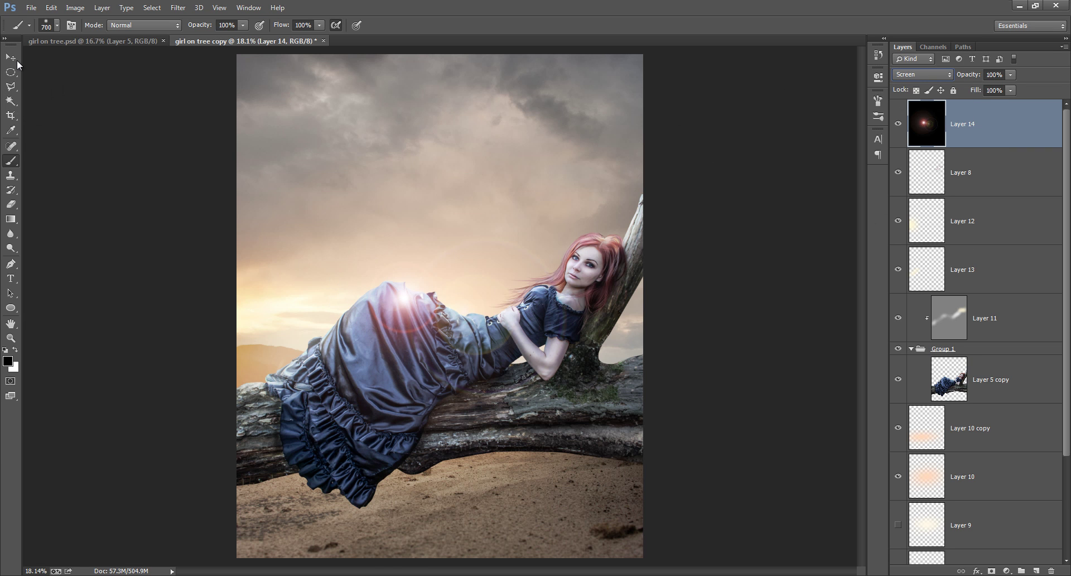
Move the flare onto the left horizon and save as girl on tree copy2.psd
key("v")
left_click_drag(417, 292, 264, 332)
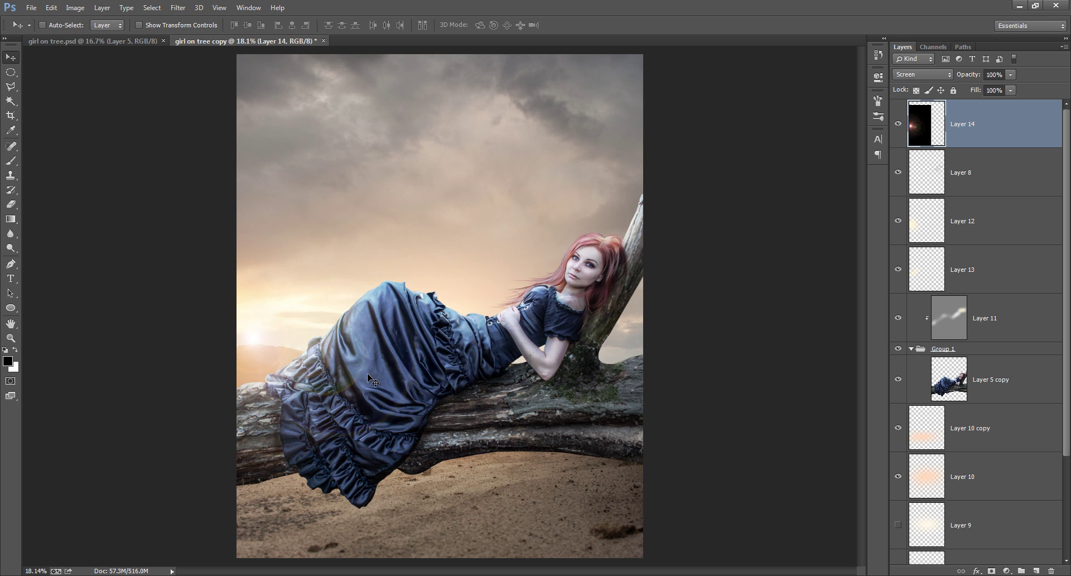
mouse_move(349, 358)
left_mouse_down()
mouse_move(363, 335)
mouse_move(351, 366)
left_mouse_up()
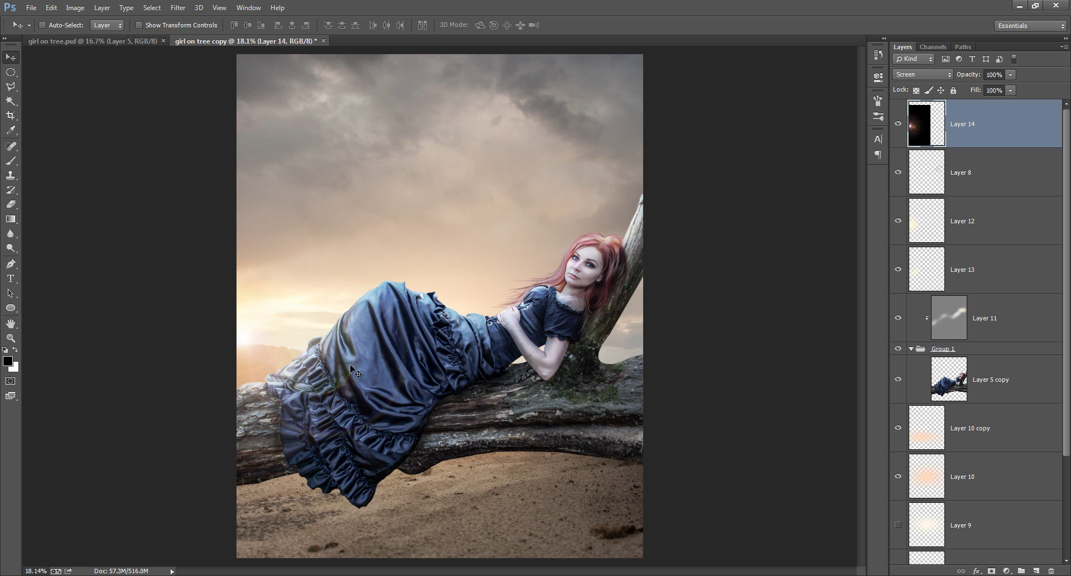
left_click(898, 124)
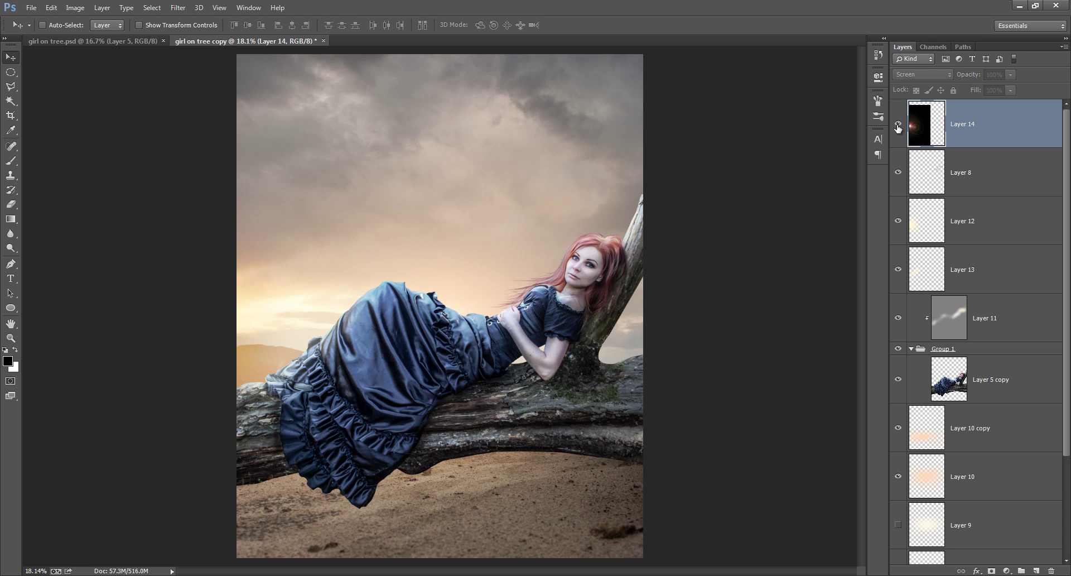
left_click(898, 124)
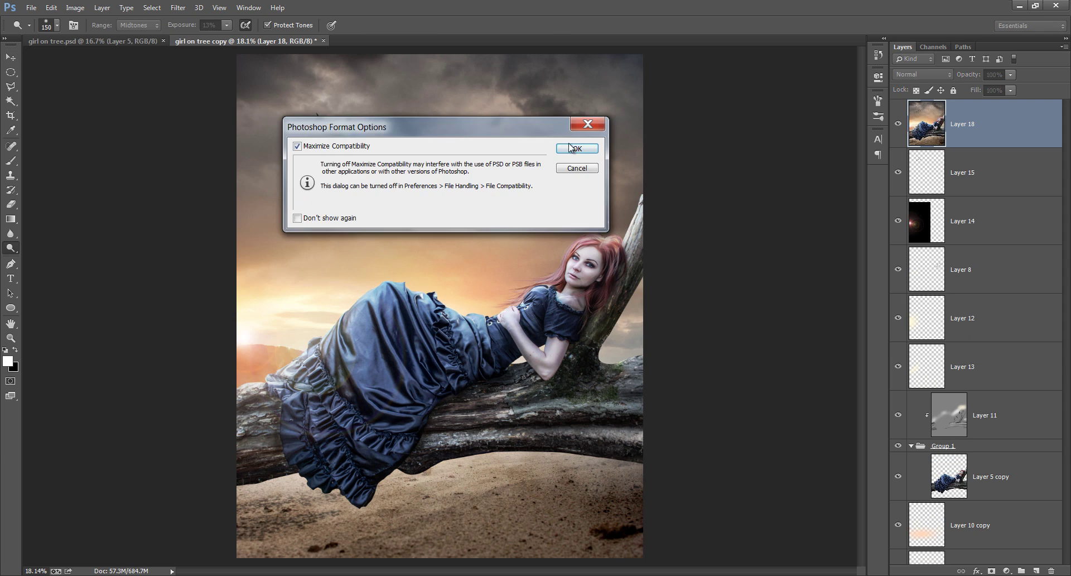
left_click(576, 146)
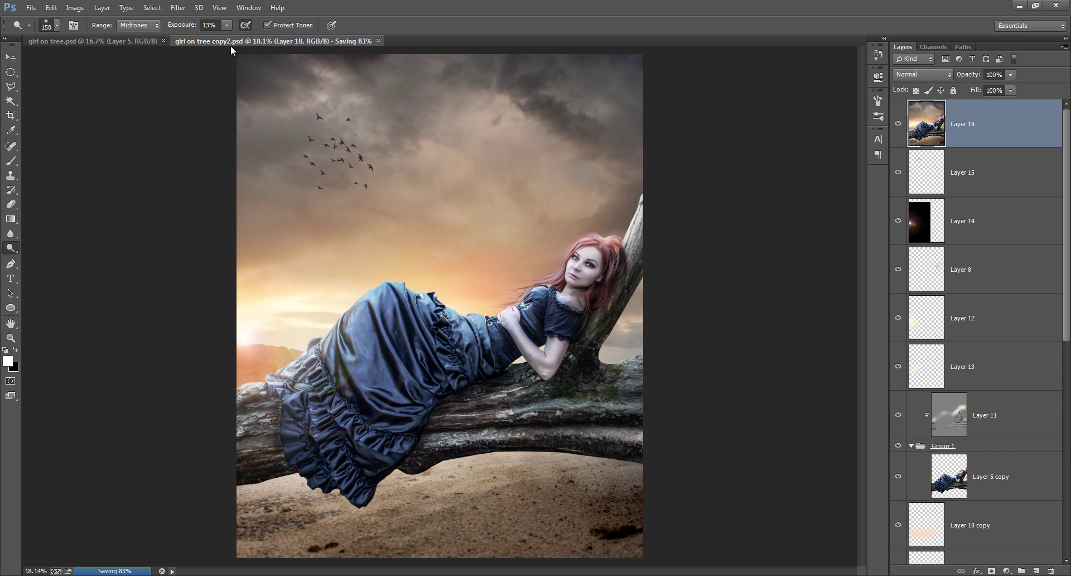
Launch Color Efex Pro 4 from the Filter menu on the current image
left_click(177, 8)
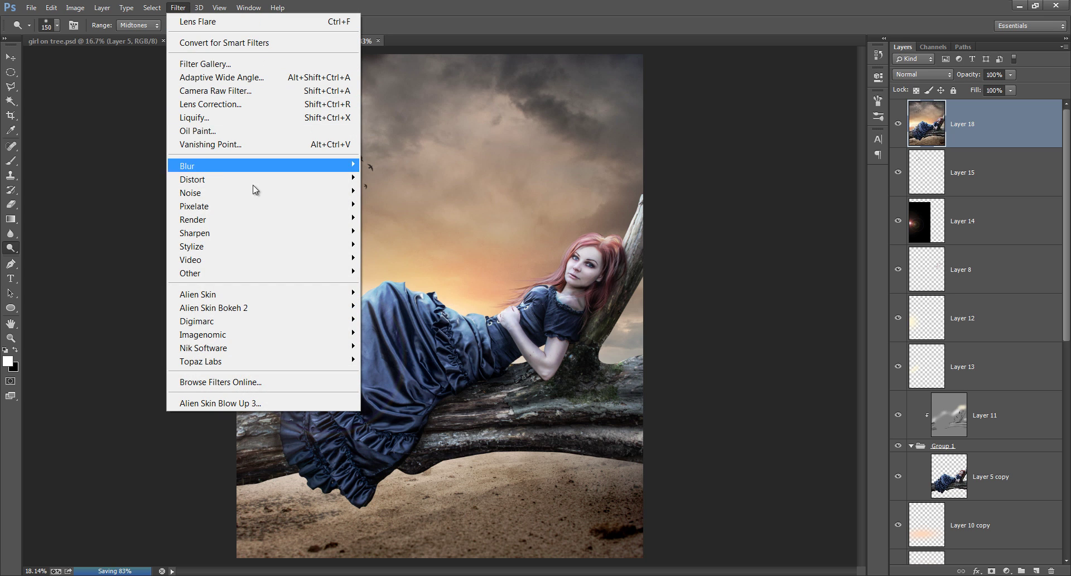
mouse_move(203, 347)
left_click(402, 348)
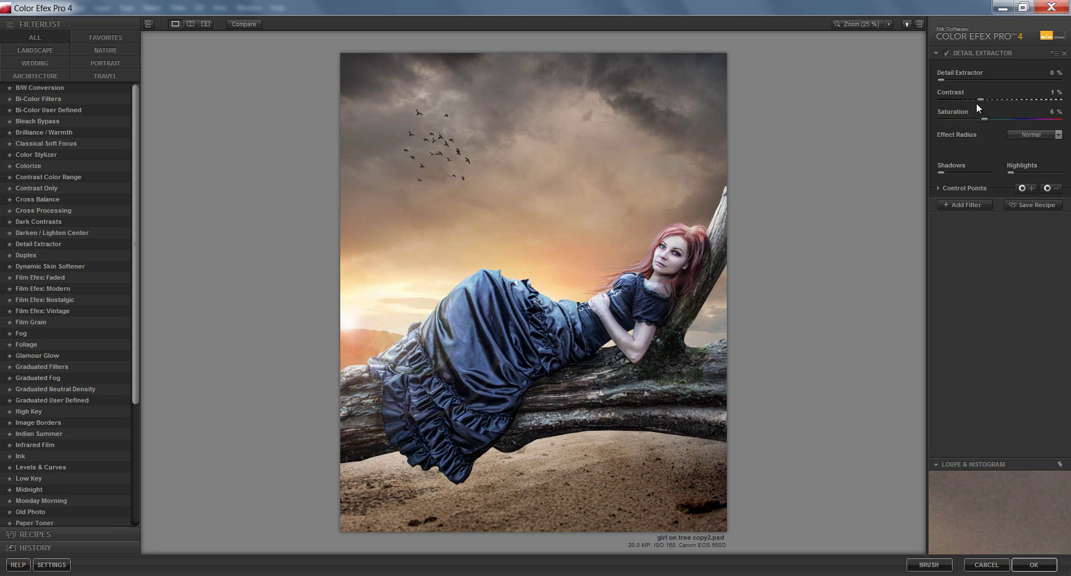
Add Darken / Lighten Center after Detail Extractor, raising Center Luminosity to 31% (Border −47%)
left_click(963, 206)
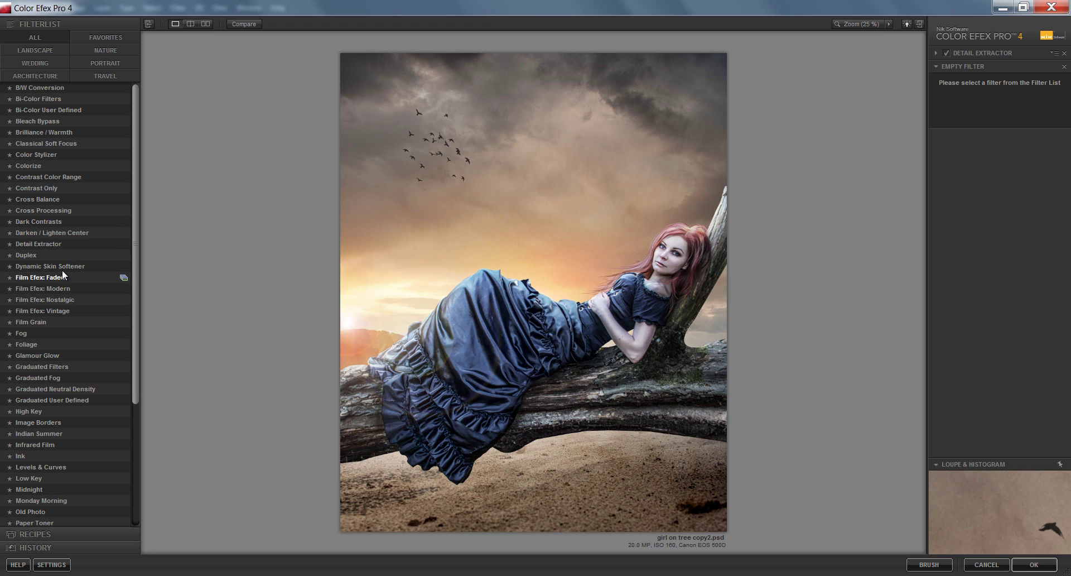
left_click(72, 233)
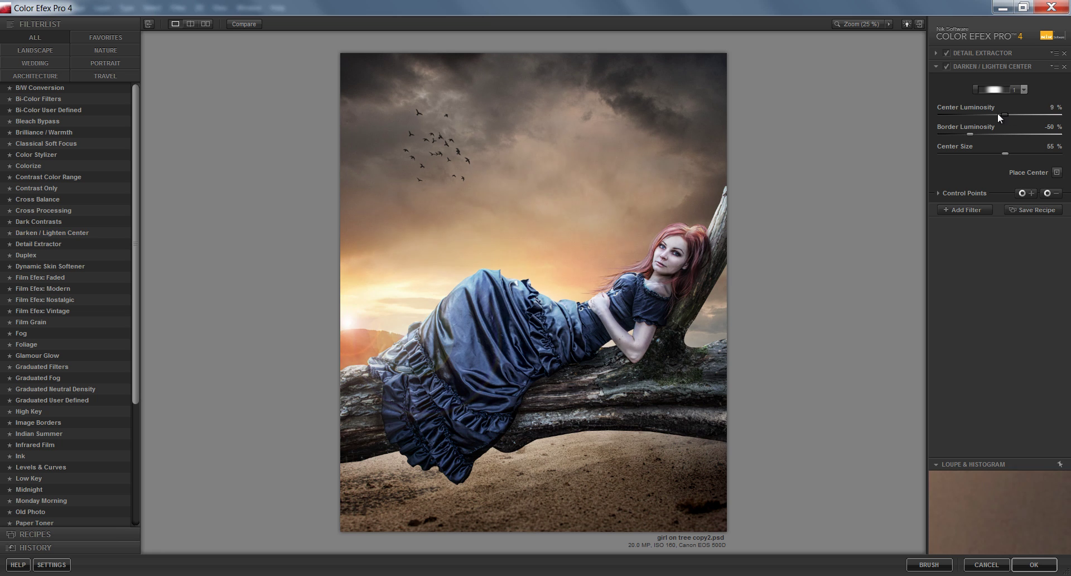
mouse_move(1012, 114)
left_mouse_down()
mouse_move(994, 136)
mouse_move(954, 135)
mouse_move(975, 141)
left_mouse_up()
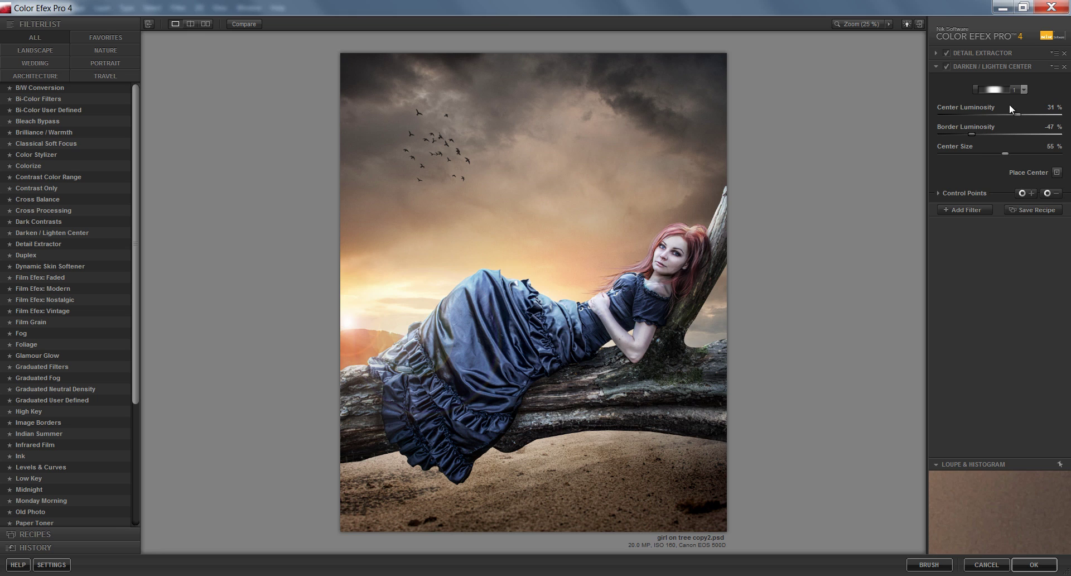
Compare Darken / Lighten Center on and off, then add Fog as the next filter
left_click(968, 211)
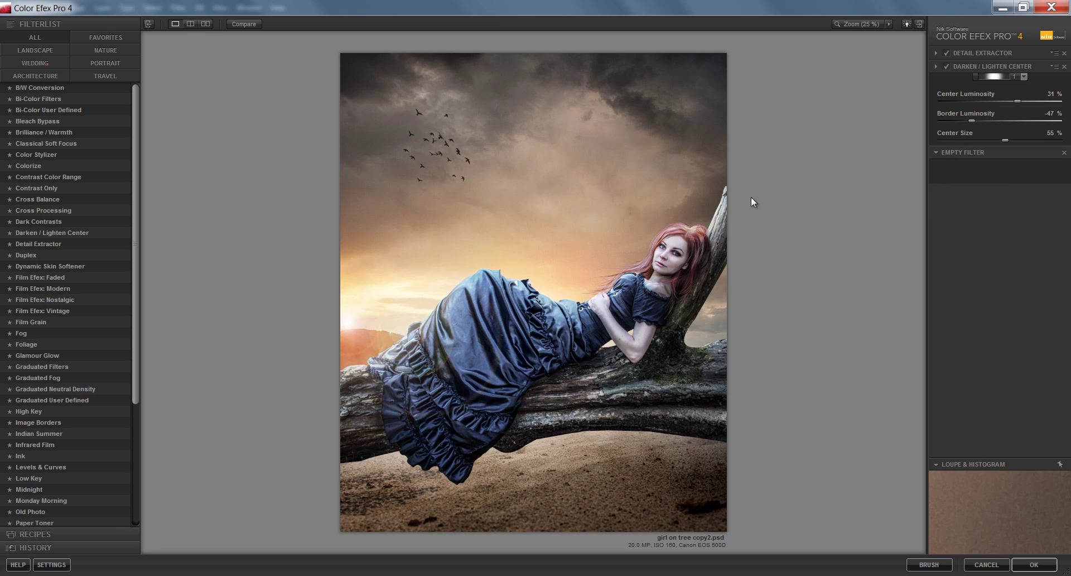
left_click(946, 66)
left_click(946, 66)
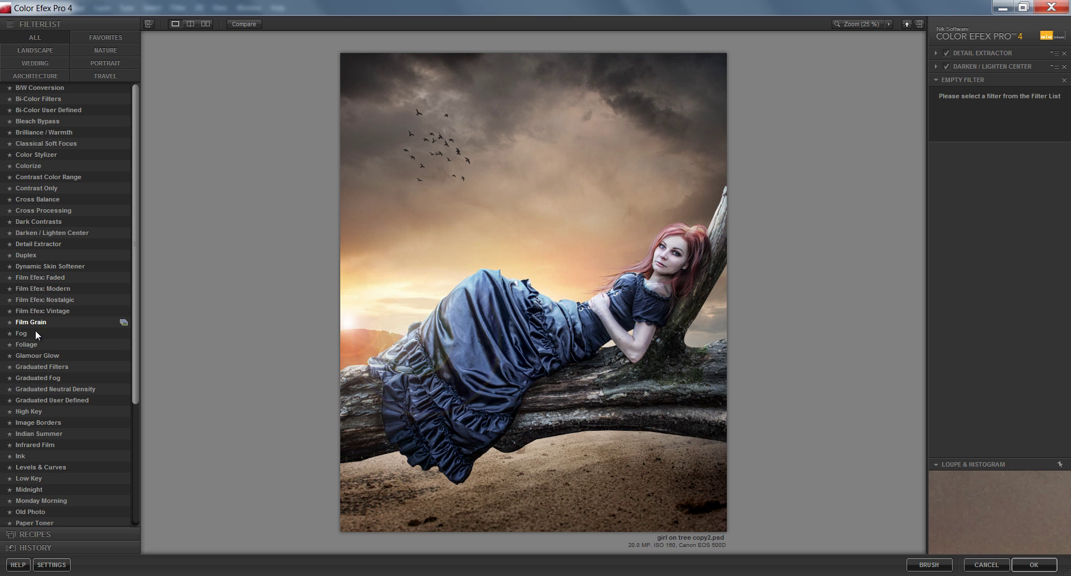
left_click(21, 333)
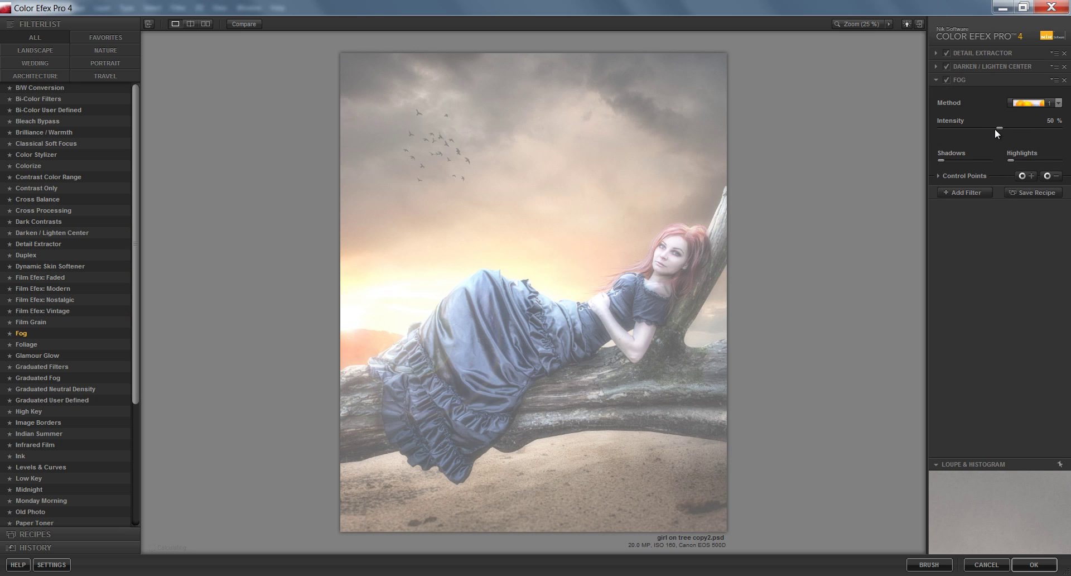
Lower the Fog intensity to about 7% and apply the result as a new layer
left_click_drag(998, 128, 905, 129)
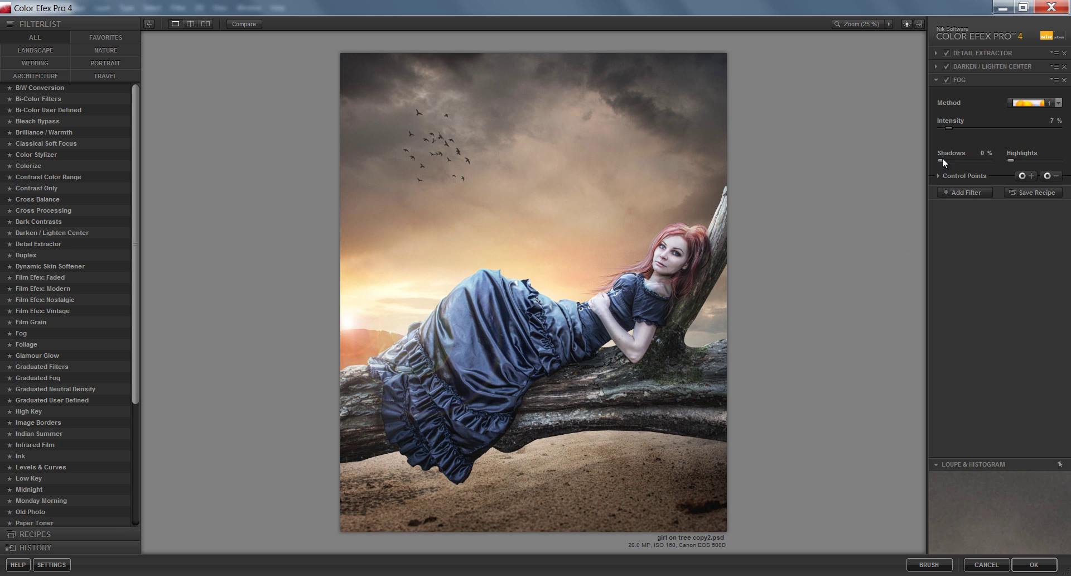
mouse_move(998, 512)
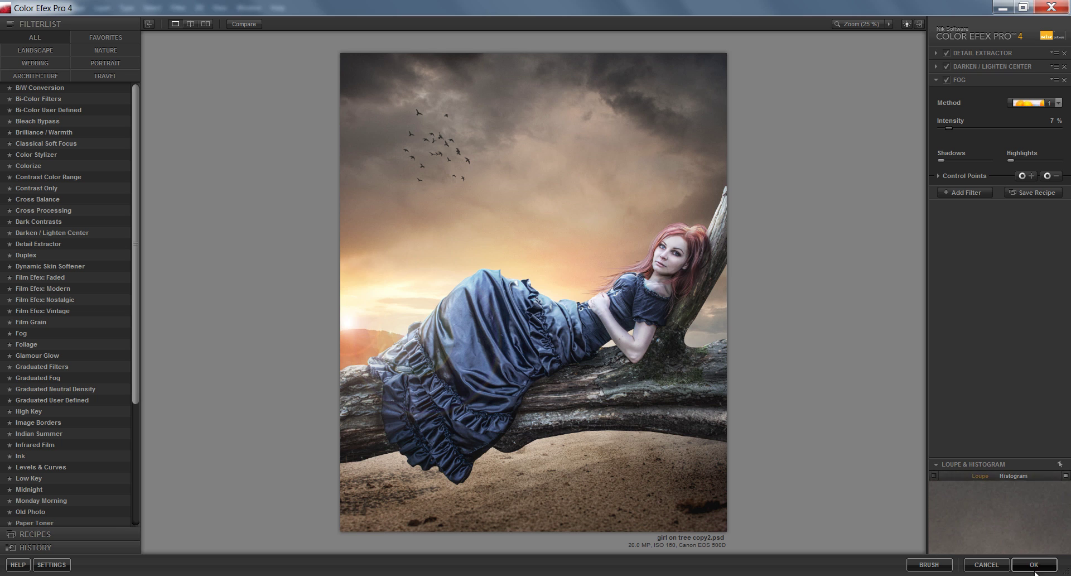
left_click(1034, 565)
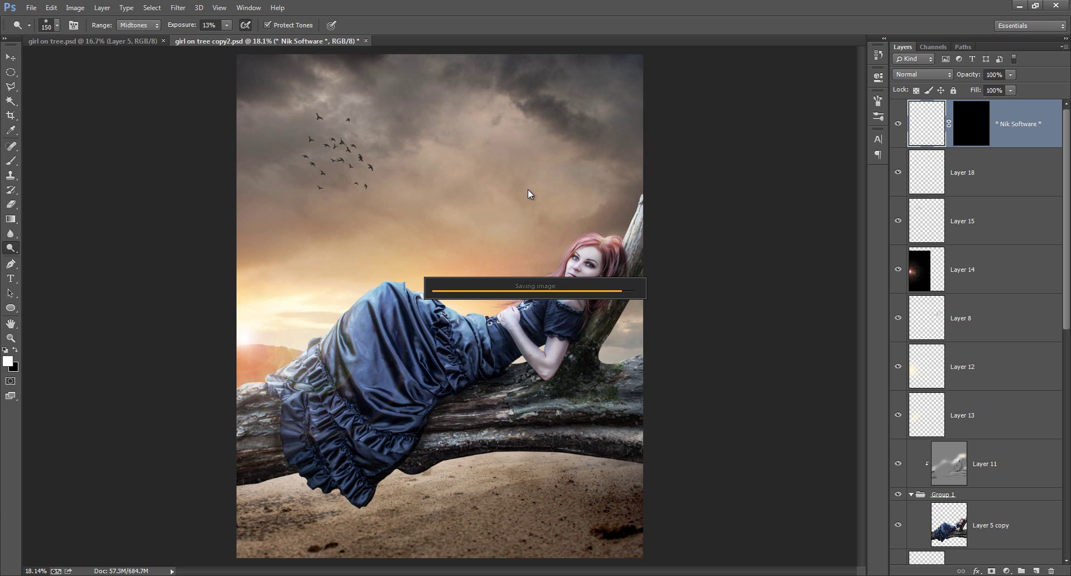
Compare the Color Efex Pro 4 layer on and off, then open Camera Raw Filter's Adjustment Brush
left_click(898, 126)
left_click(898, 126)
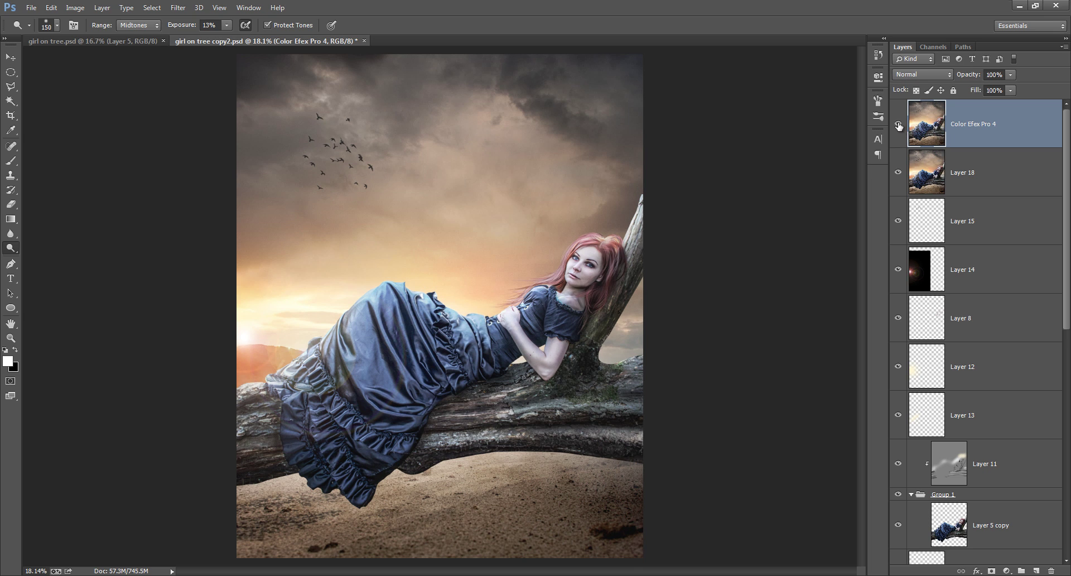
left_click(178, 7)
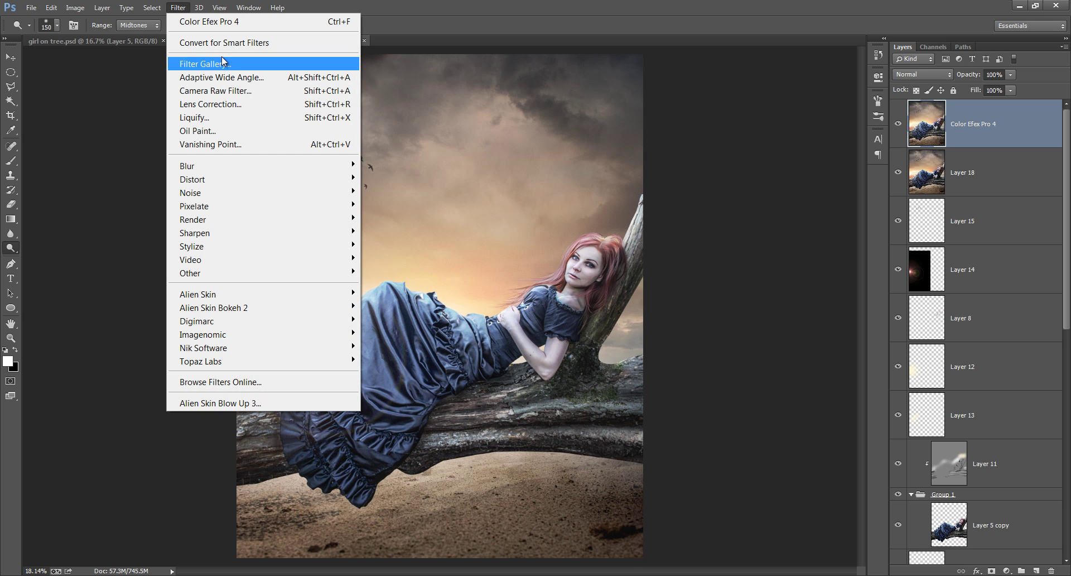
left_click(258, 93)
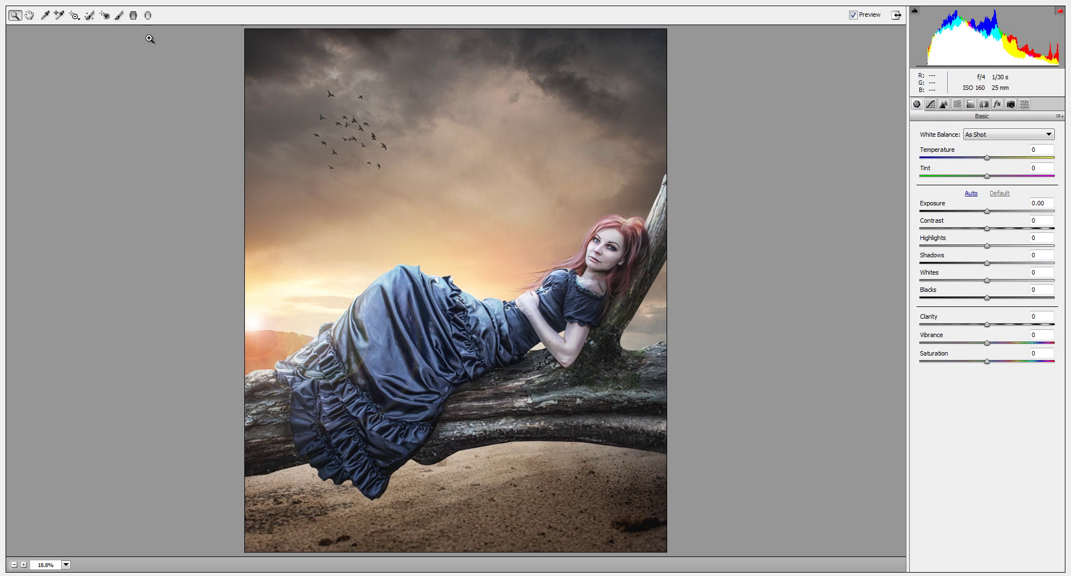
left_click(119, 15)
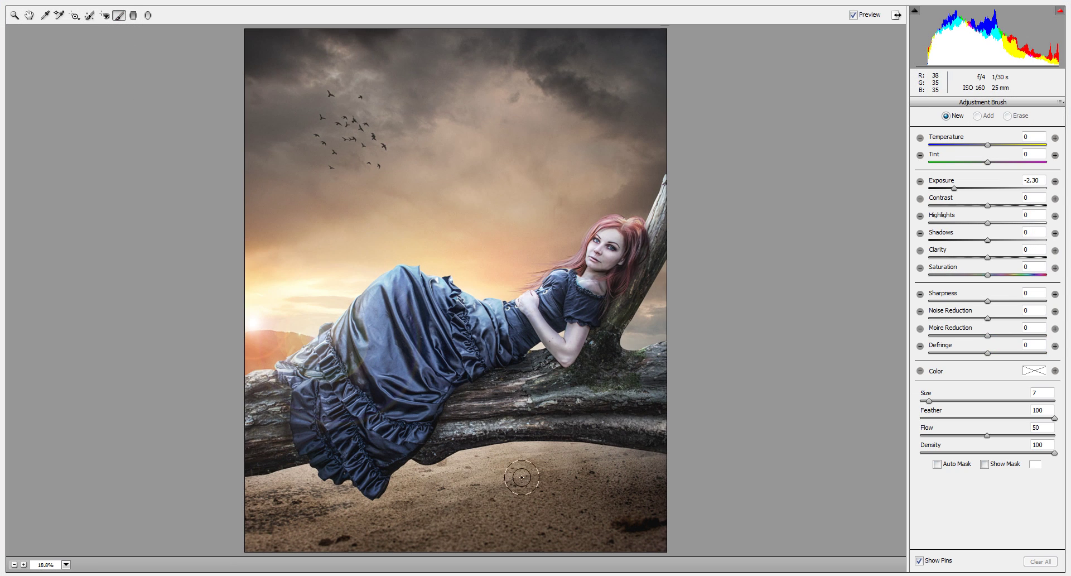
Brush a darkening over the lower-right sand with a larger brush, easing it to −1.05 exposure
key("bracketright")
key("bracketright")
key("bracketright")
key("bracketright")
key("bracketright")
key("bracketright")
key("bracketright")
key("bracketright")
key("bracketright")
mouse_move(667, 523)
left_mouse_down()
mouse_move(576, 551)
mouse_move(196, 518)
left_mouse_up()
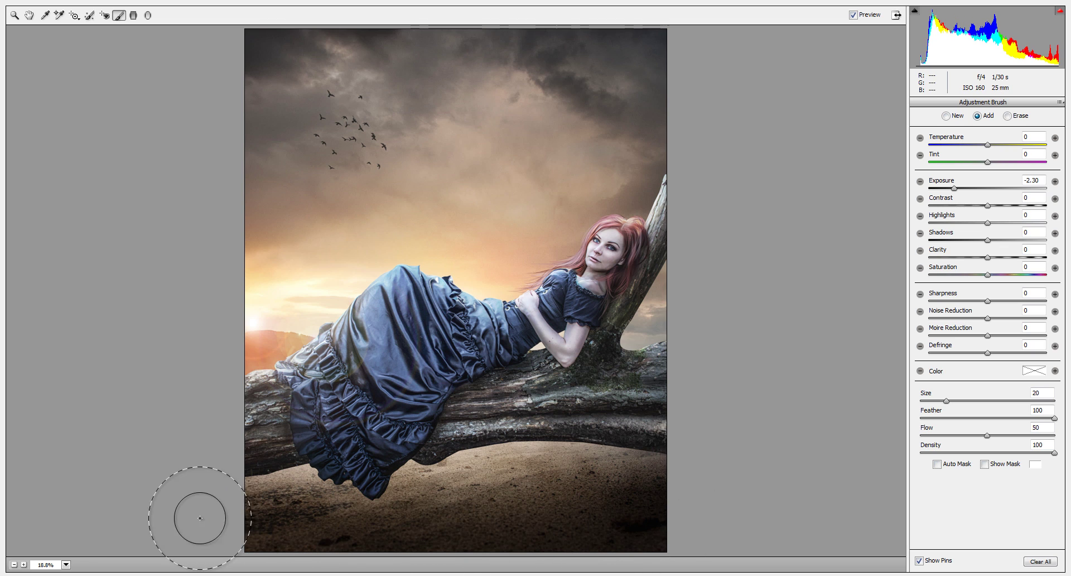
left_click_drag(954, 188, 972, 188)
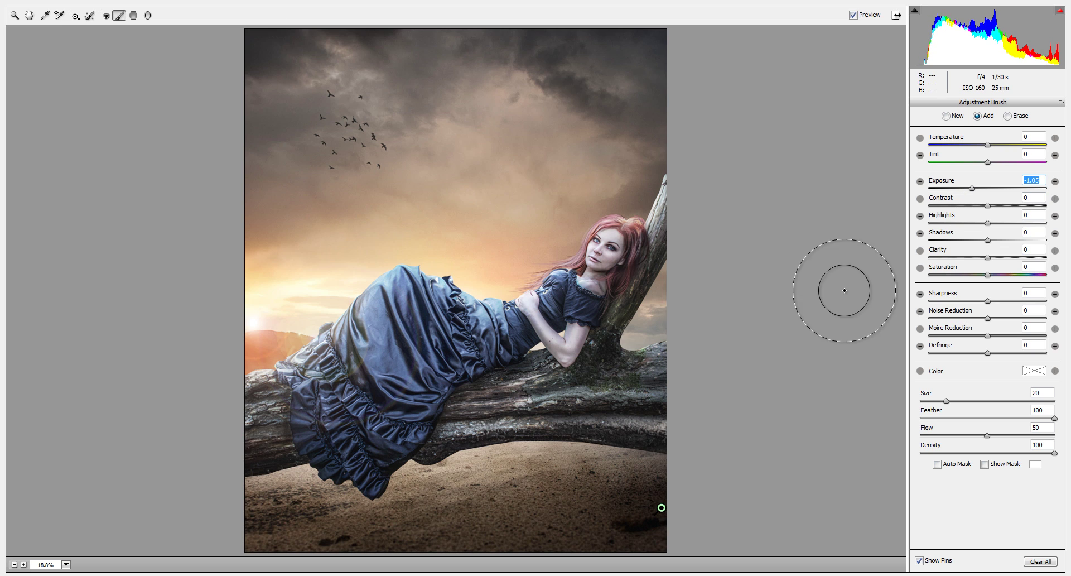
key("alt")
scroll(566, 466, "down", 1)
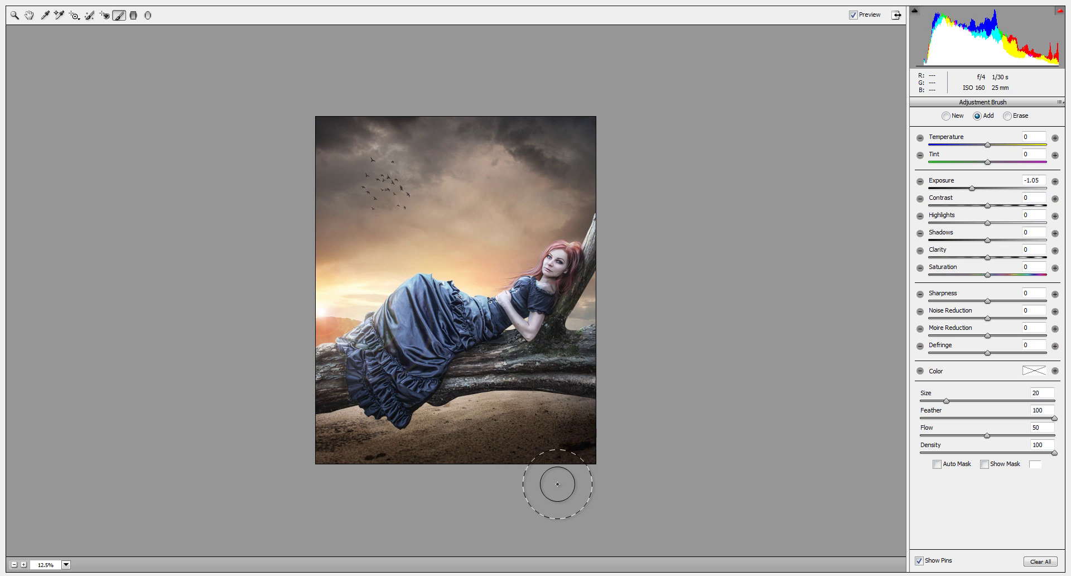
Paint a second brush adjustment along the image's bottom edge, warmed slightly
left_click(29, 15)
left_click(118, 16)
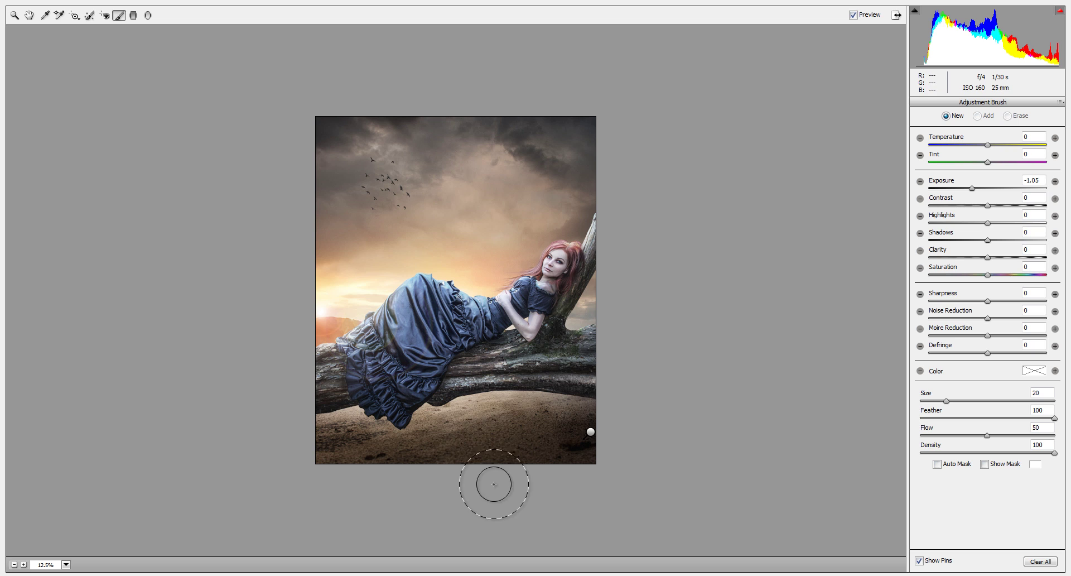
left_click_drag(371, 490, 559, 474)
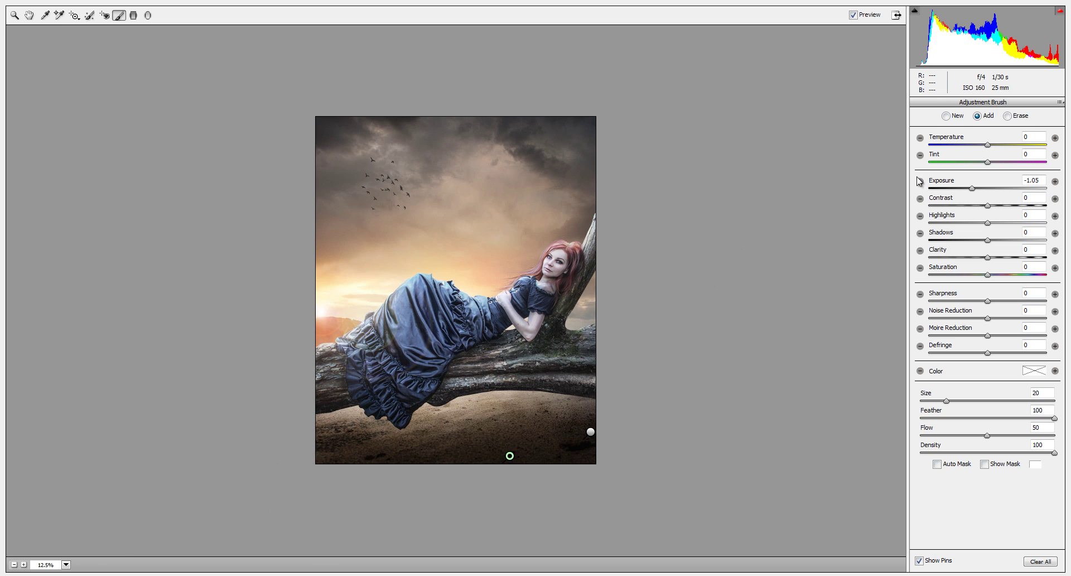
mouse_move(987, 144)
left_mouse_down()
mouse_move(1027, 152)
mouse_move(987, 151)
left_mouse_up()
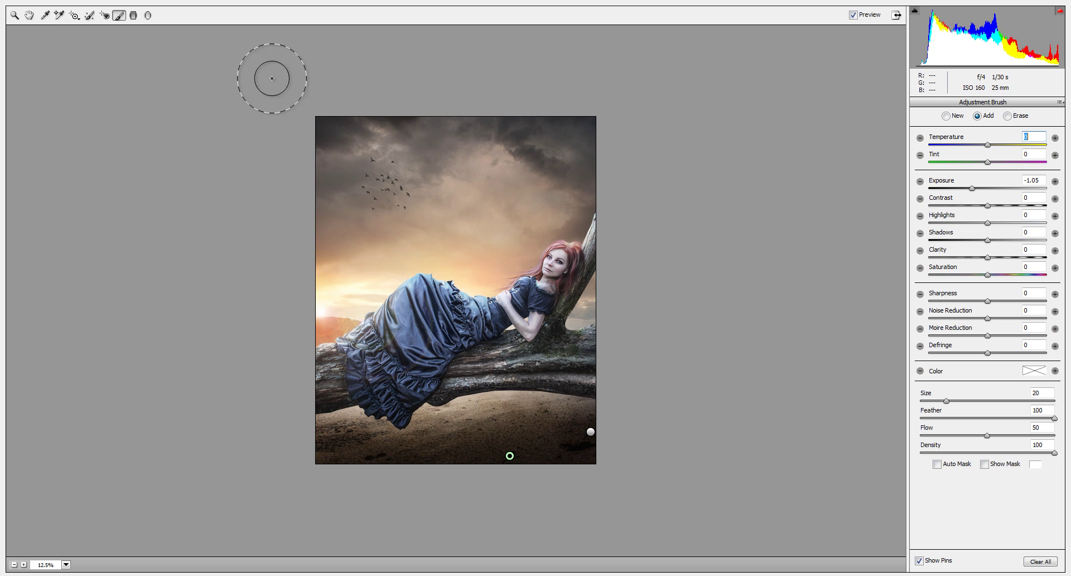
Warm the overall white balance temperature slightly in the Basic panel
left_click(29, 15)
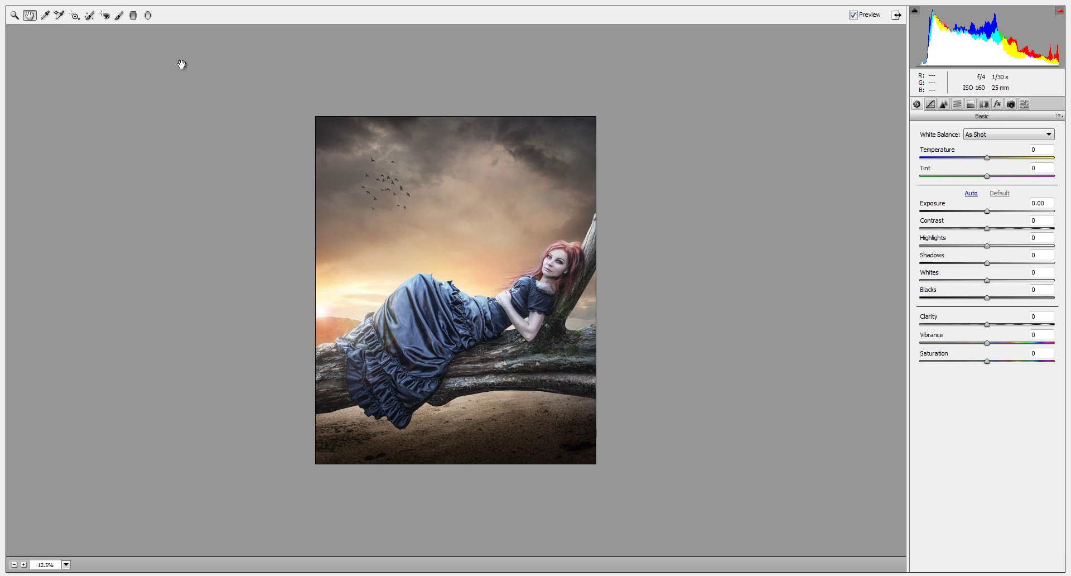
left_click(991, 159)
left_click_drag(993, 161, 986, 161)
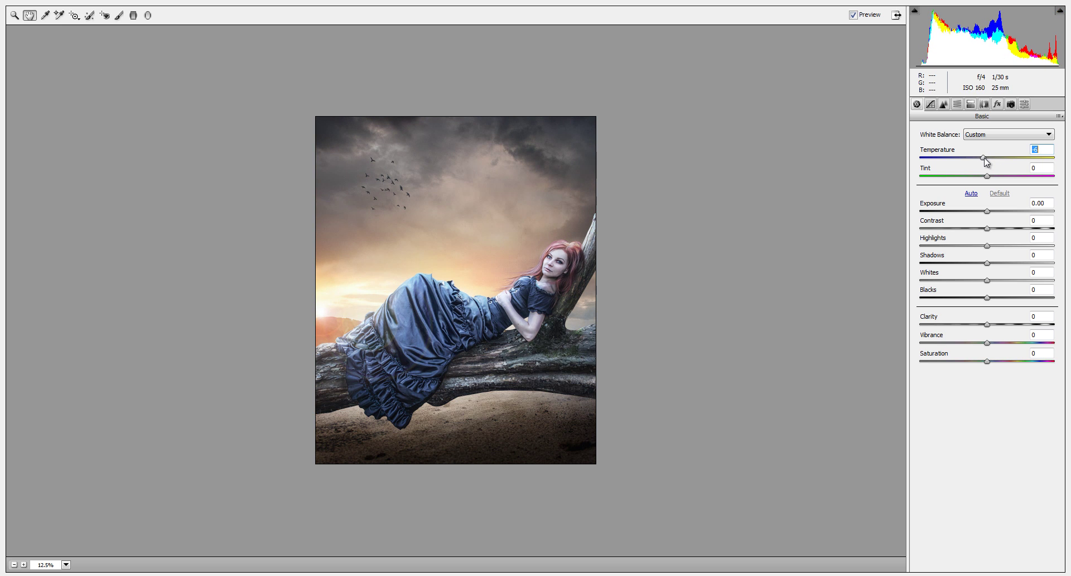
left_click_drag(985, 162, 983, 163)
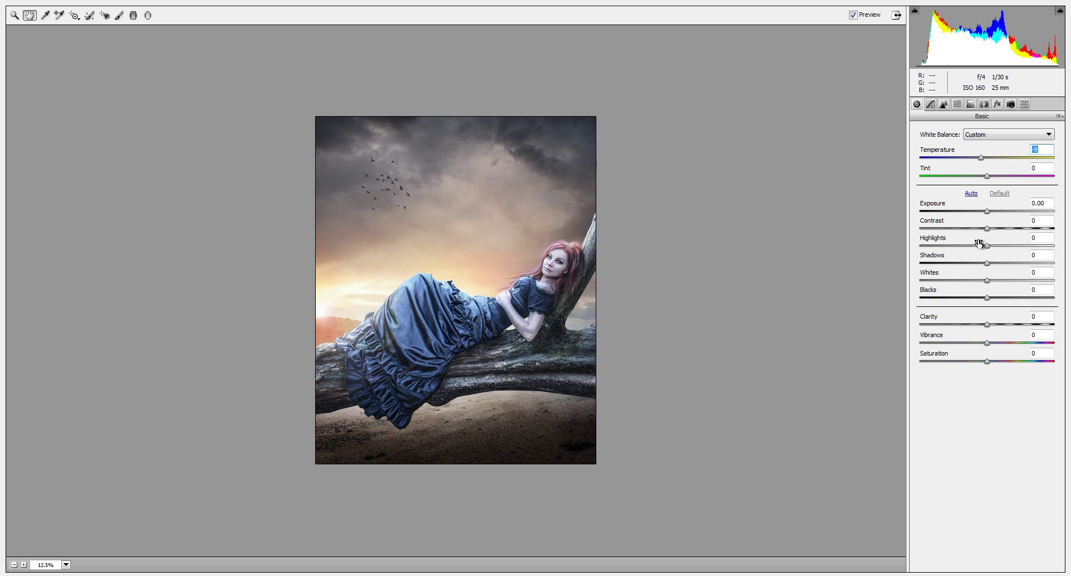
Raise Blues luminance and saturation, shift the Blues hue, then set Temperature to +3
left_click(957, 104)
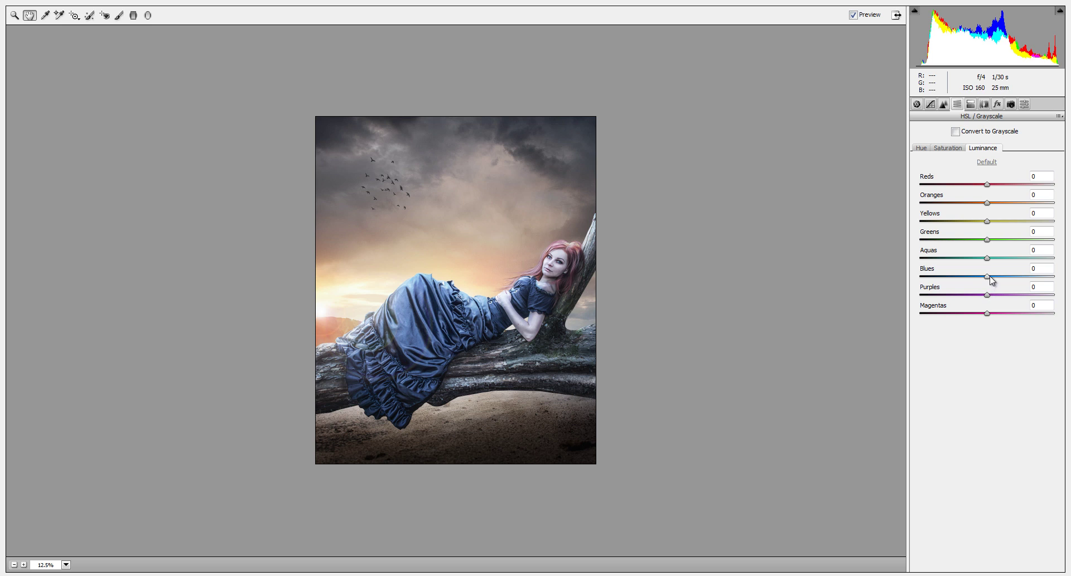
left_click_drag(987, 277, 994, 276)
left_click(948, 148)
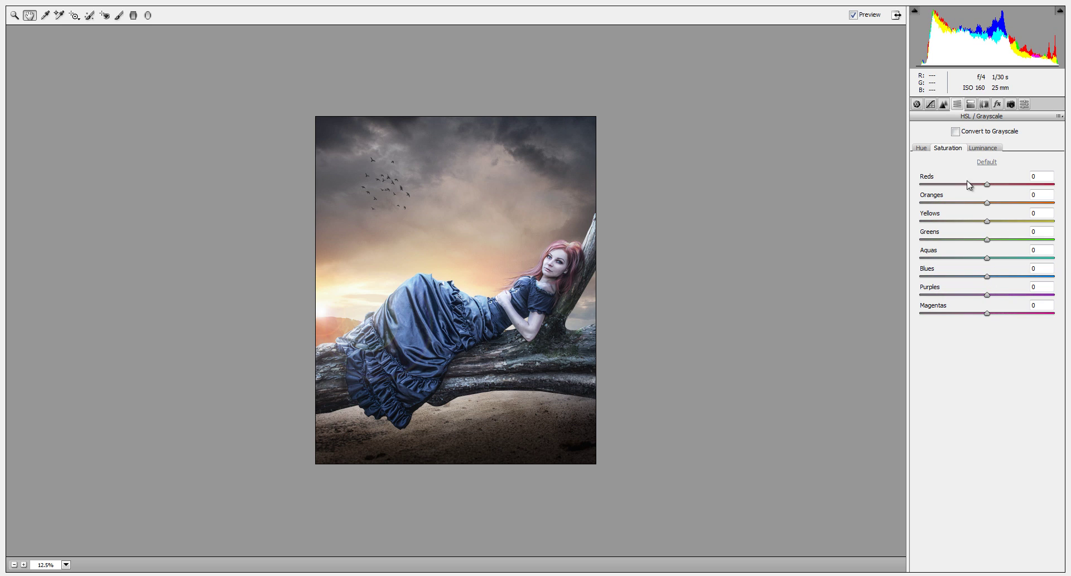
left_click_drag(987, 276, 1037, 287)
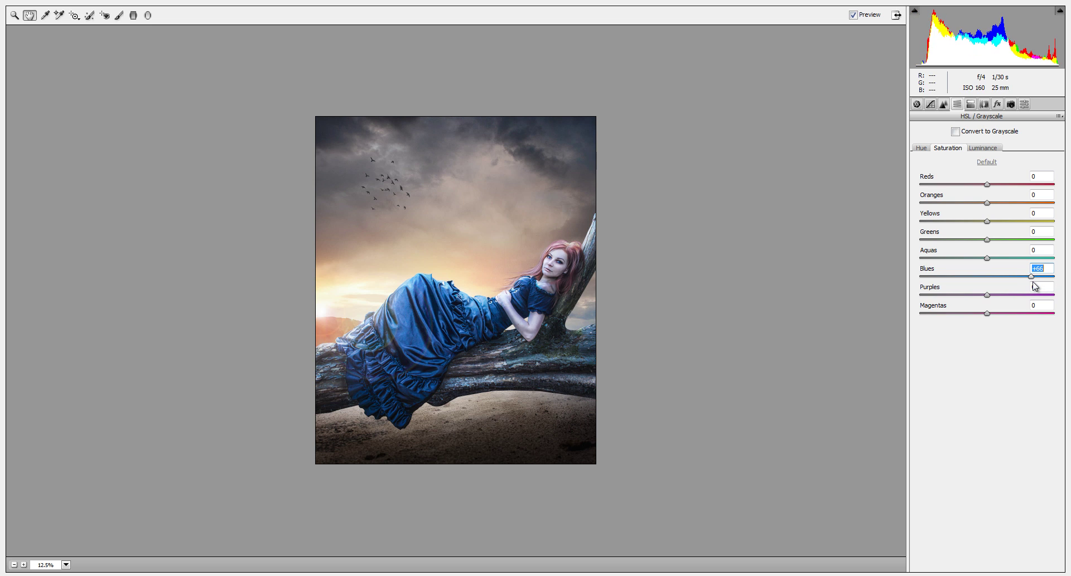
left_click(921, 148)
mouse_move(990, 281)
left_mouse_down()
mouse_move(964, 283)
mouse_move(1022, 287)
mouse_move(994, 285)
left_mouse_up()
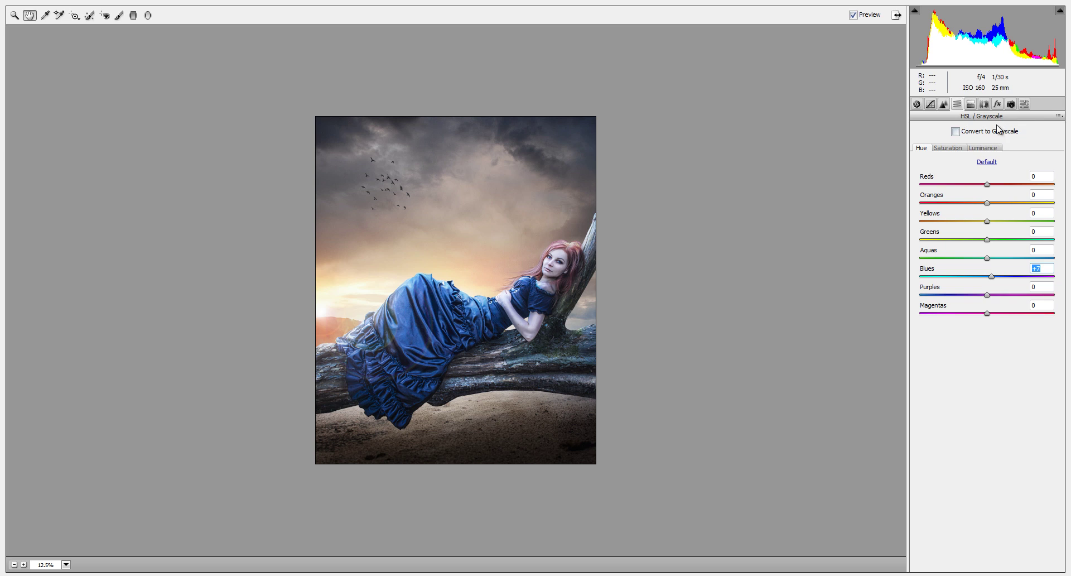
left_click(917, 105)
left_click_drag(985, 160, 988, 165)
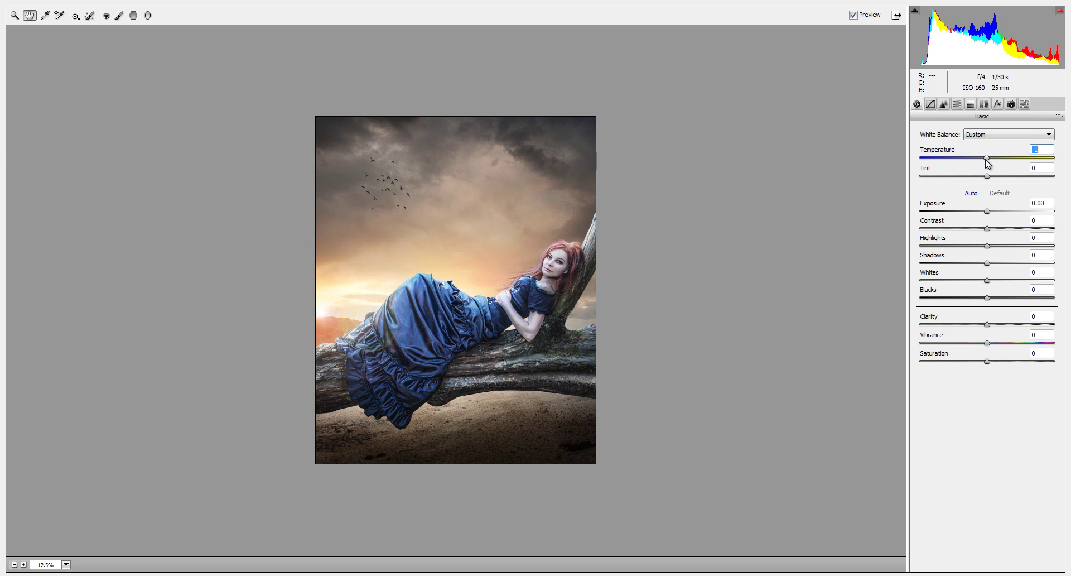
Add a −5 post-crop vignette, fit the preview, and raise the Sharpening Amount slightly
left_click(997, 104)
mouse_move(988, 249)
left_mouse_down()
mouse_move(973, 249)
mouse_move(983, 252)
left_mouse_up()
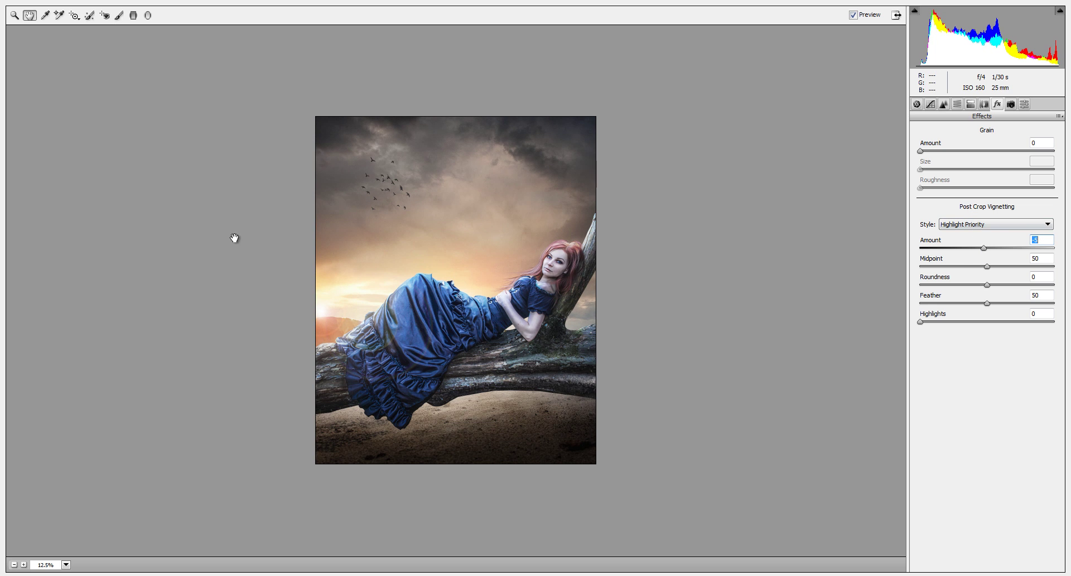
key("ctrl+0")
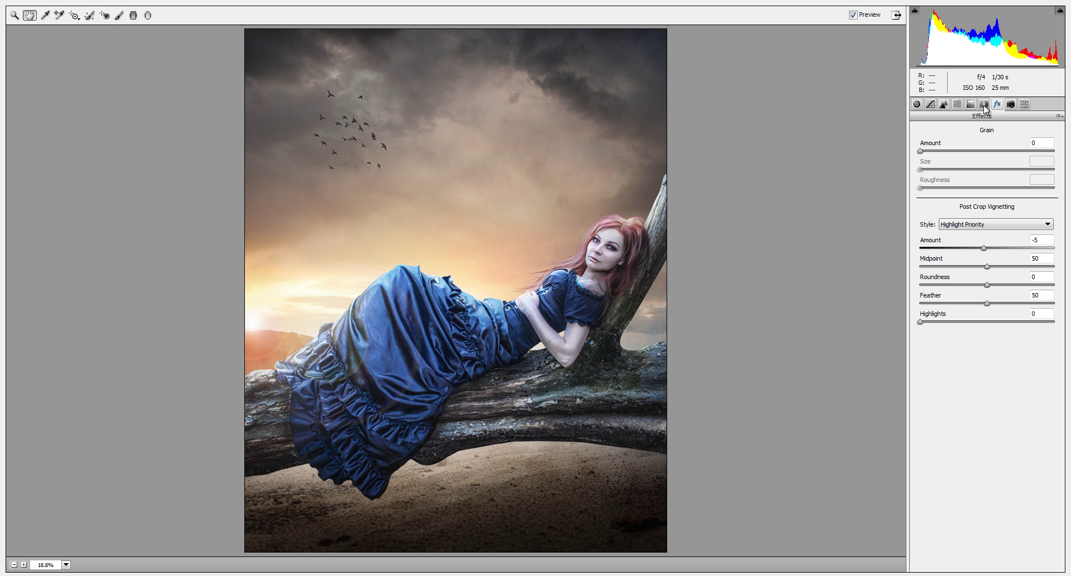
left_click(944, 104)
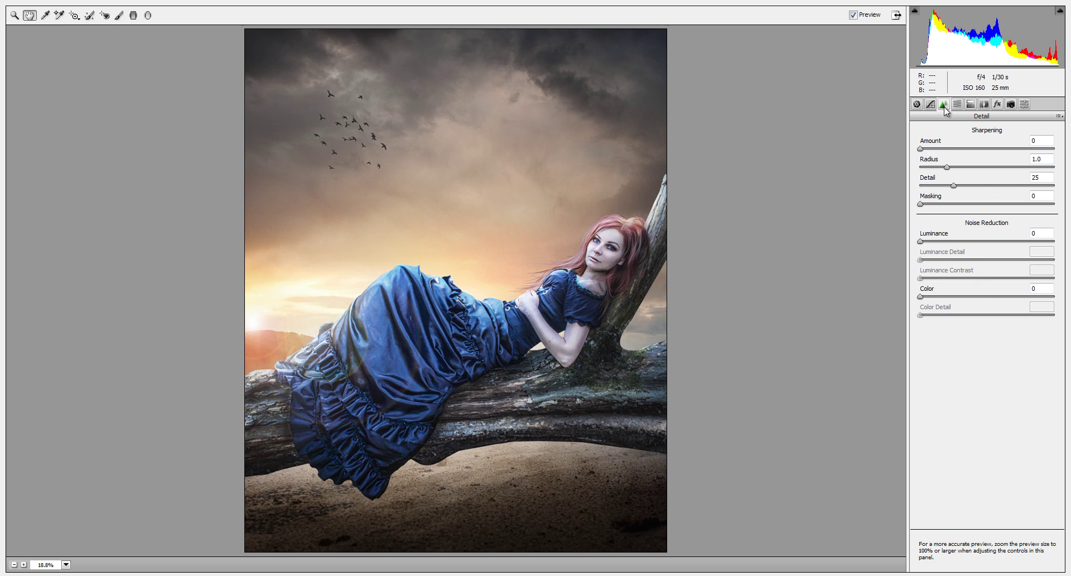
type("30")
key("Up")
key("Up")
key("Up")
Ease the bottom-edge brush darkening to −0.25 exposure
left_click(119, 15)
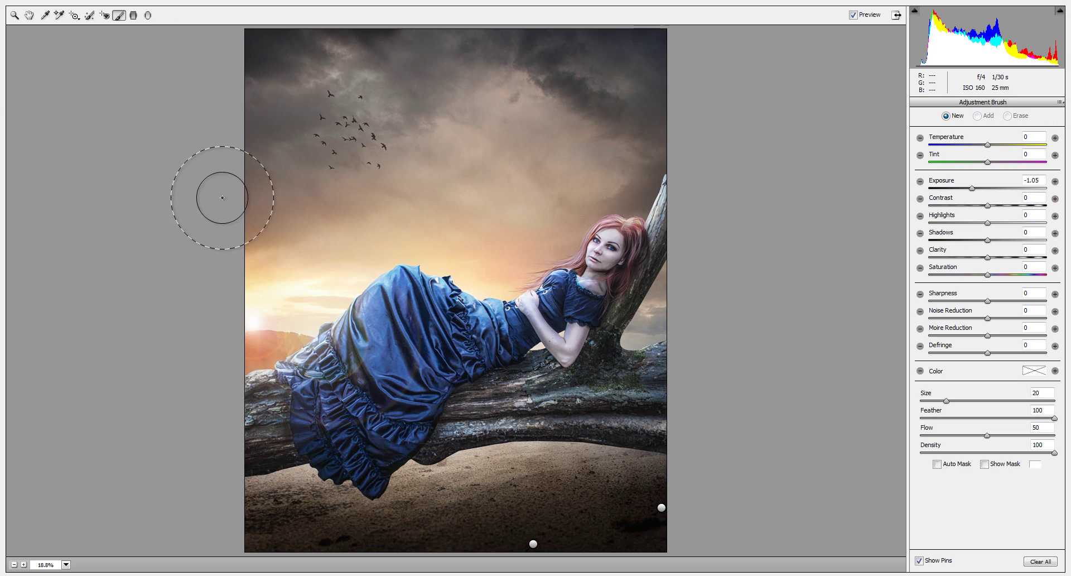
left_click(533, 544)
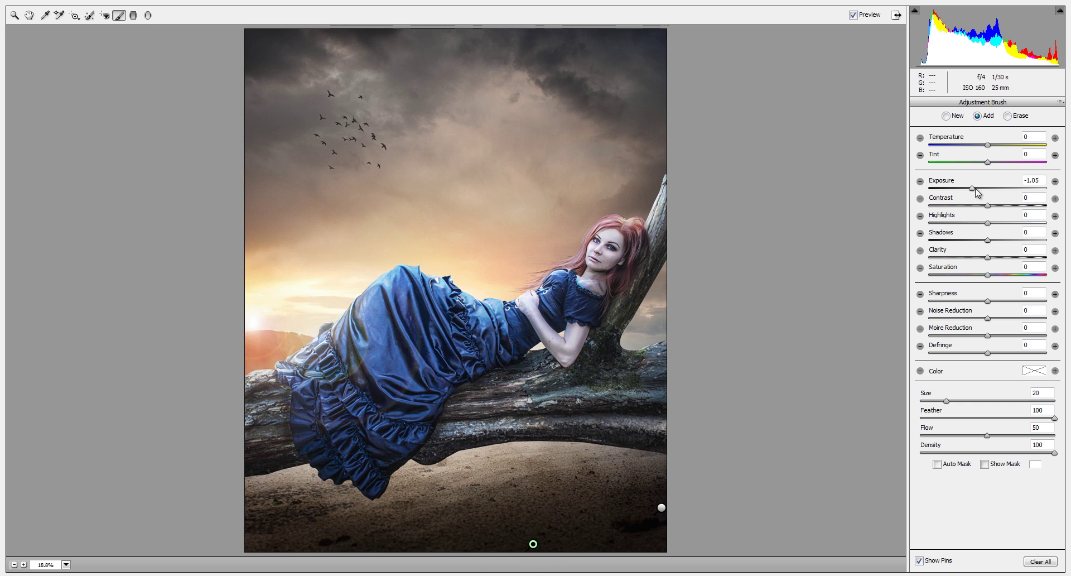
left_click_drag(974, 191, 986, 193)
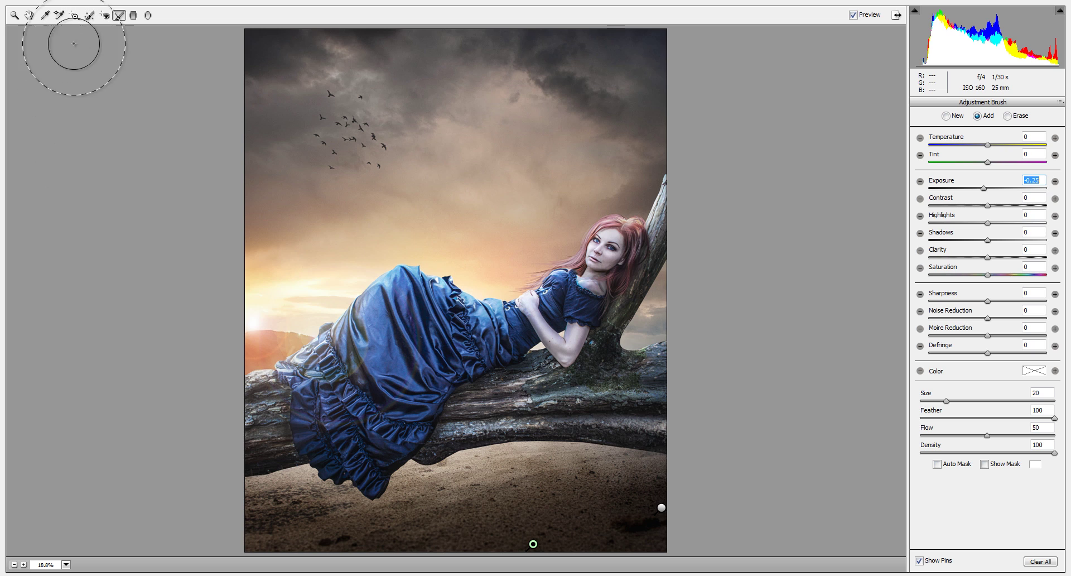
Drag a graduated filter across the sky, reset its exposure to 0 and add +26 clarity
left_click(133, 16)
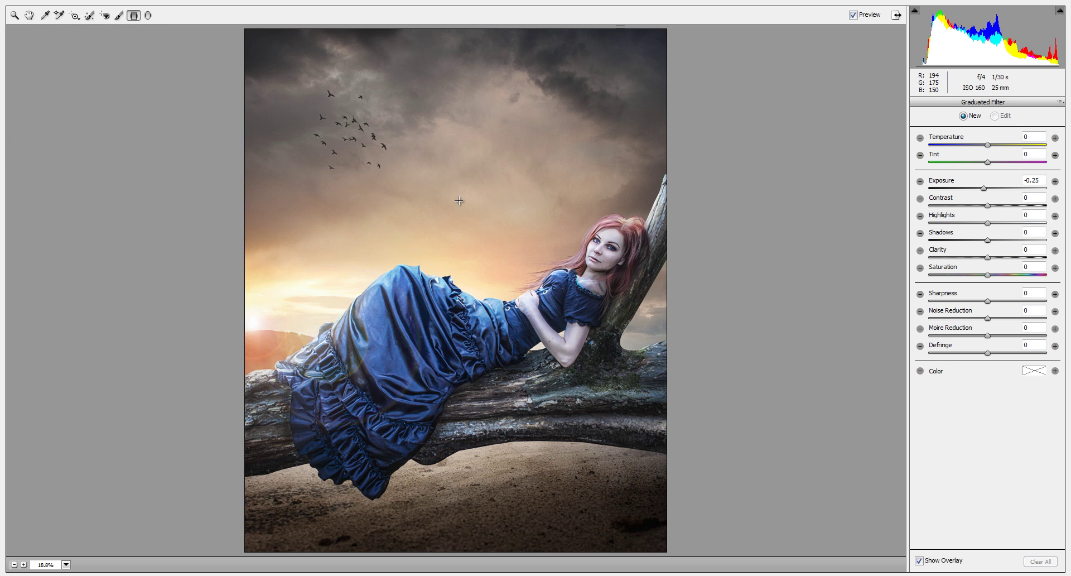
left_click_drag(459, 200, 470, 277)
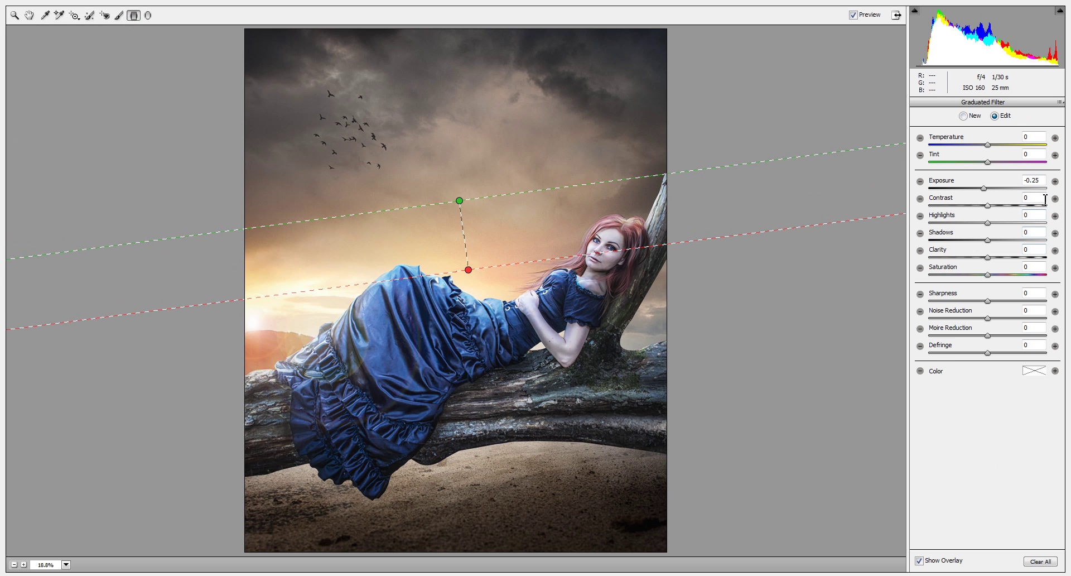
double_click(1032, 181)
type("0")
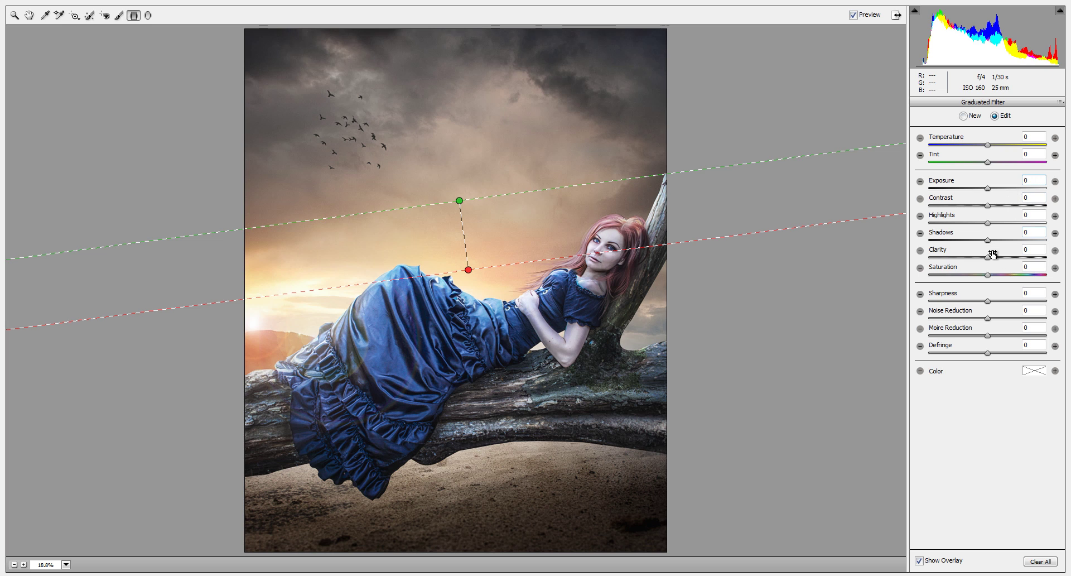
left_click_drag(988, 256, 1002, 256)
Move the sky gradient higher, raise its exposure to +0.15, and extend its lower edge
left_click_drag(463, 235, 454, 192)
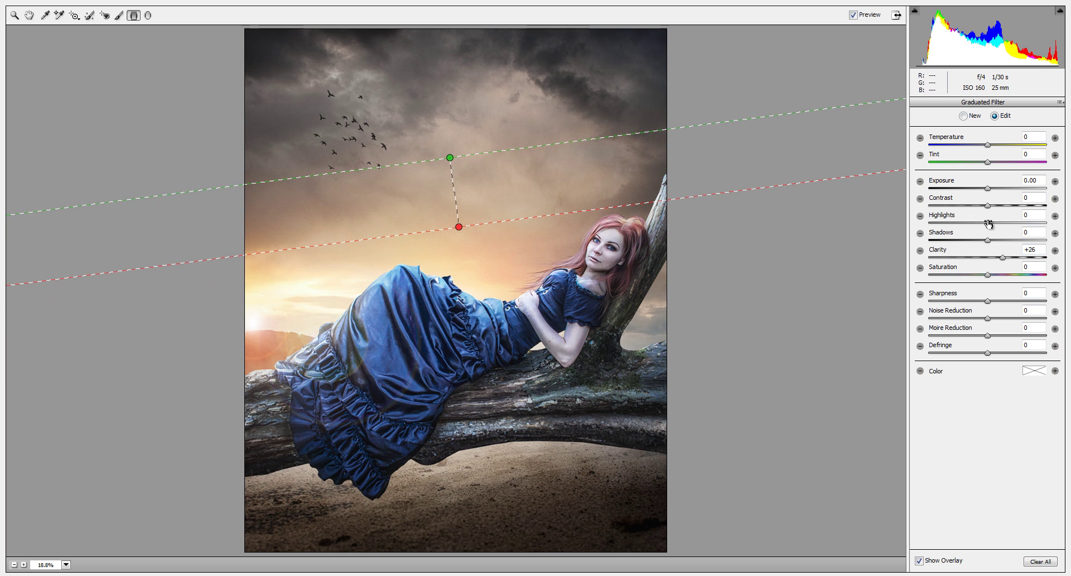
mouse_move(987, 188)
left_mouse_down()
mouse_move(1003, 189)
mouse_move(989, 189)
left_mouse_up()
key("Up")
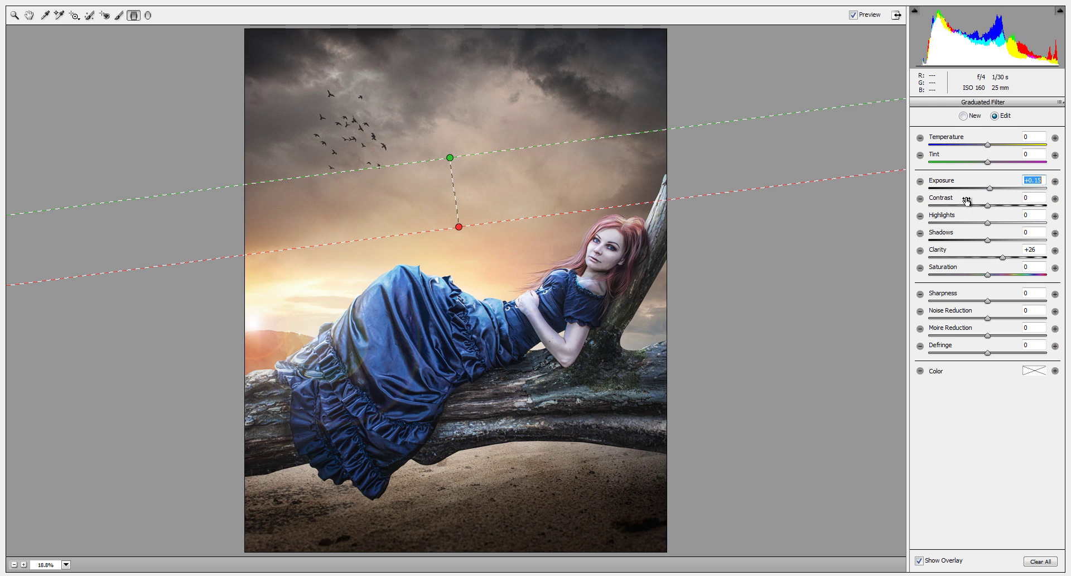
left_click_drag(459, 227, 461, 246)
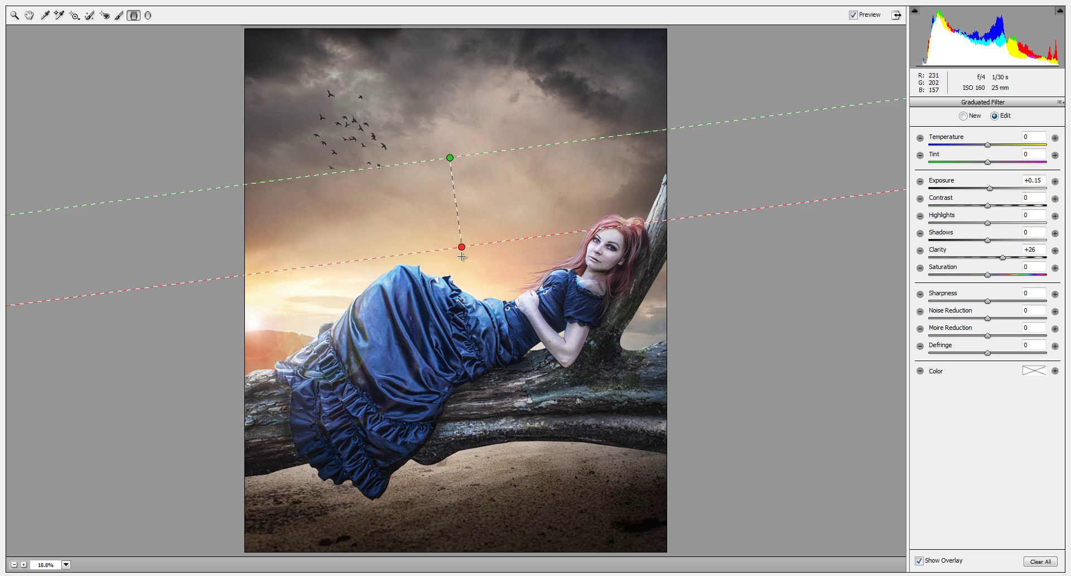
left_click(32, 16)
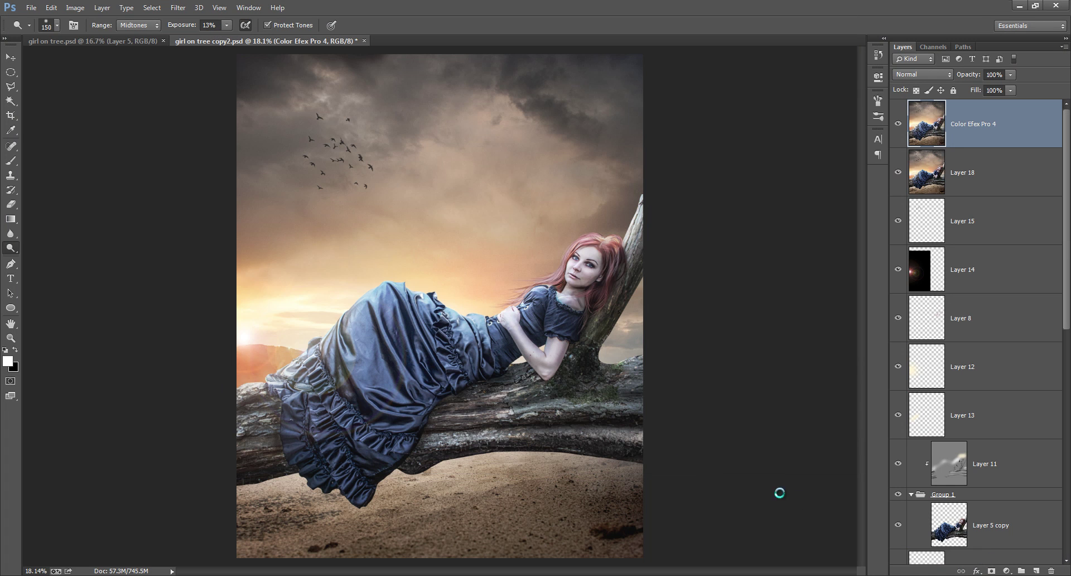
left_click(897, 124)
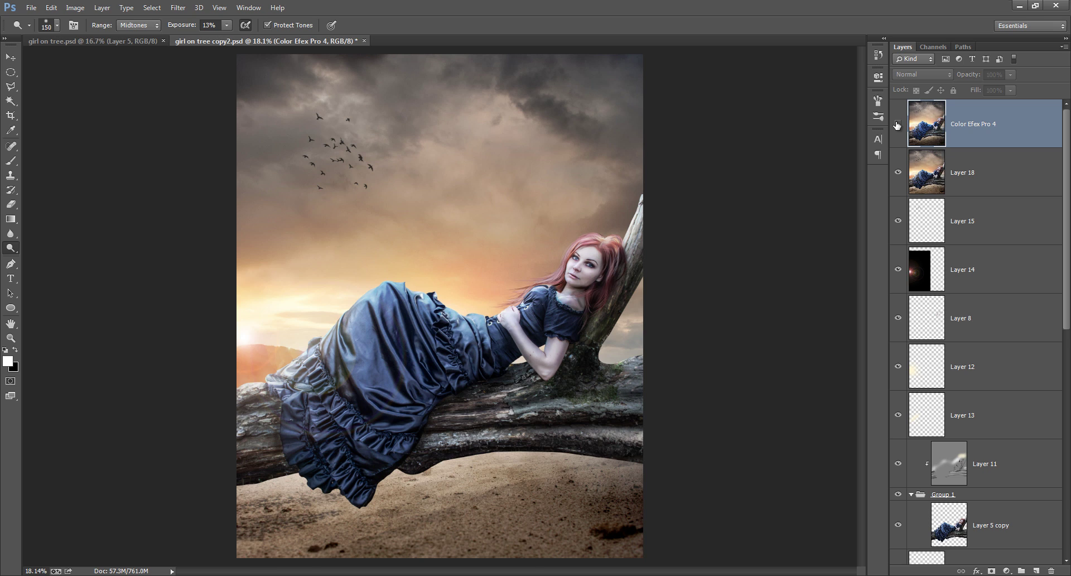
left_click(897, 124)
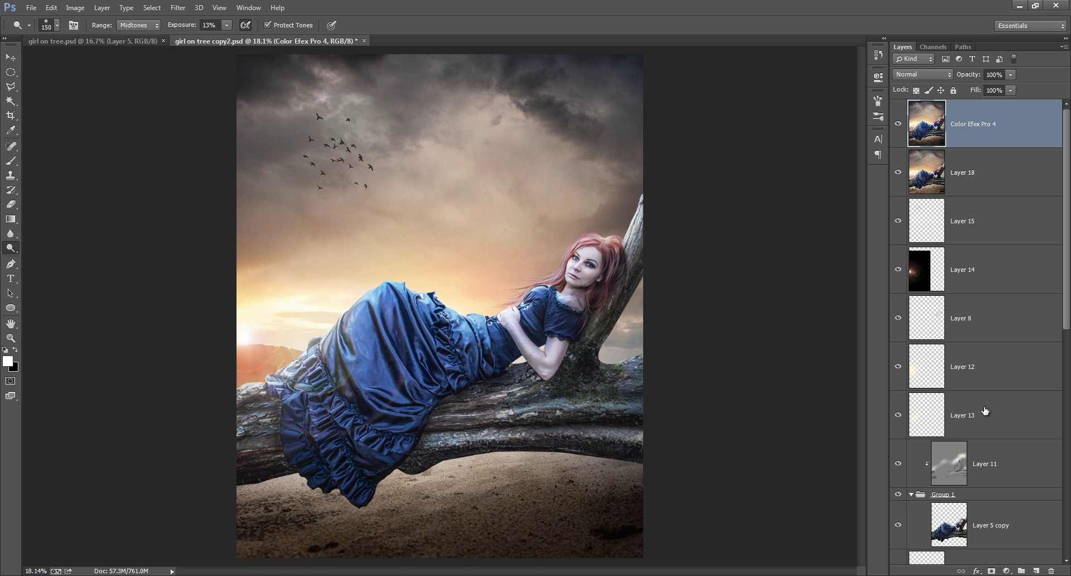